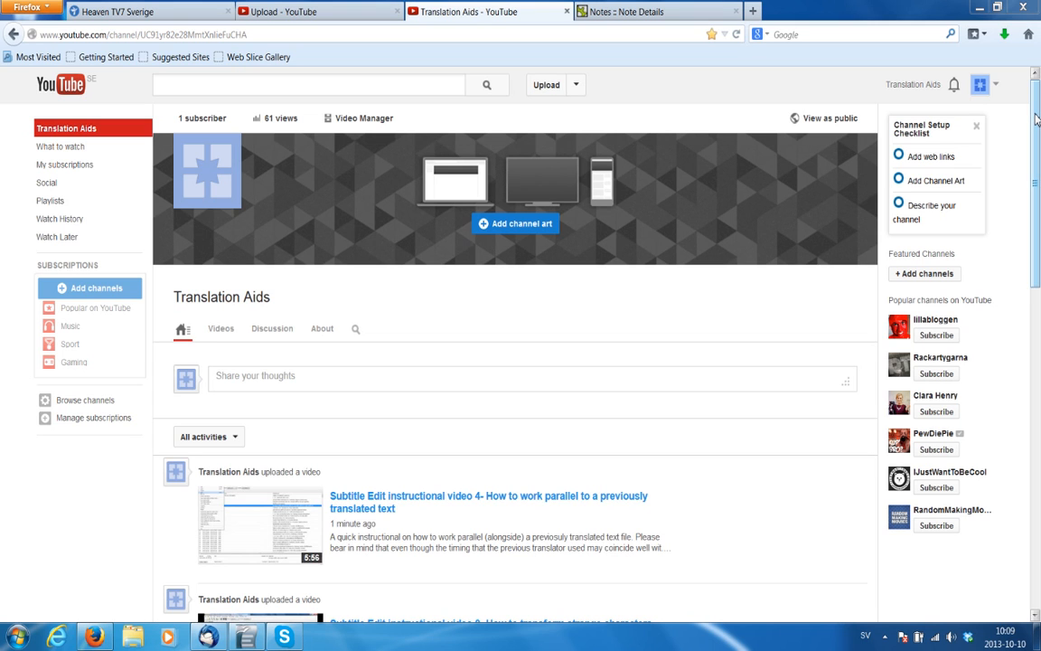
pyautogui.moveTo(1036, 119)
pyautogui.mouseDown()
pyautogui.moveTo(1036, 136)
pyautogui.moveTo(1040, 99)
pyautogui.mouseUp()
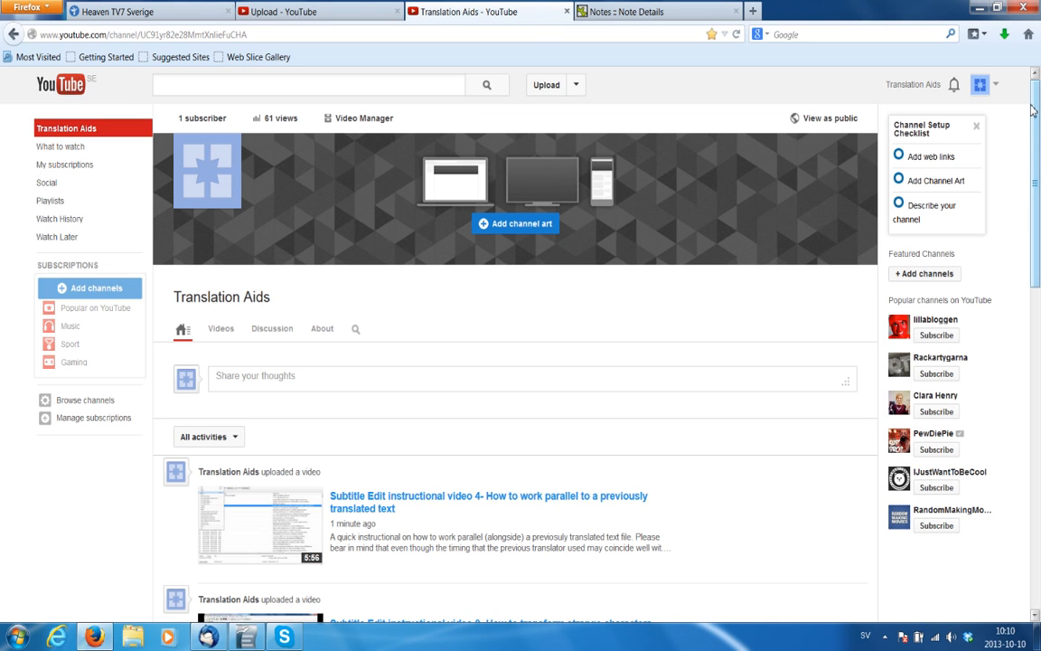
pyautogui.moveTo(1038, 109)
pyautogui.mouseDown()
pyautogui.moveTo(1037, 147)
pyautogui.moveTo(1033, 94)
pyautogui.mouseUp()
pyautogui.scroll(-4, 1025, 300)
pyautogui.moveTo(1023, 296); pyautogui.dragTo(1037, 157)
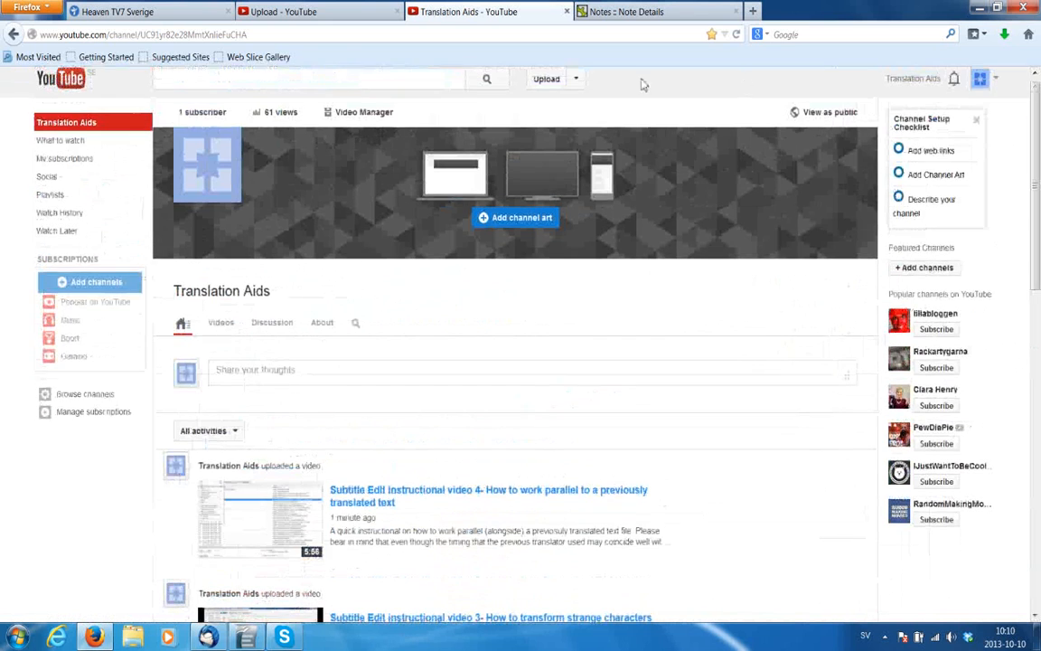
# Launch Subtitle Edit and start a new empty subtitle file.
pyautogui.click(18, 637)
pyautogui.click(101, 334)
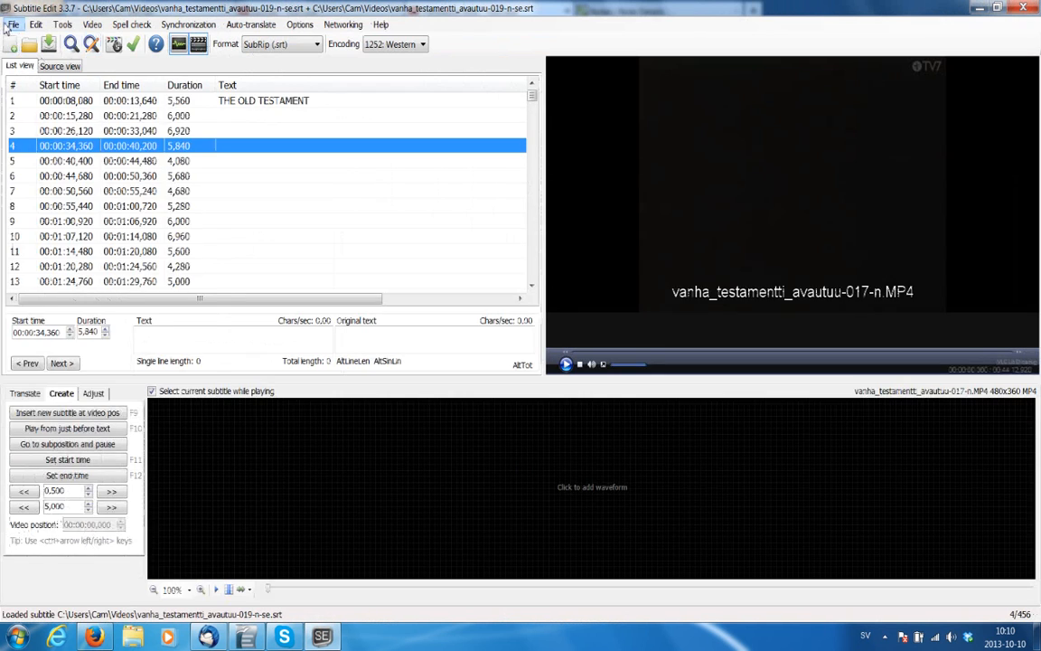
pyautogui.click(13, 25)
pyautogui.click(30, 38)
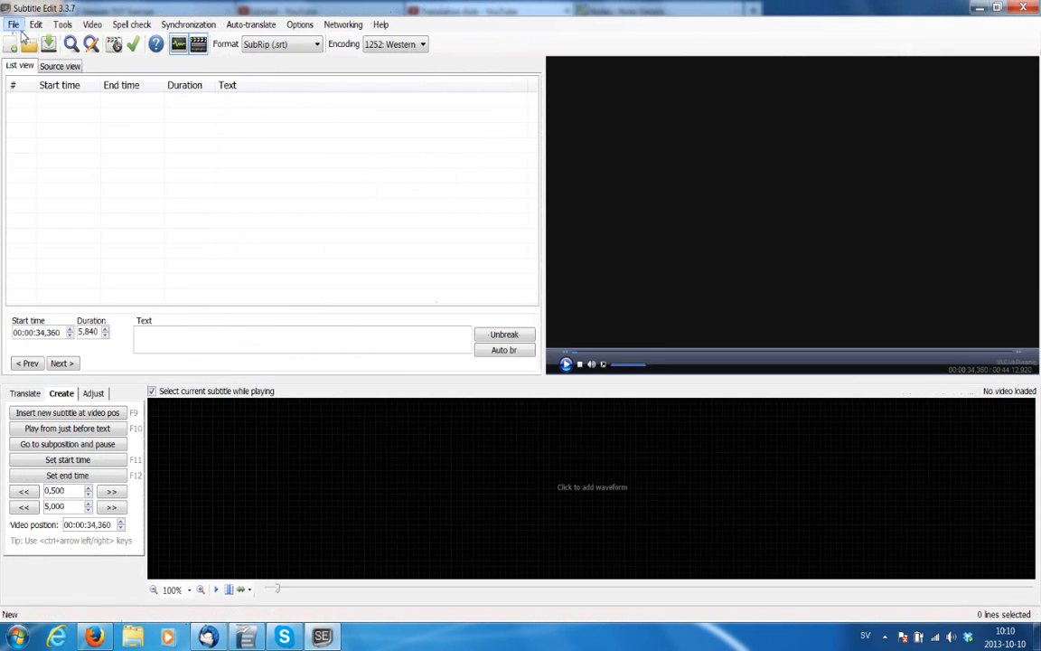
# Hide both the video player and the waveform display to leave only the subtitle list.
pyautogui.click(198, 44)
pyautogui.click(179, 45)
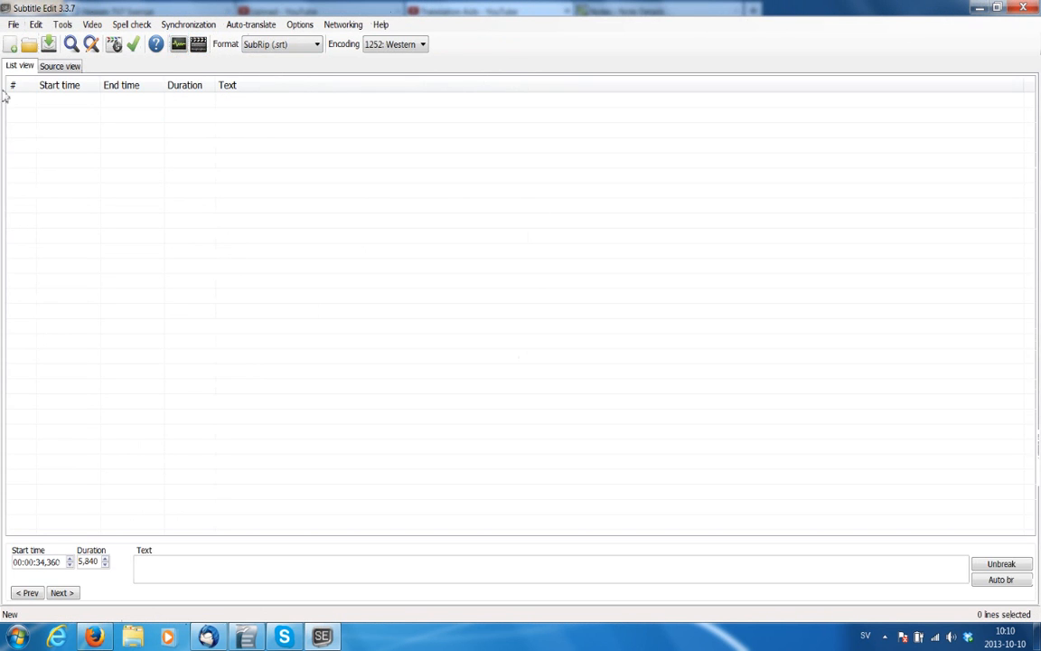
pyautogui.click(14, 24)
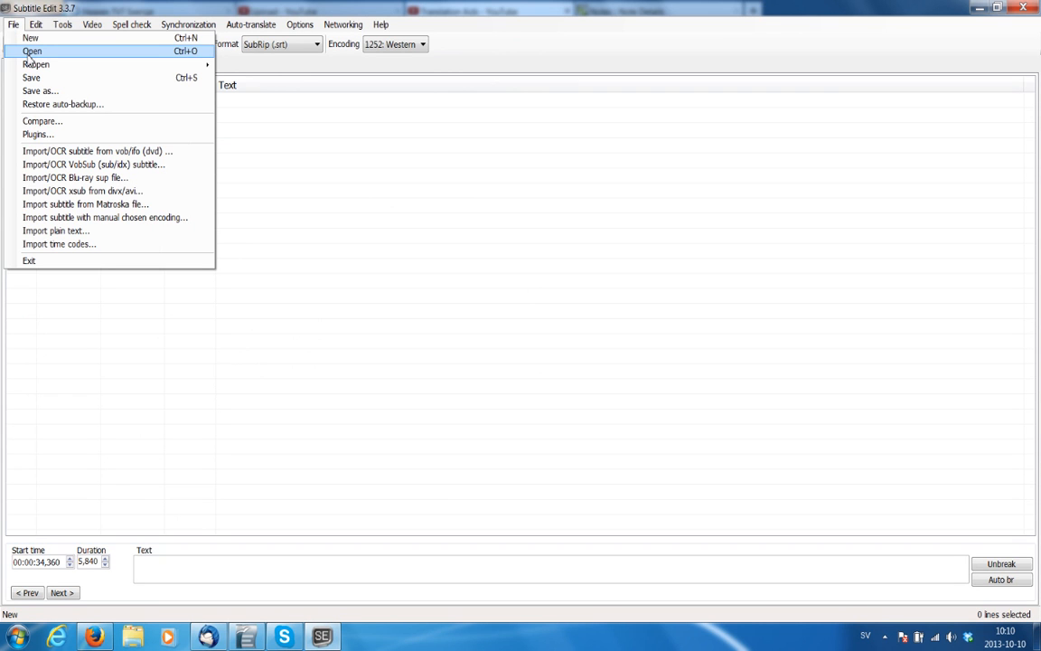
pyautogui.click(146, 3)
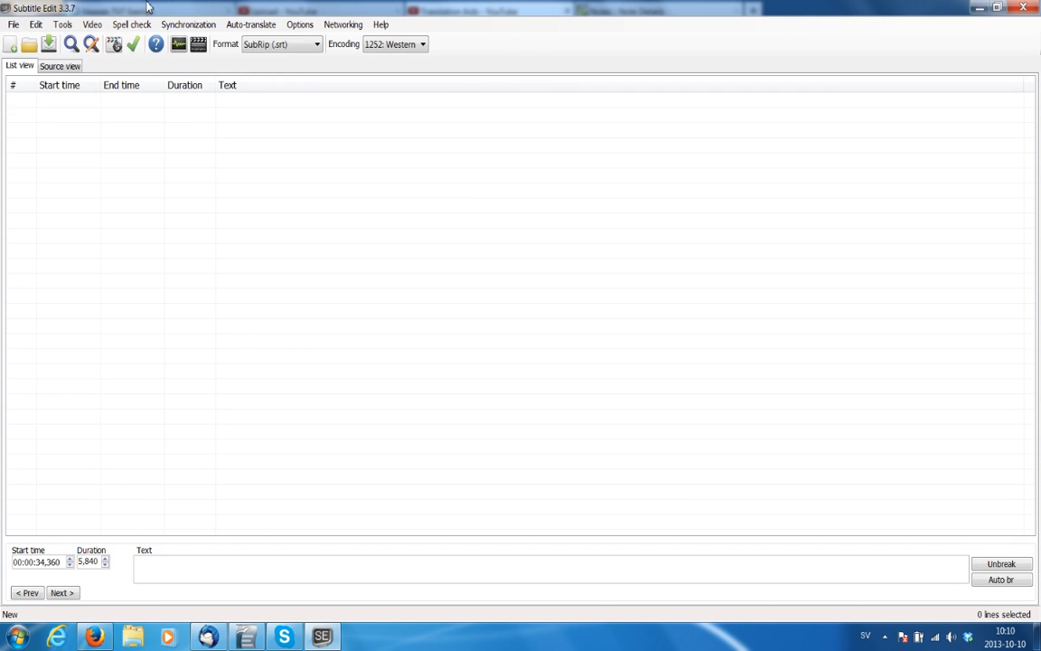
# Open the existing subtitle file vanha_testamentti_avautuu-017-n.srt from the Videos library.
pyautogui.click(13, 24)
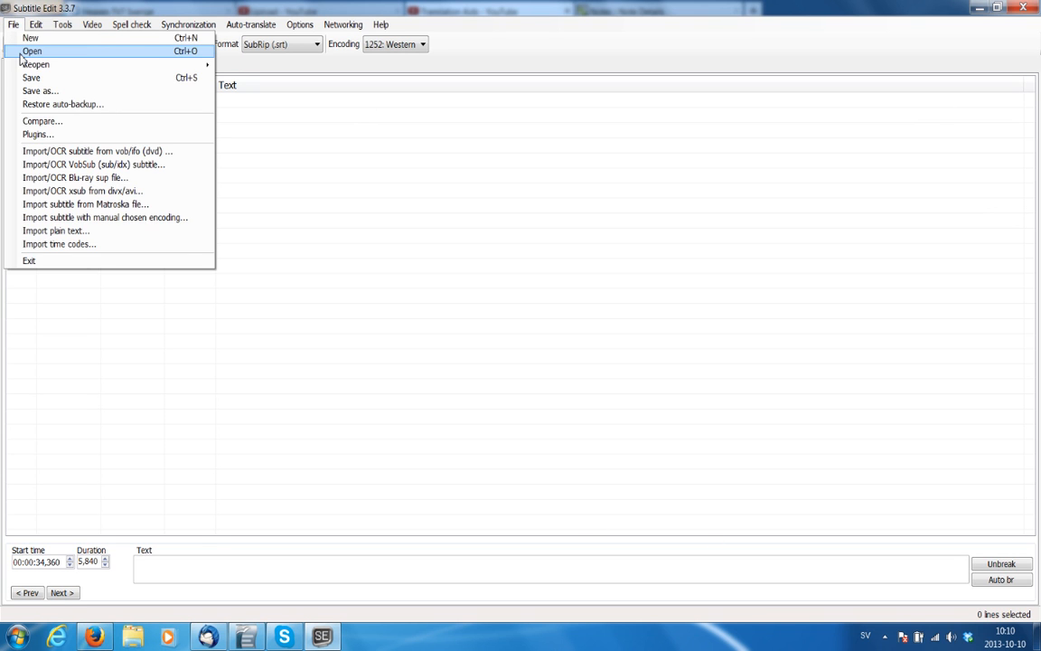
pyautogui.click(33, 49)
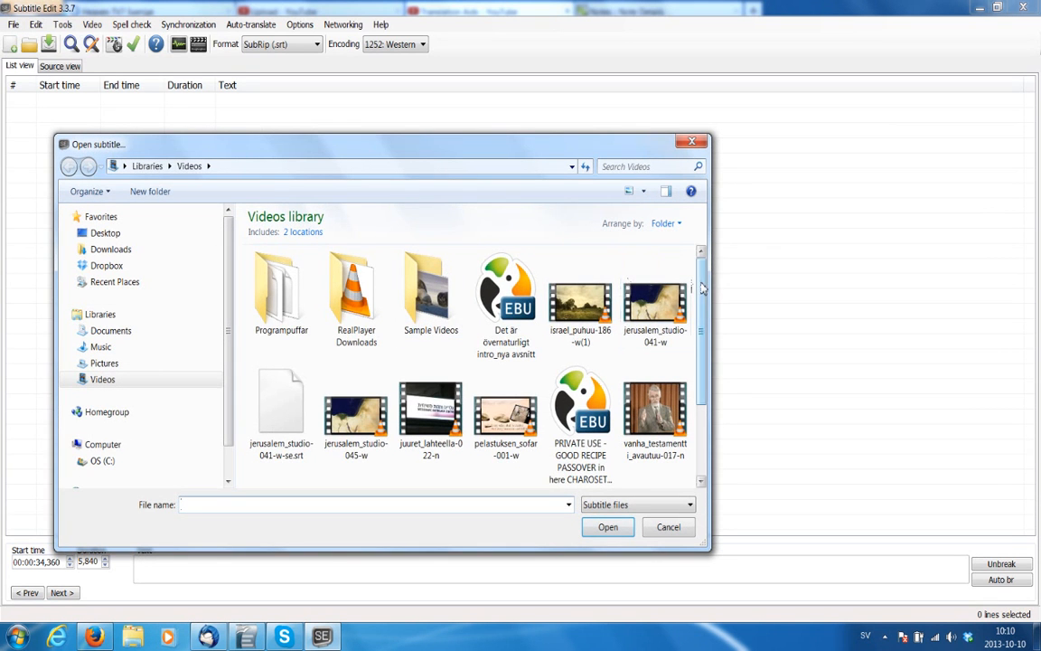
pyautogui.scroll(-3, 632, 379)
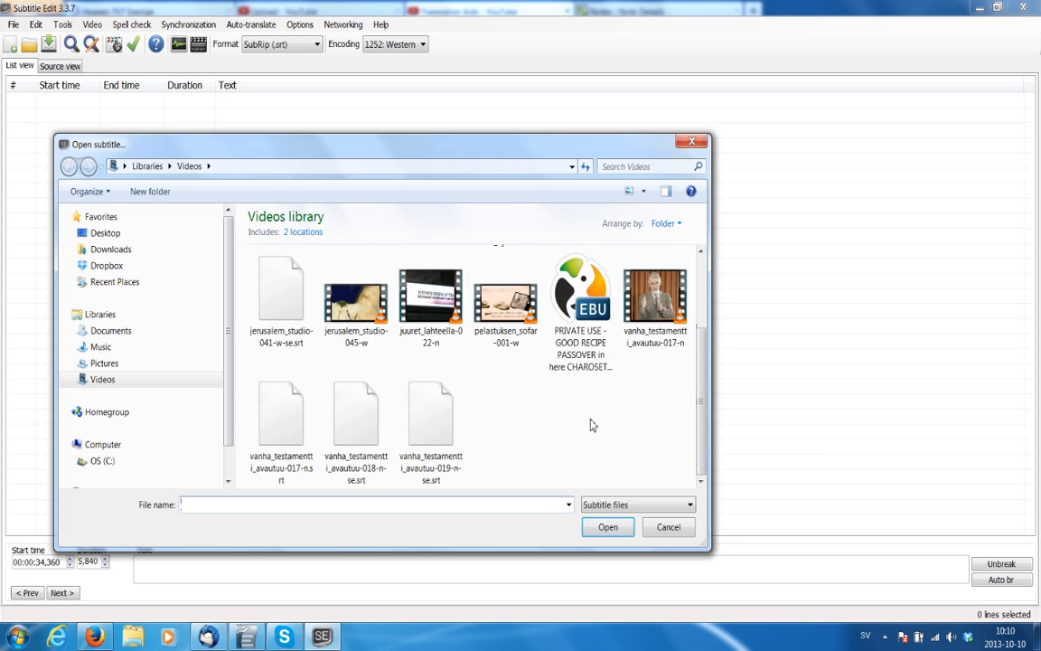
pyautogui.click(278, 425)
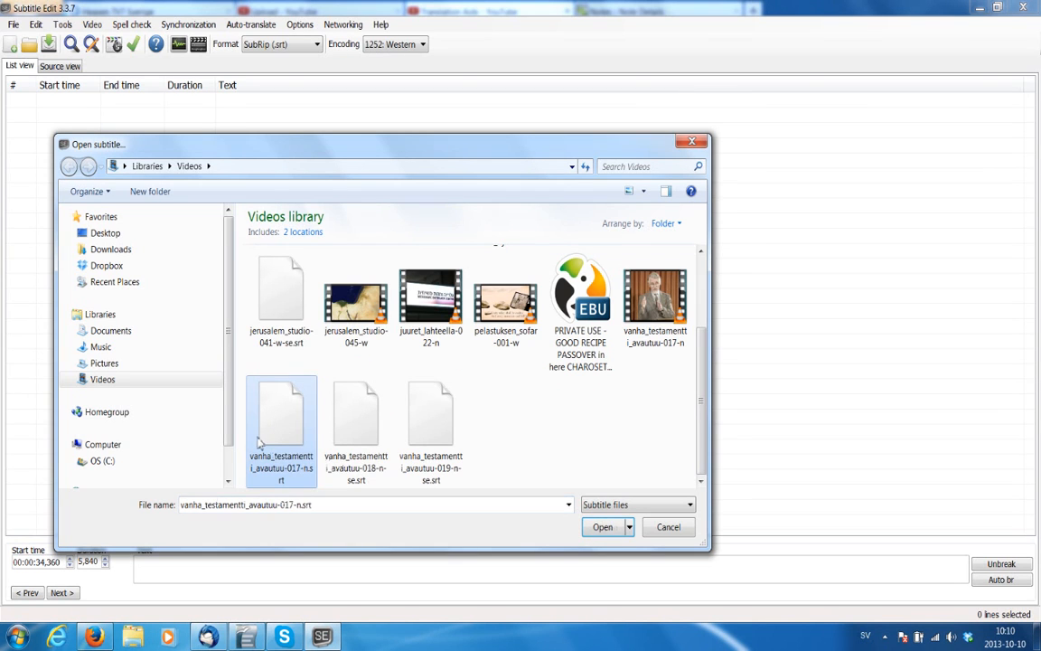
pyautogui.click(601, 527)
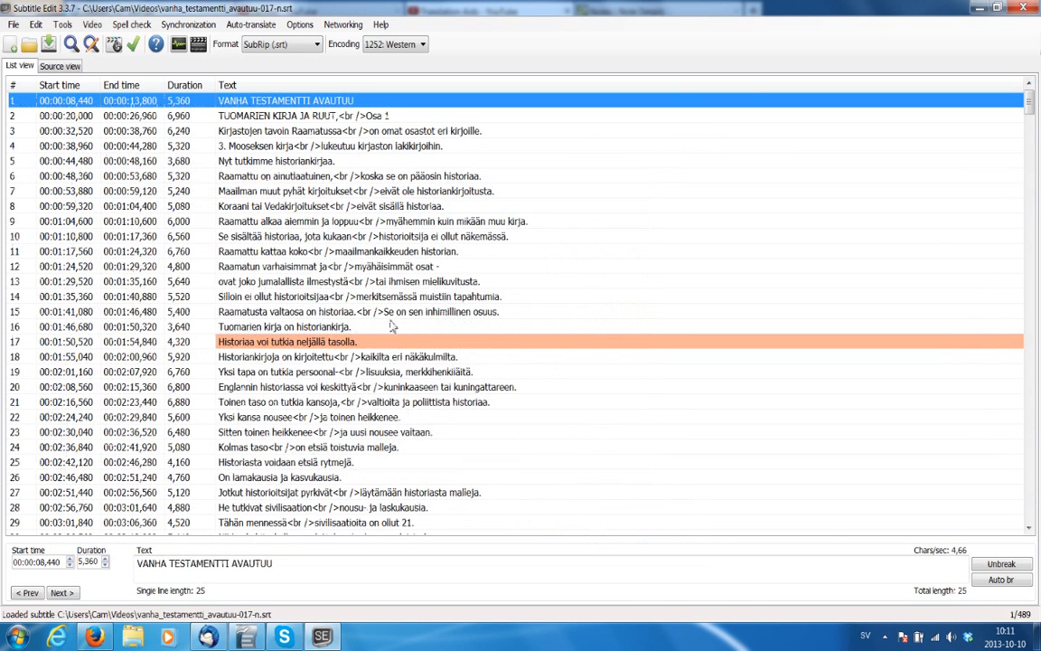
# Load the video vanha_testamentti_avautuu-017-n from the Videos library for the opened subtitle file.
pyautogui.click(91, 25)
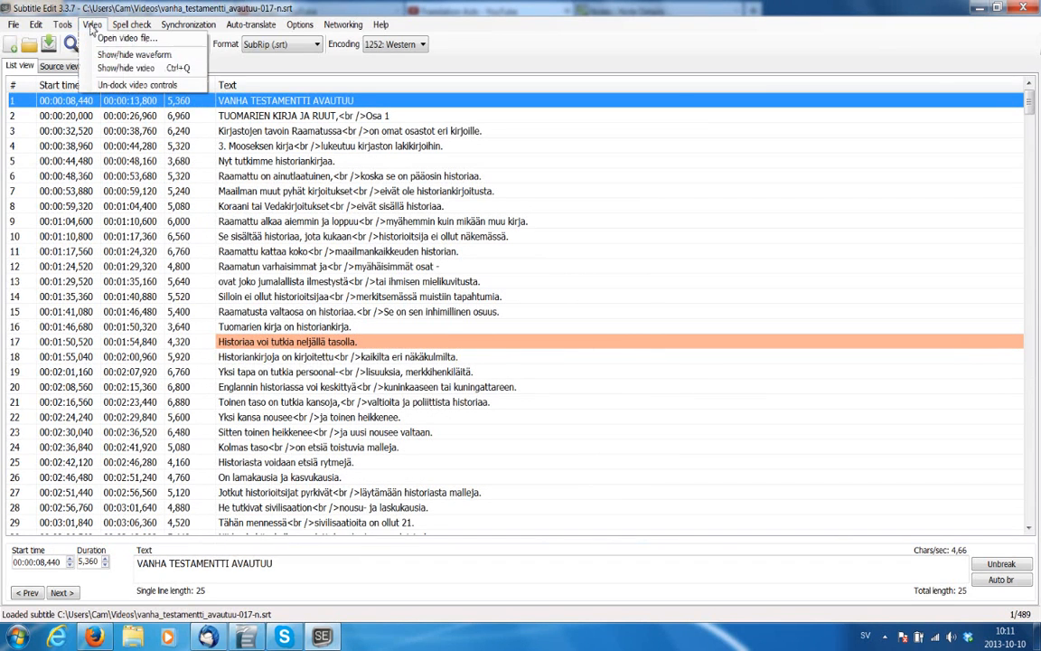
pyautogui.click(103, 40)
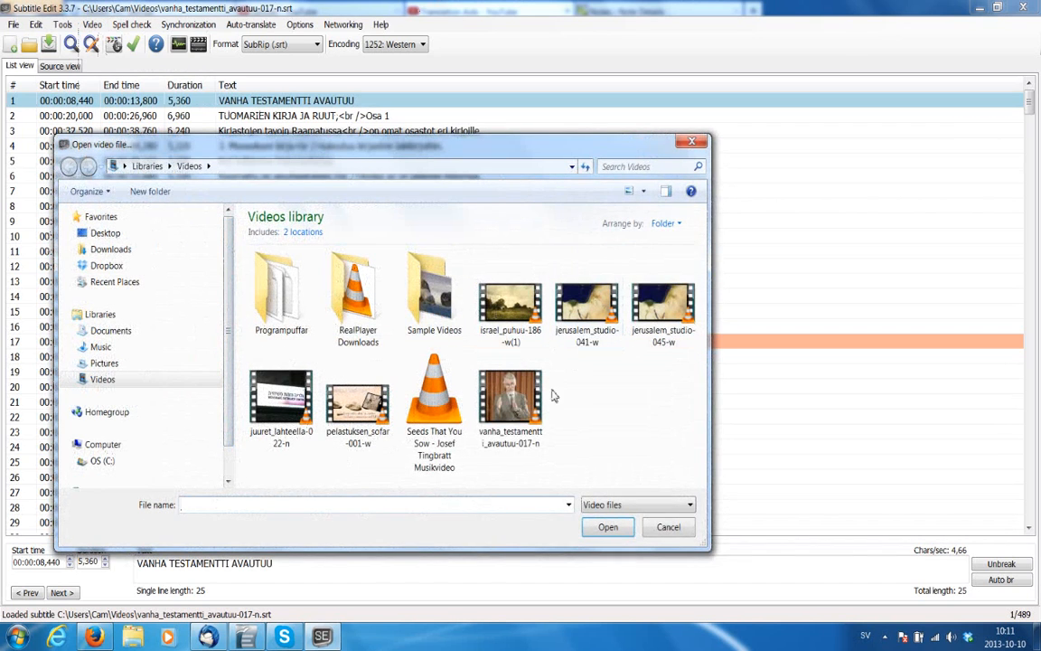
pyautogui.click(522, 395)
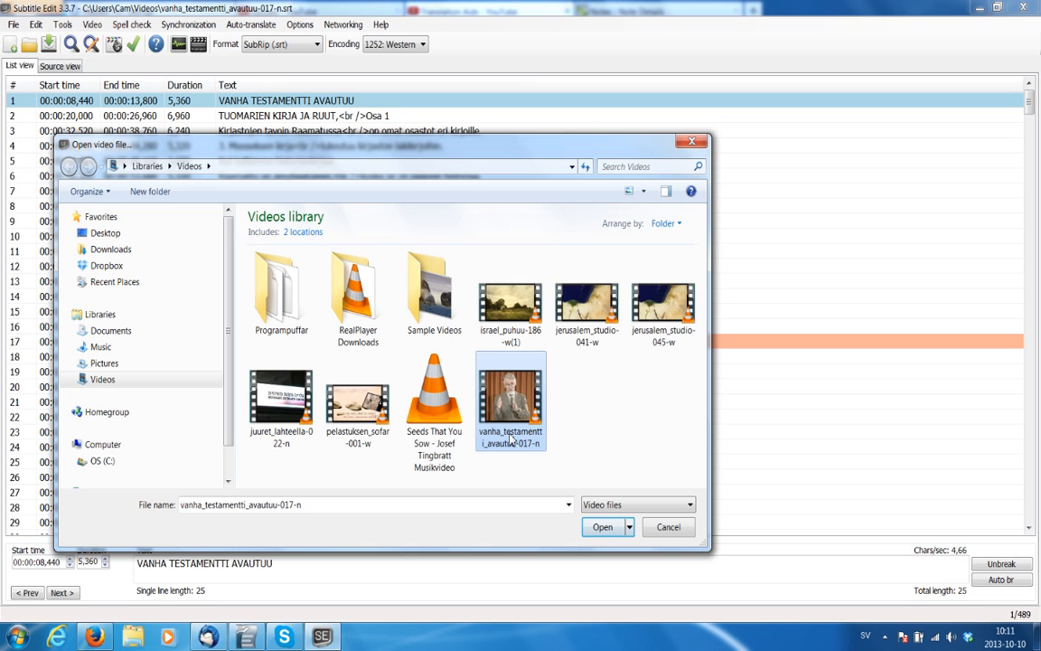
pyautogui.click(611, 533)
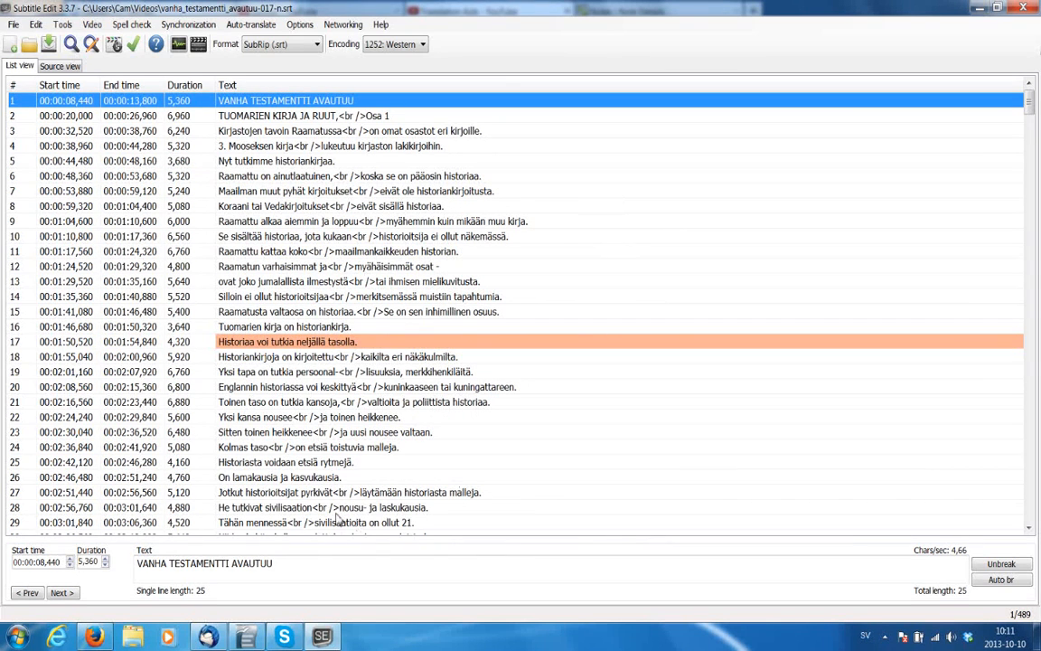
# Show the video player and waveform display, stop playback, and toggle both displays off and back on.
pyautogui.click(178, 43)
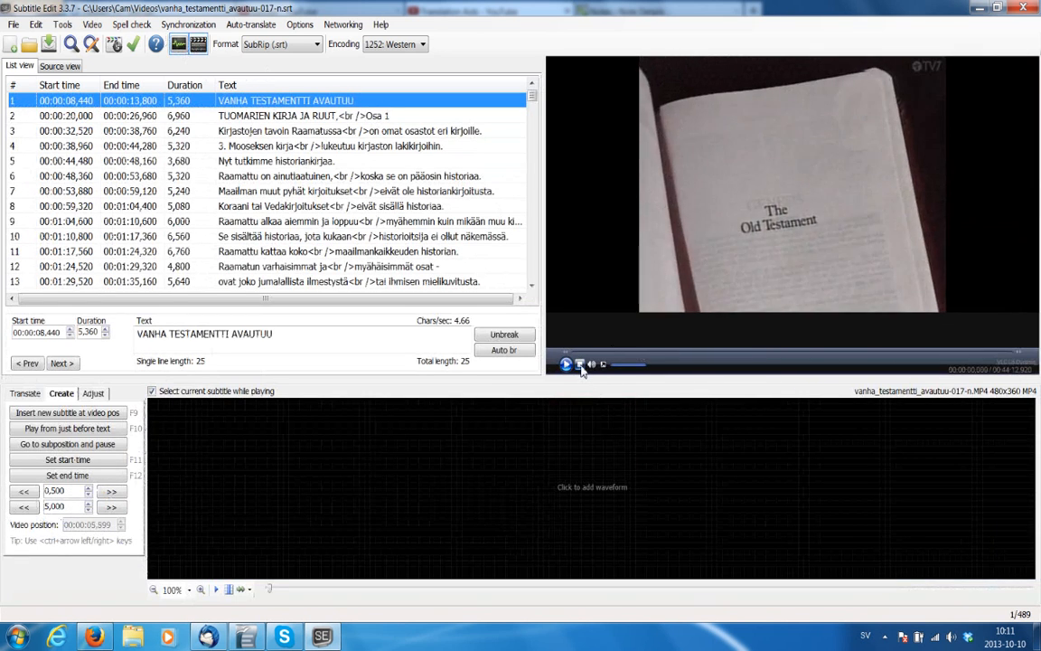
pyautogui.click(579, 364)
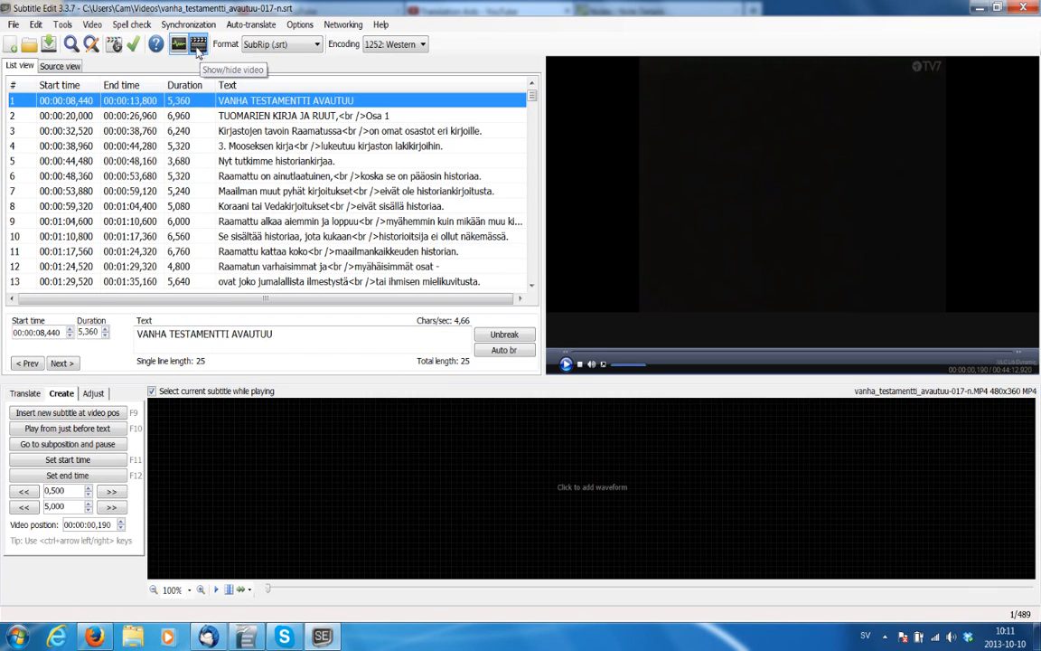
pyautogui.click(198, 50)
pyautogui.click(180, 49)
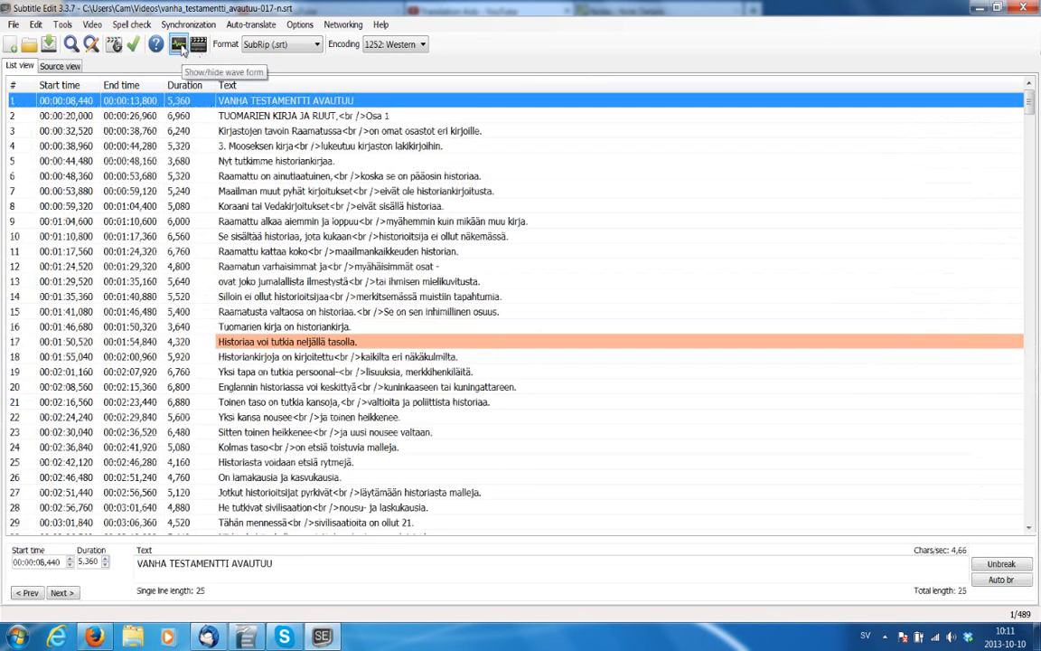
pyautogui.click(180, 49)
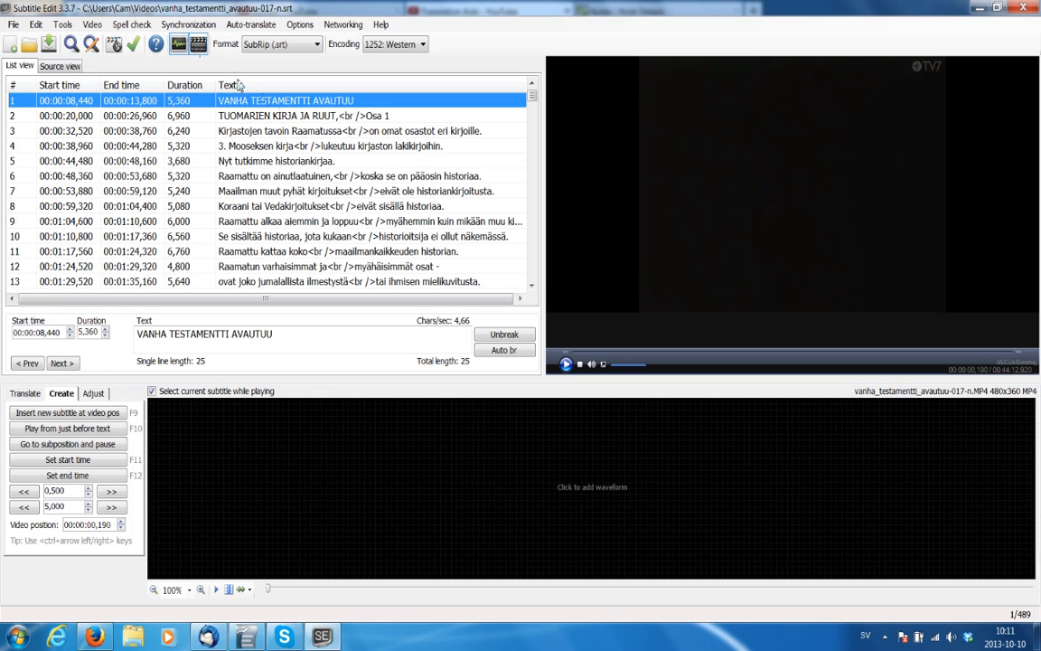
# Start a new empty subtitle file and load the video vanha_testamentti_avautuu-017-n from the Videos library.
pyautogui.click(13, 24)
pyautogui.click(27, 38)
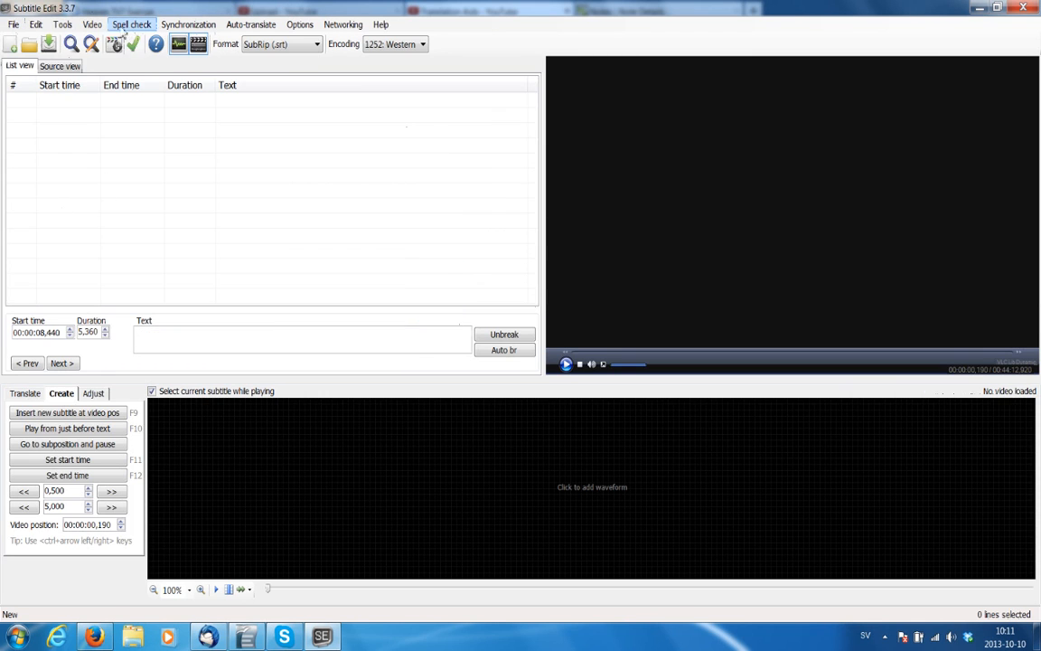
pyautogui.click(93, 25)
pyautogui.click(118, 36)
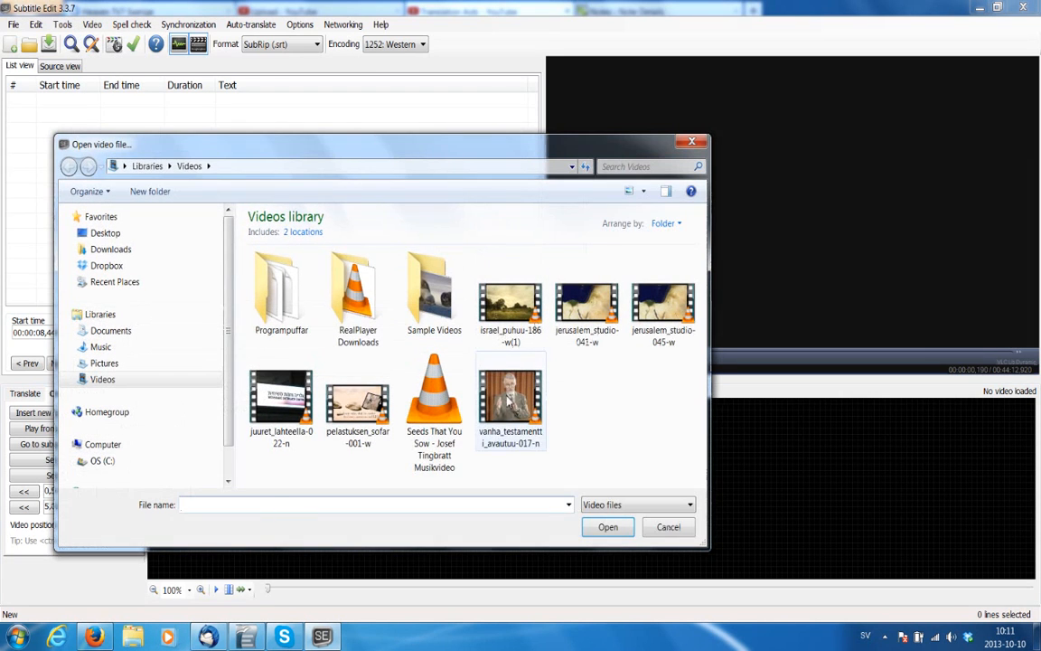
pyautogui.click(502, 400)
pyautogui.click(602, 522)
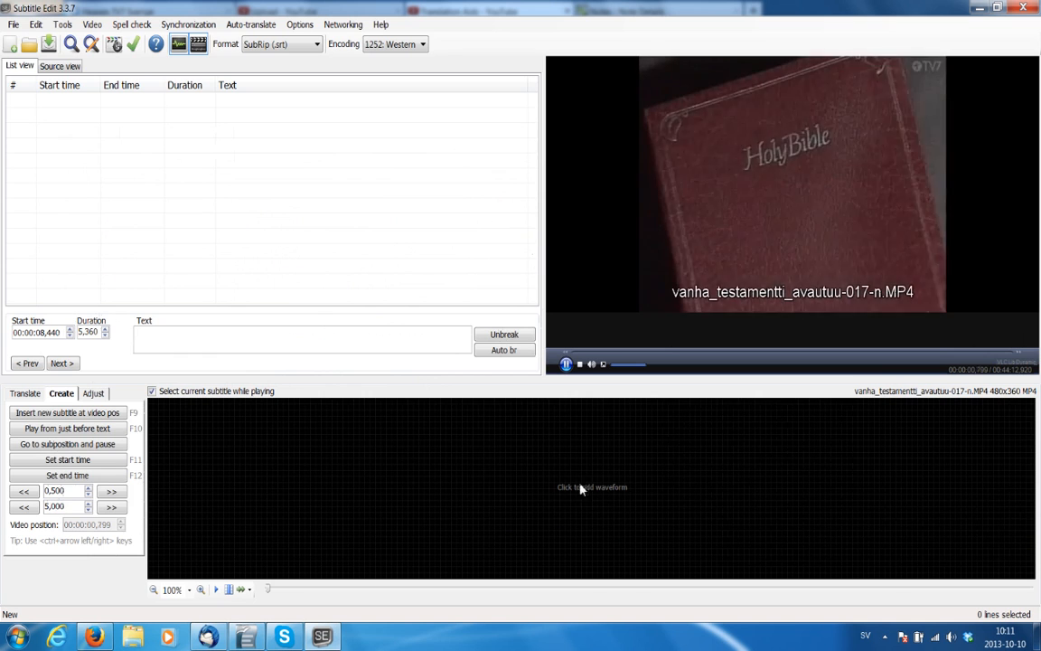
# Pause the video and generate its audio waveform.
pyautogui.click(566, 364)
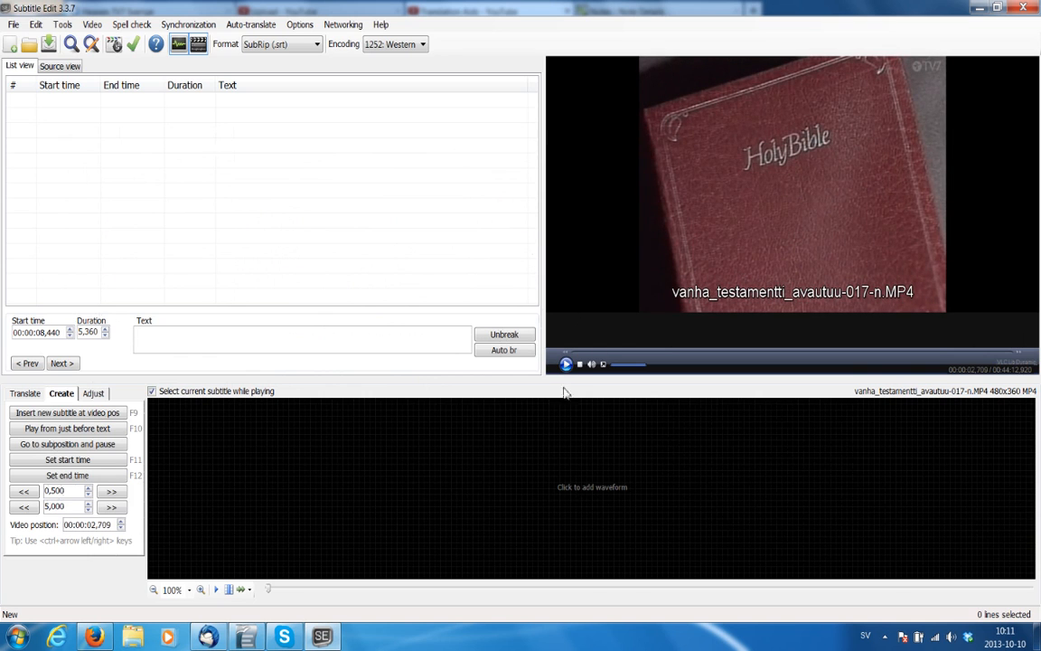
pyautogui.click(588, 490)
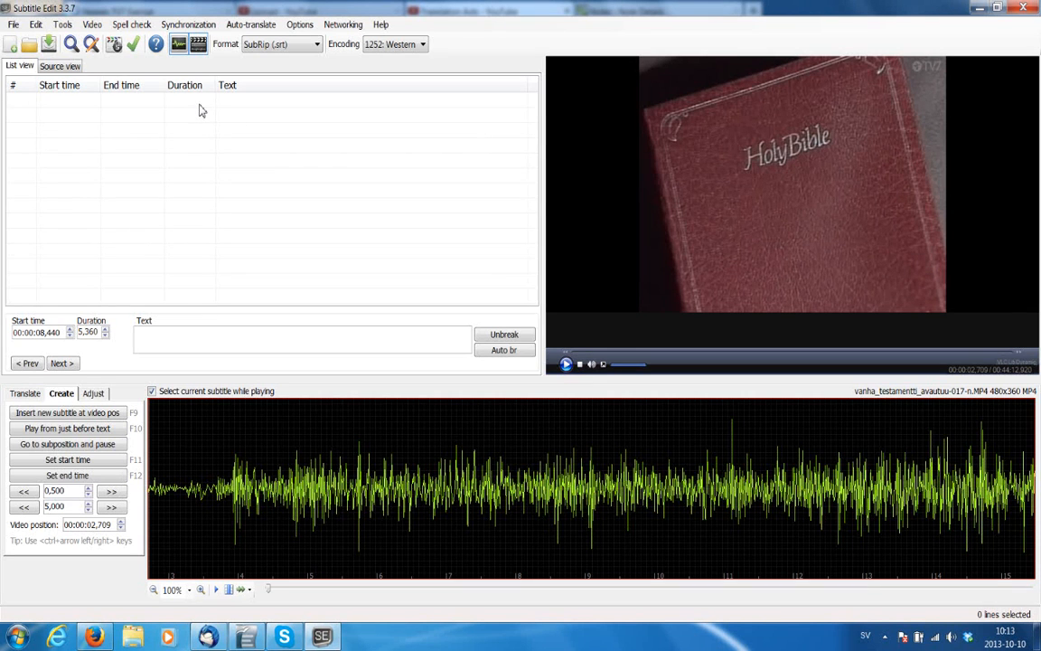
pyautogui.rightClick(241, 106)
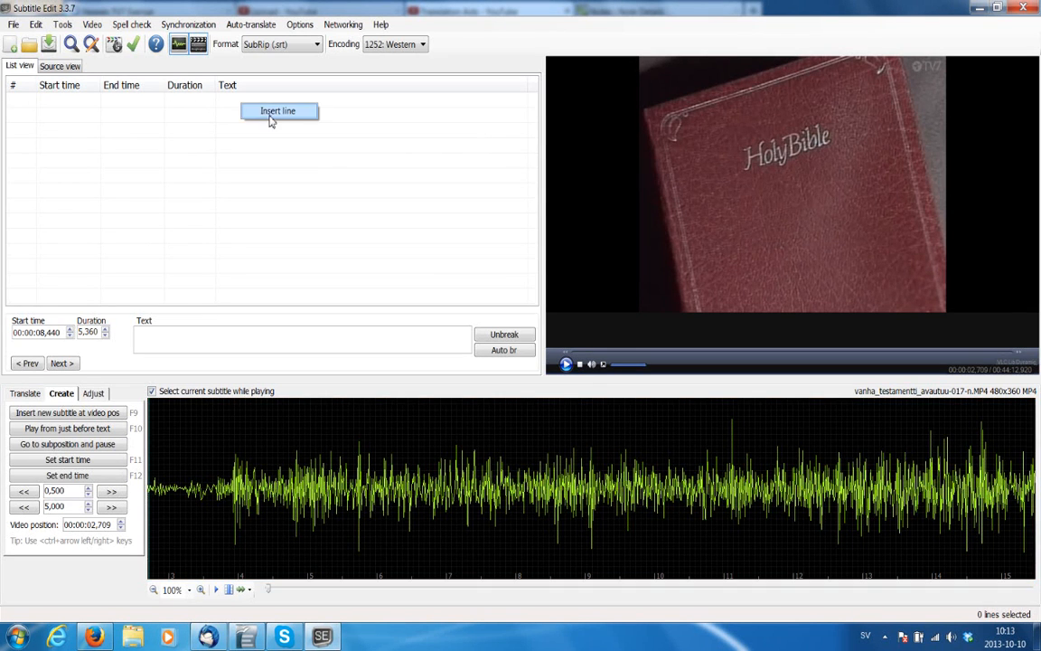
pyautogui.click(246, 112)
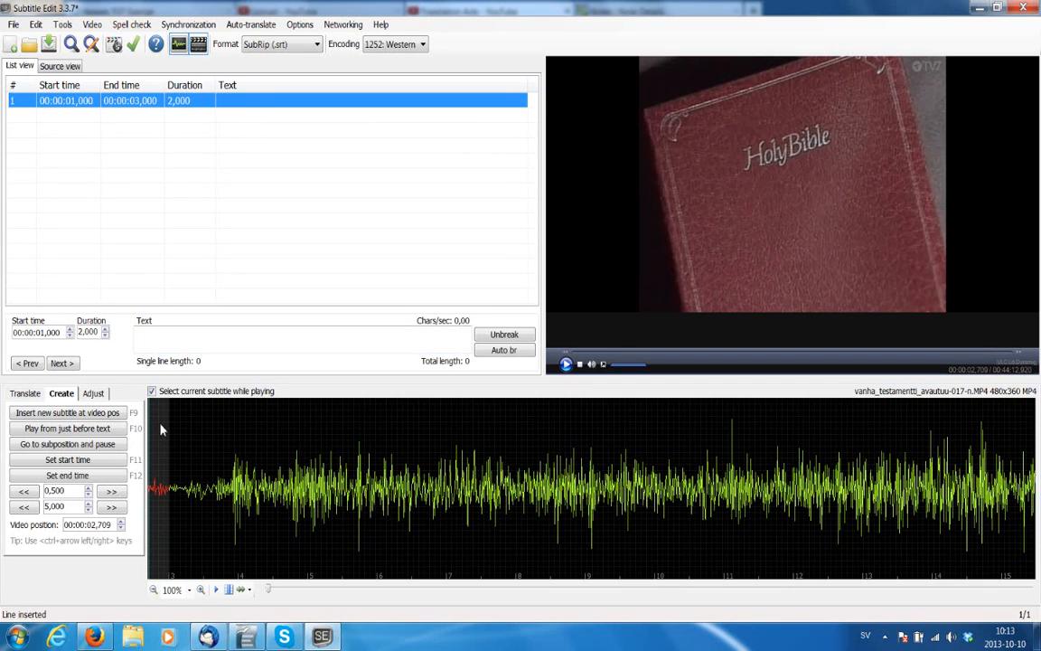
pyautogui.click(38, 26)
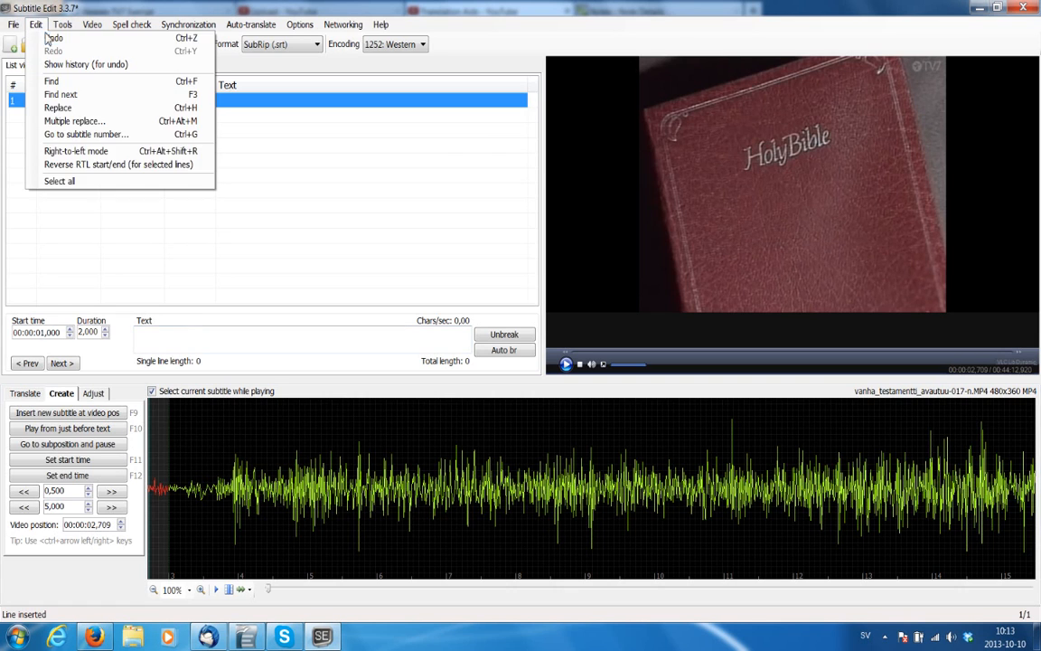
pyautogui.click(49, 38)
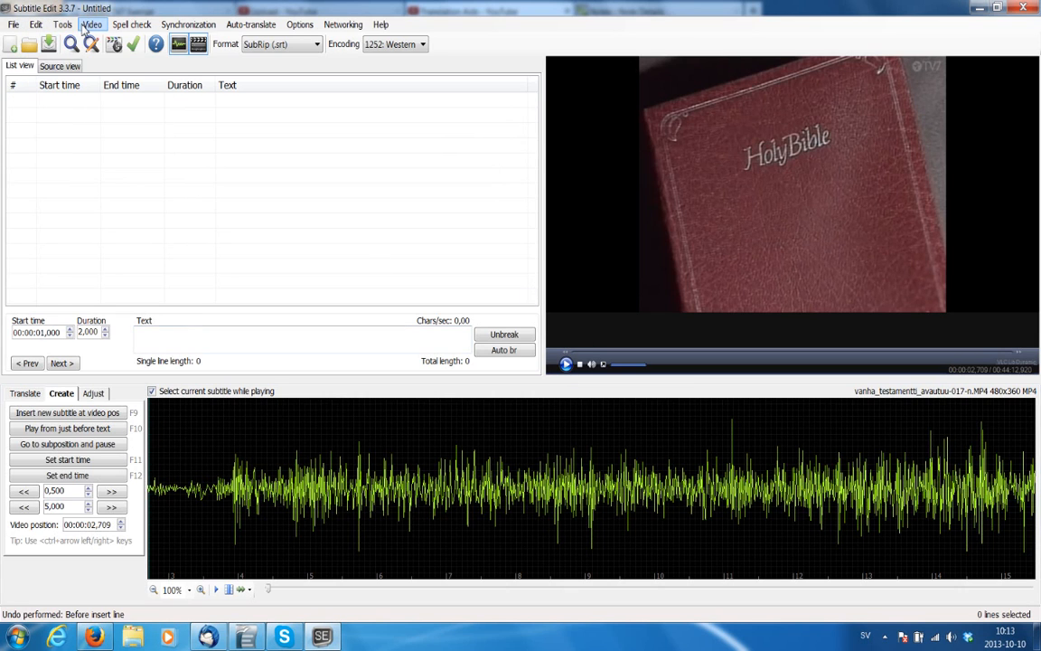
pyautogui.click(36, 25)
pyautogui.click(85, 9)
# Play the video to about 5.5 seconds, pause it, and insert a new subtitle there reading "The Old Testament".
pyautogui.click(565, 365)
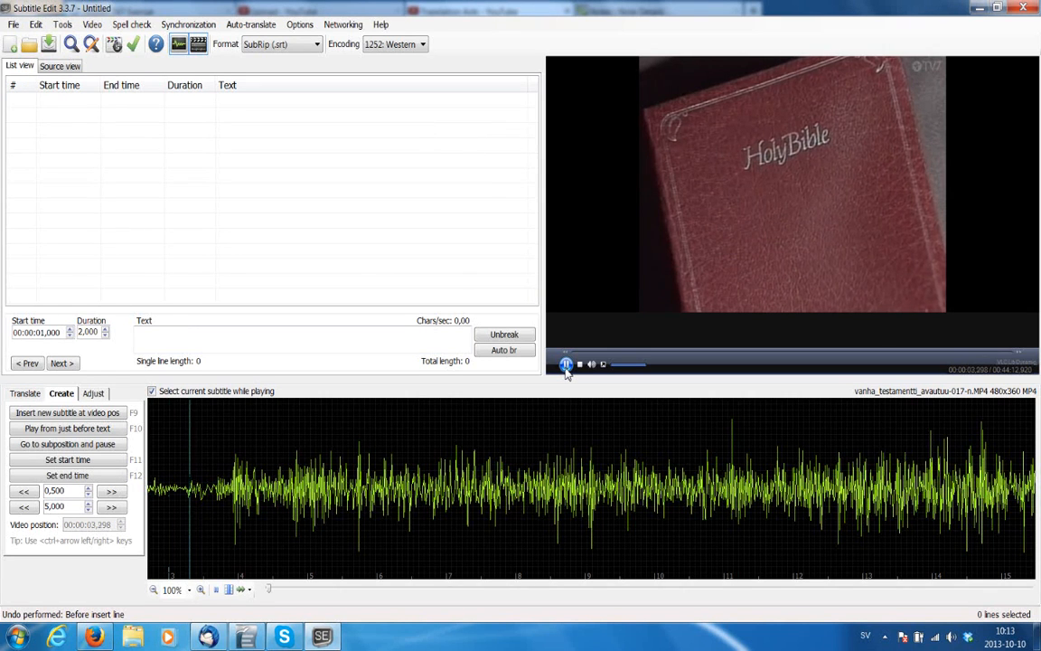
pyautogui.click(566, 367)
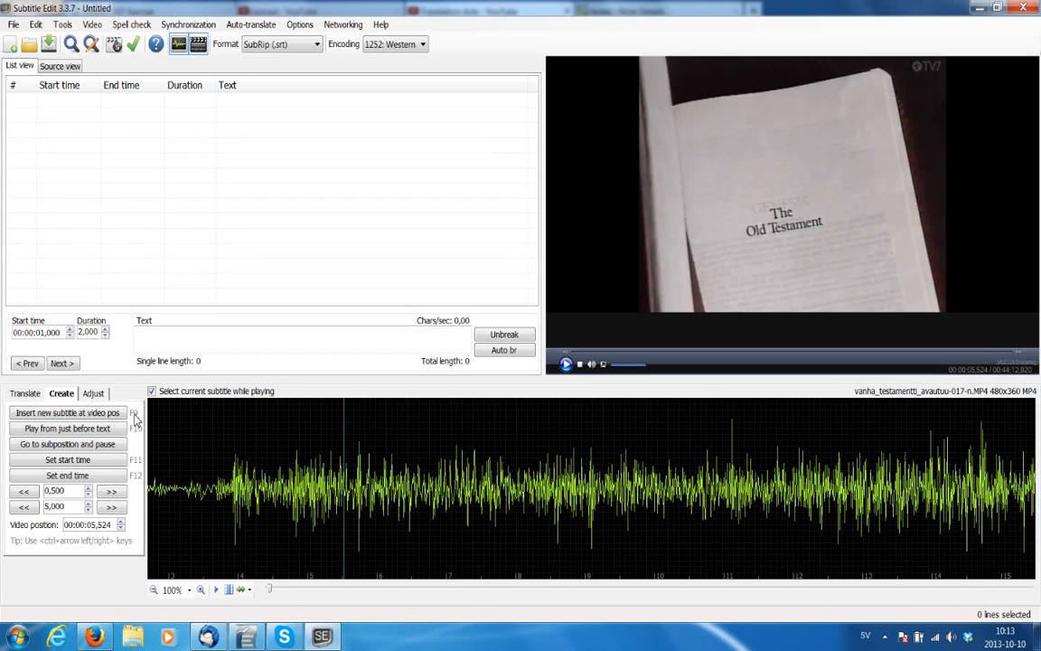
pyautogui.click(57, 413)
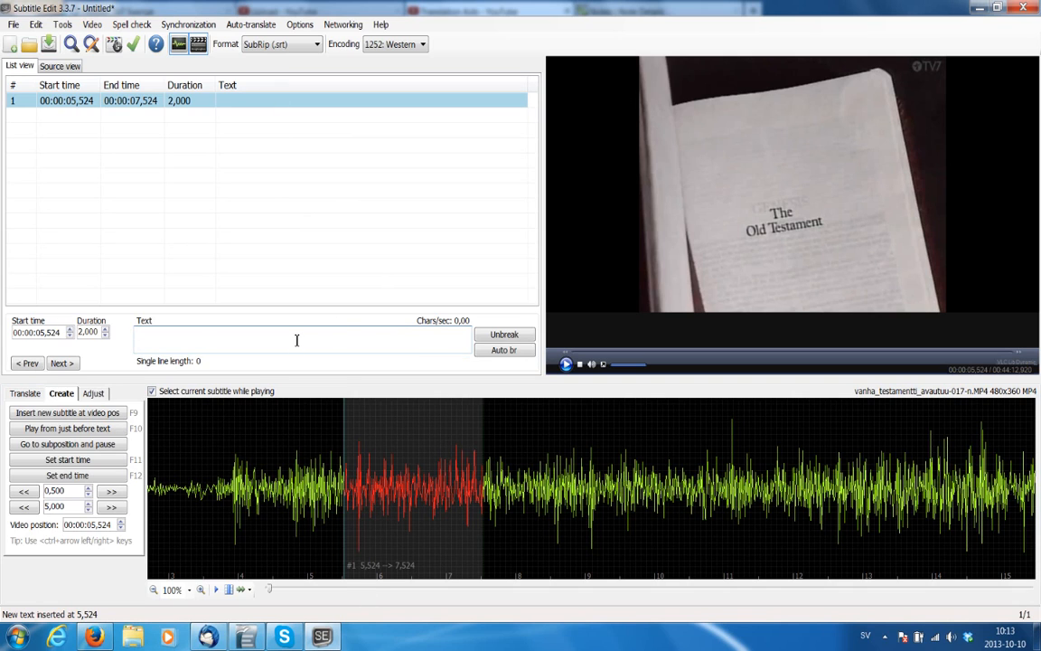
pyautogui.write('The ')
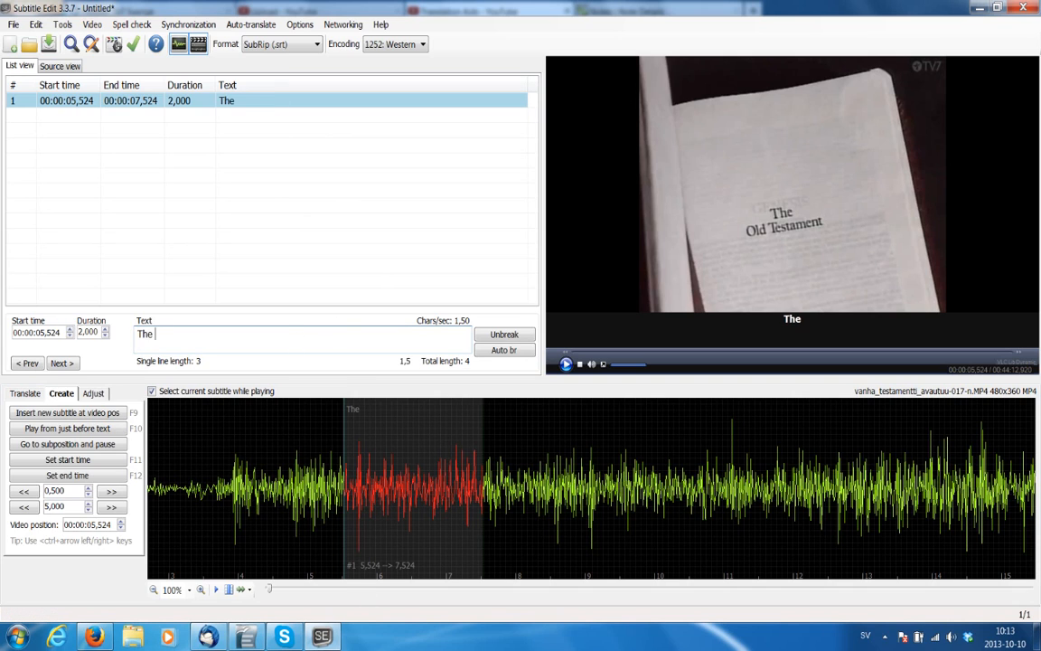
pyautogui.write('Old Testament')
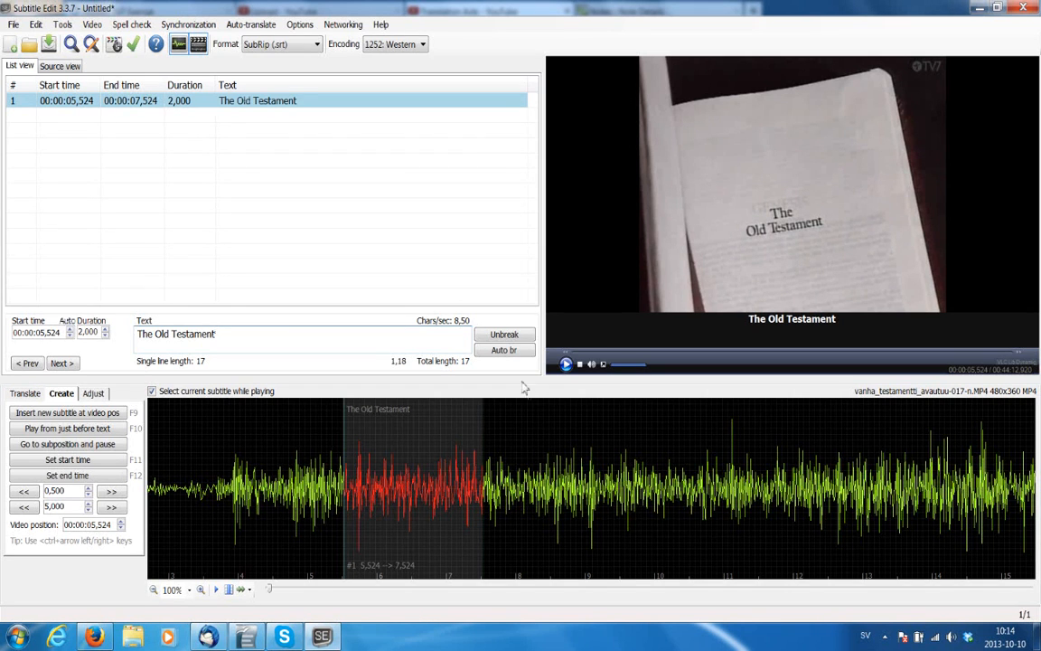
# Check the video frames around 7 to 9.5 seconds and extend the first subtitle's end to about 8.48 seconds on the waveform.
pyautogui.click(566, 364)
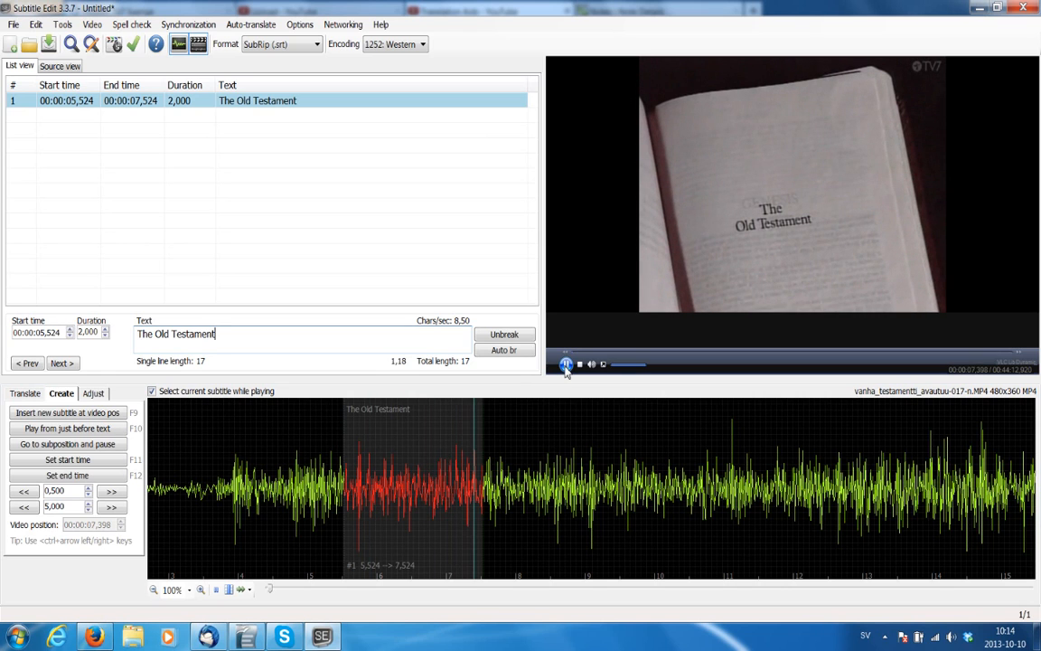
pyautogui.click(565, 366)
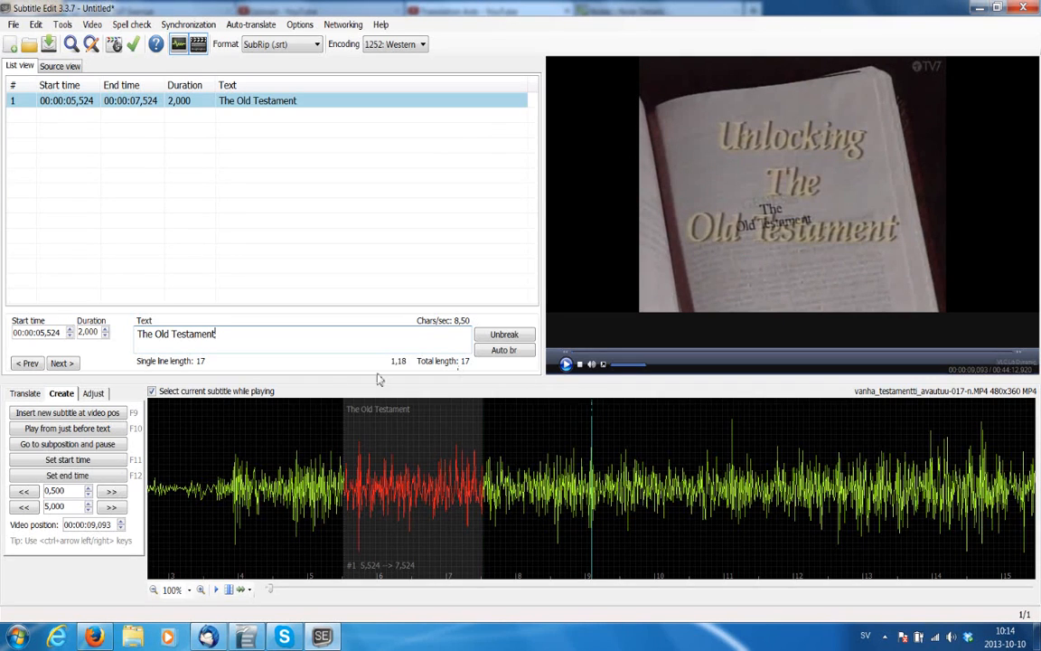
pyautogui.click(24, 493)
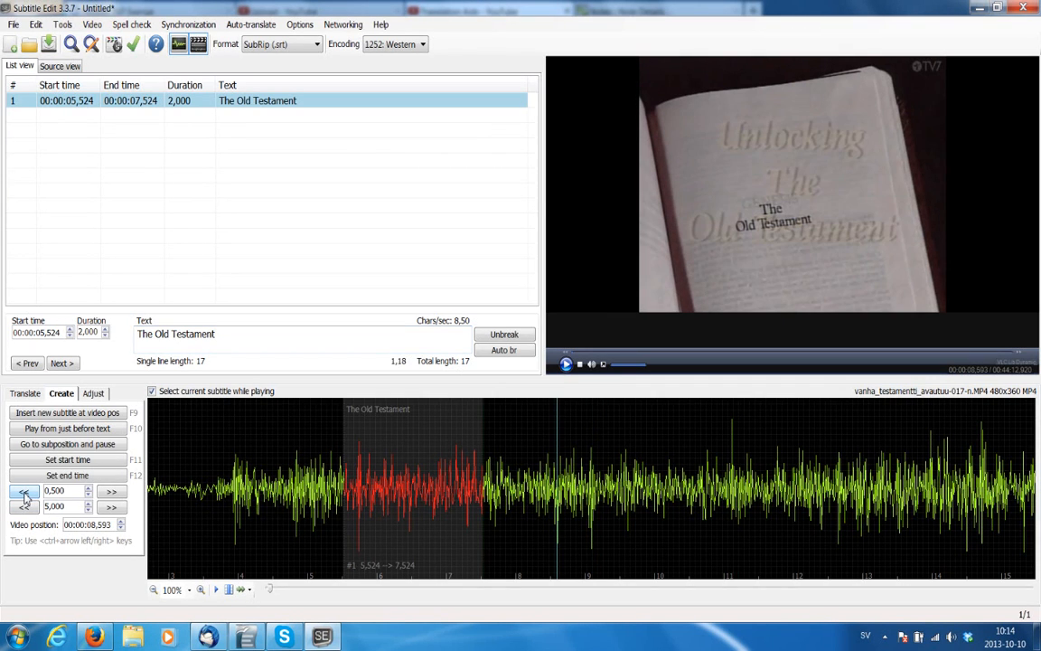
pyautogui.click(24, 493)
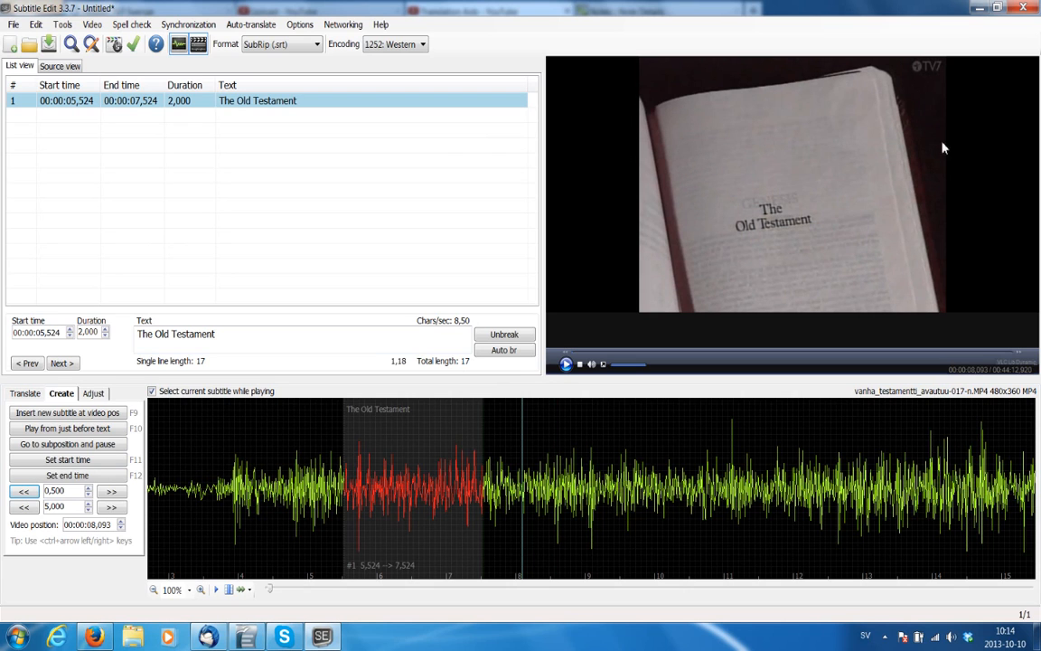
pyautogui.click(445, 439)
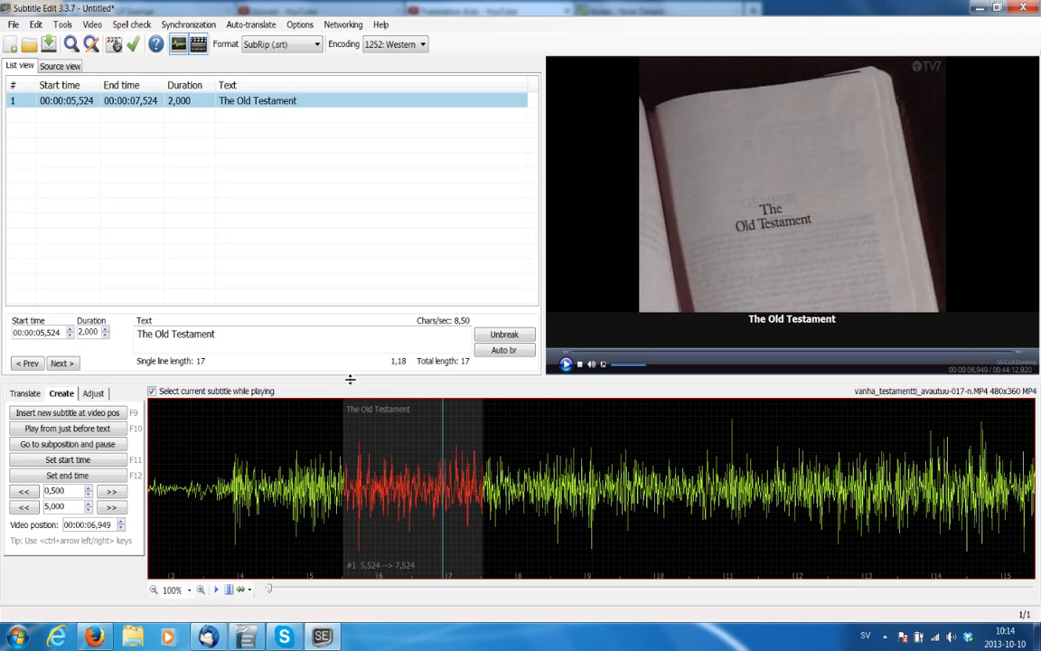
pyautogui.click(566, 364)
pyautogui.click(566, 364)
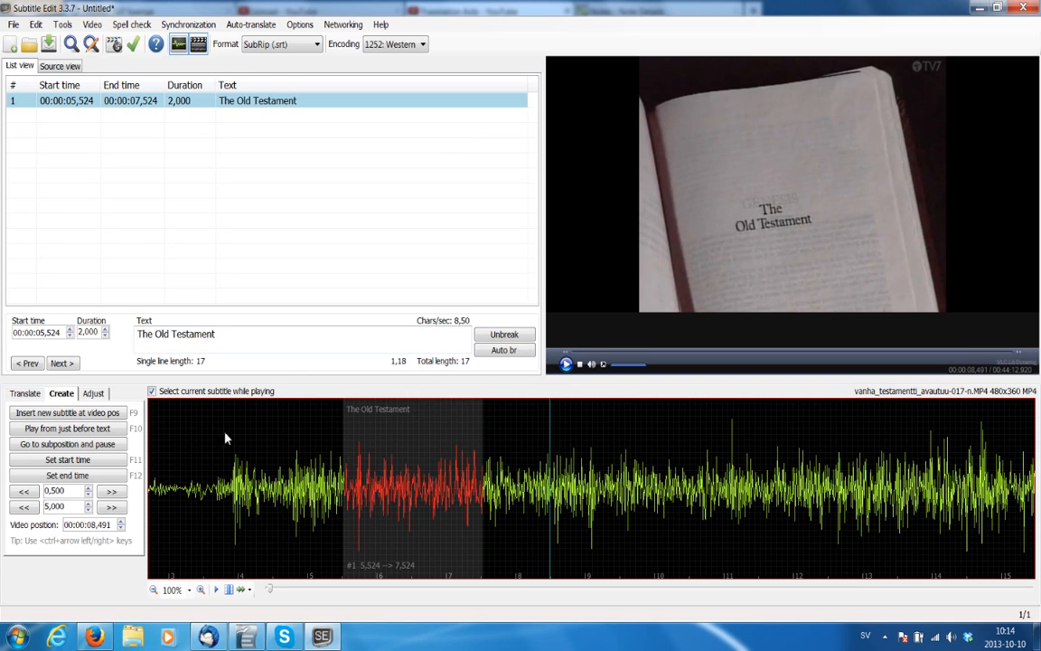
pyautogui.click(111, 492)
pyautogui.click(111, 493)
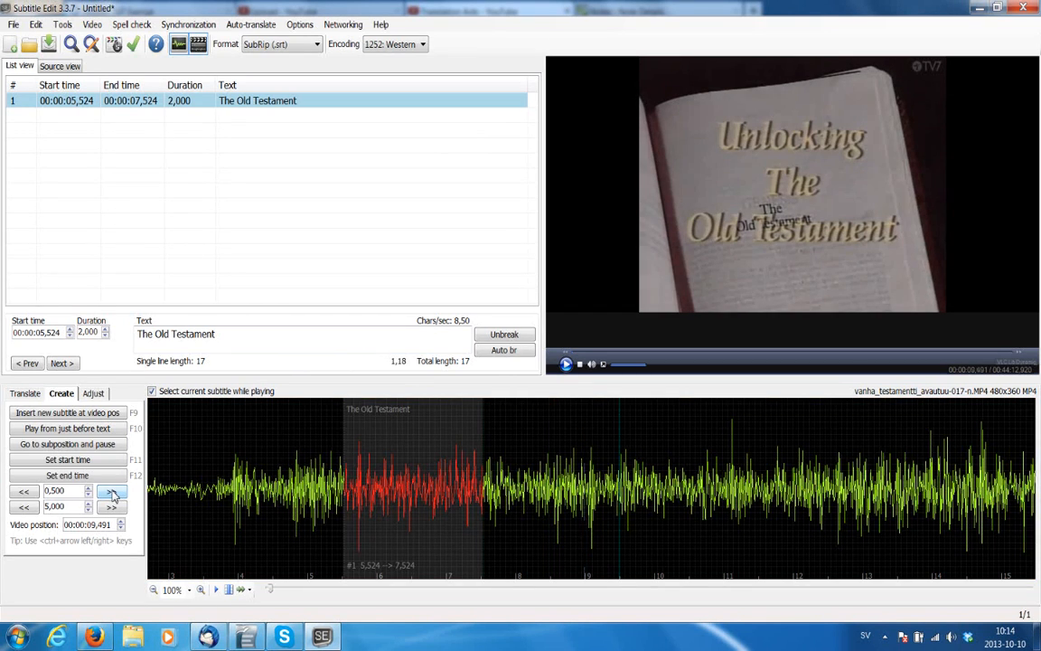
pyautogui.click(23, 490)
pyautogui.click(24, 491)
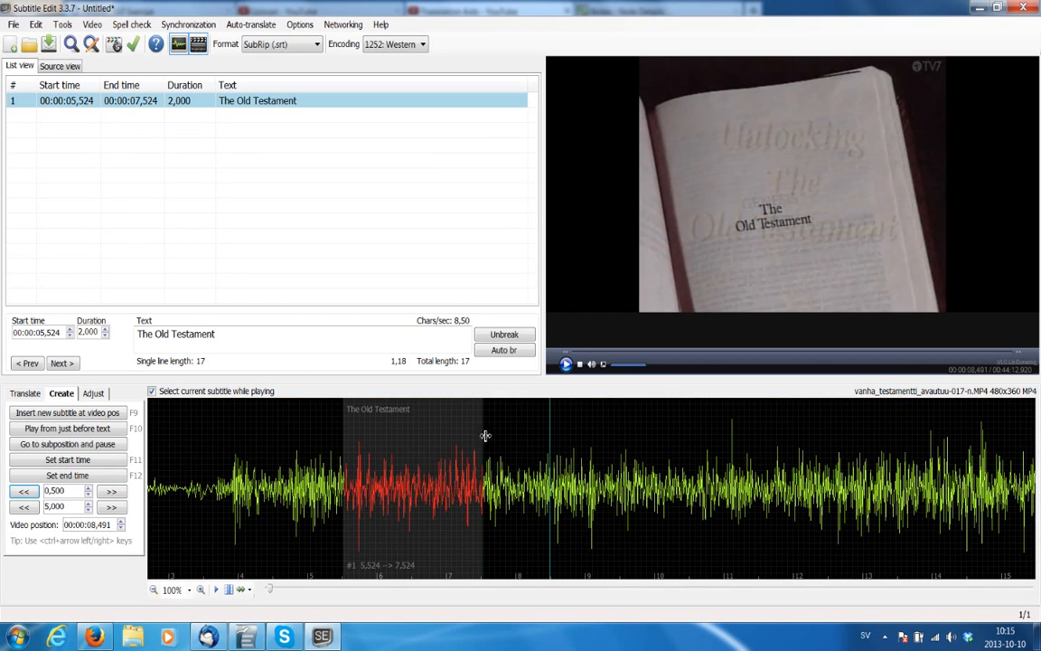
pyautogui.moveTo(485, 435); pyautogui.dragTo(550, 433)
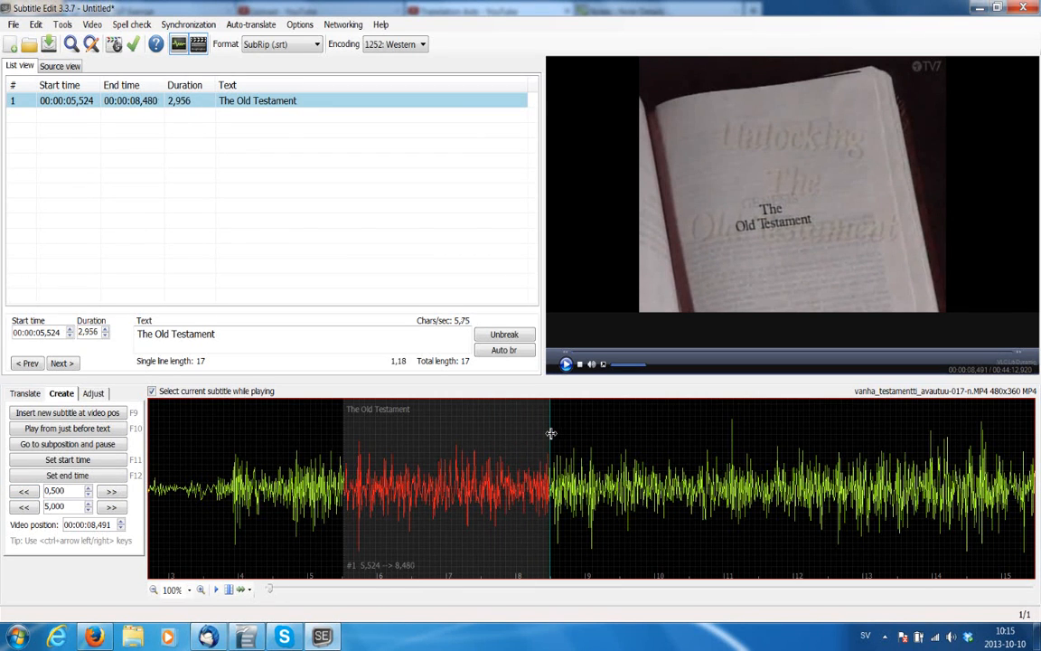
# Check the frames just before the first subtitle and move its start back to about 5.16 seconds on the waveform.
pyautogui.click(329, 417)
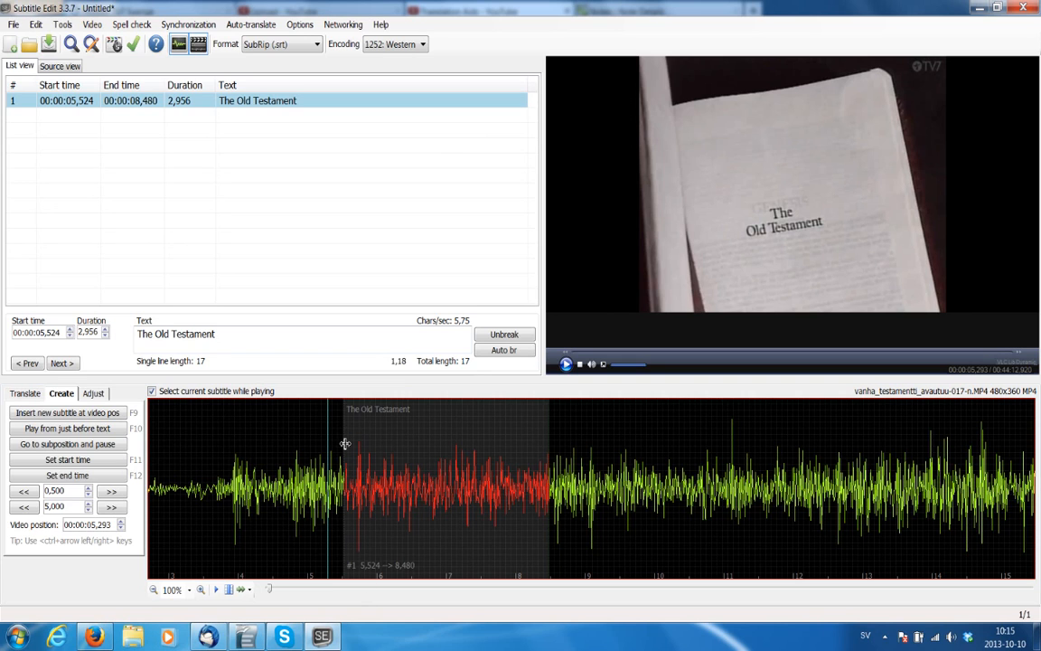
pyautogui.moveTo(344, 443); pyautogui.dragTo(329, 442)
pyautogui.click(318, 431)
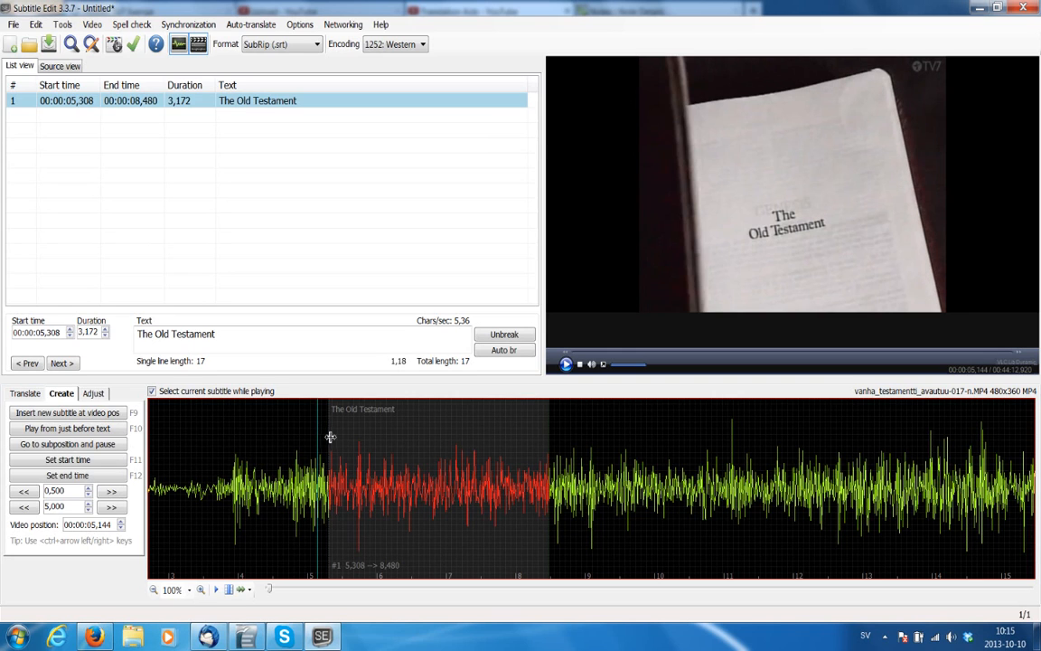
pyautogui.moveTo(330, 437); pyautogui.dragTo(321, 438)
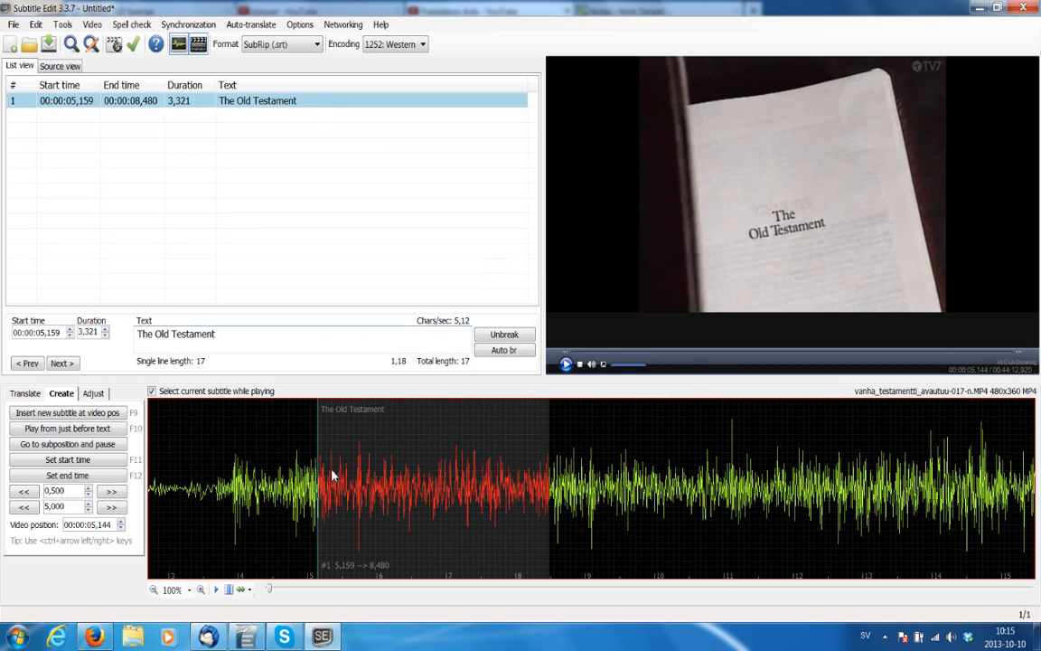
# Play the video from the first subtitle, pause at about 9.37 seconds, and insert a new subtitle at that position.
pyautogui.doubleClick(291, 105)
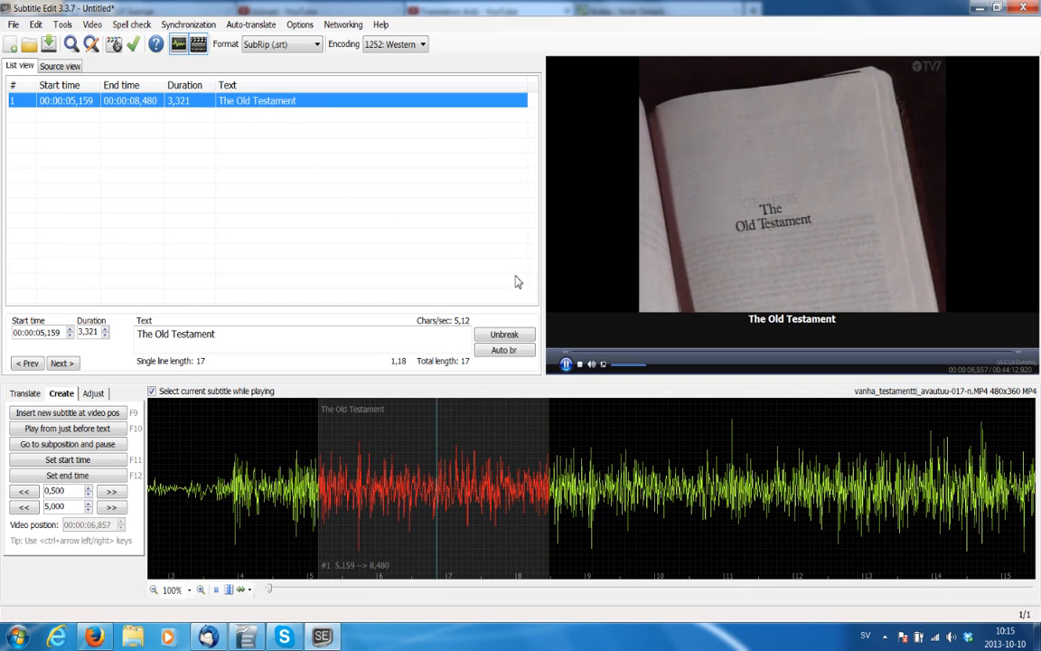
pyautogui.click(566, 364)
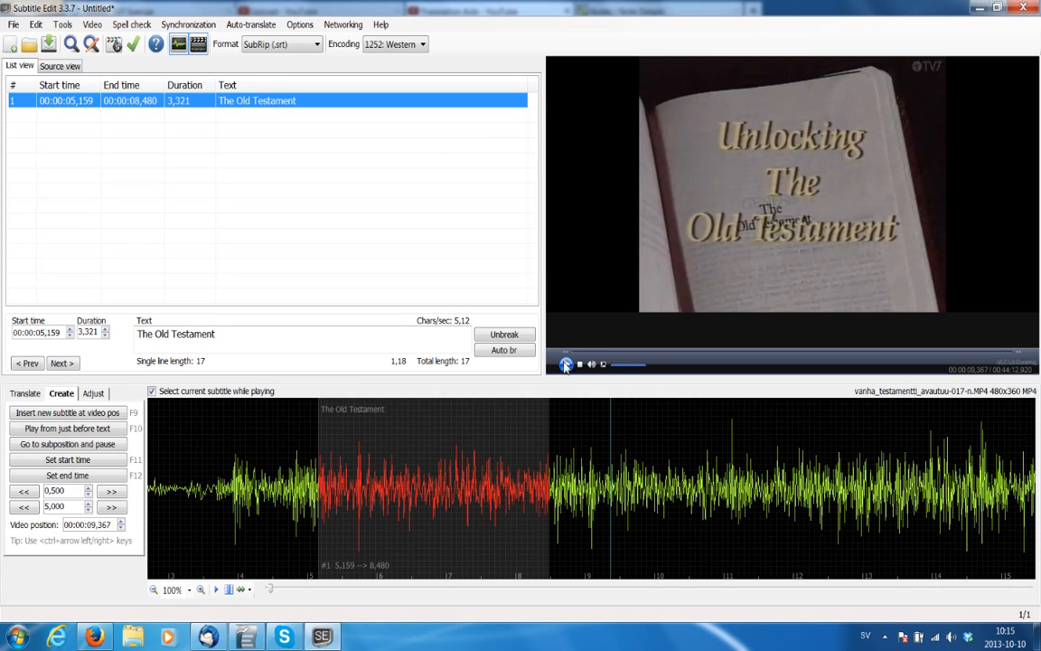
pyautogui.click(57, 414)
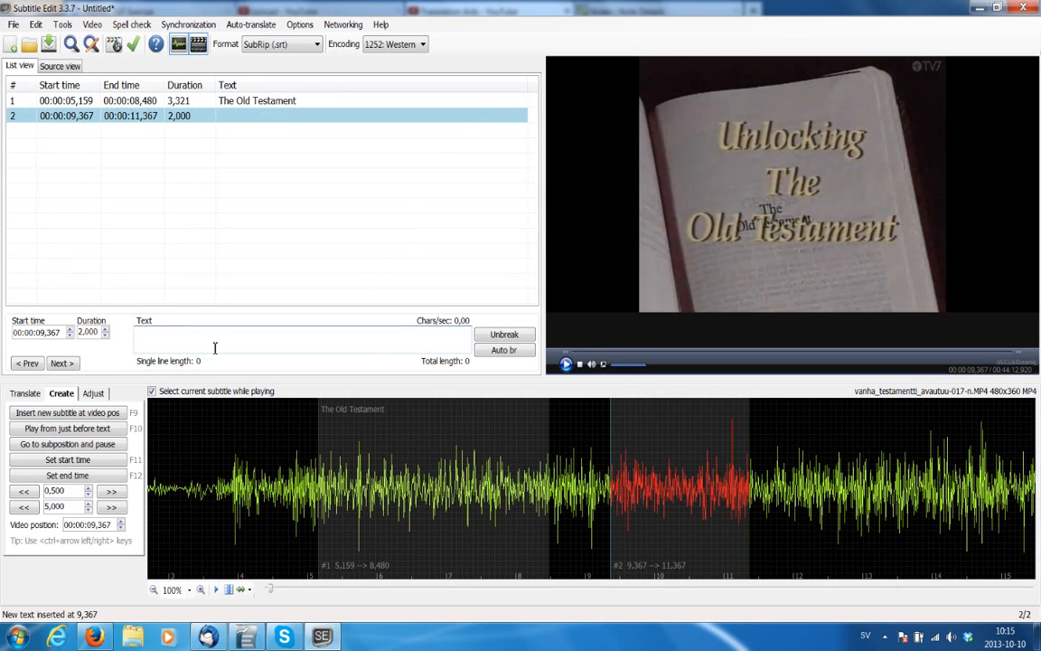
# Enter "Unlocking the Old Testament" as the second subtitle's text and apply automatic line breaking.
pyautogui.write('Unlovck')
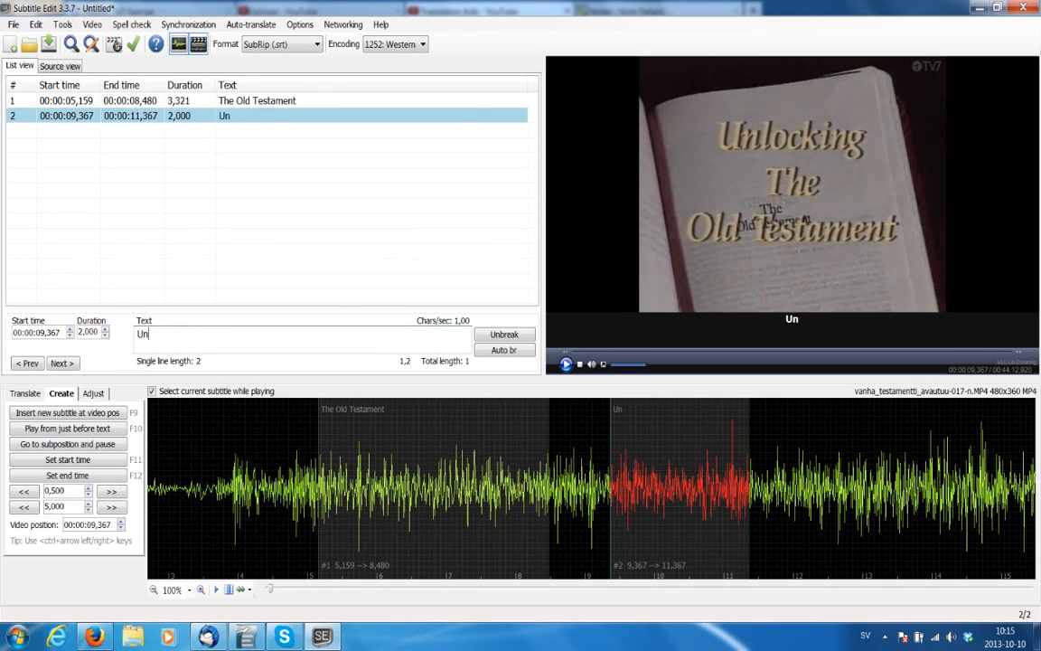
pyautogui.press('BackSpace')
pyautogui.press('BackSpace')
pyautogui.press('BackSpace')
pyautogui.write('cking the')
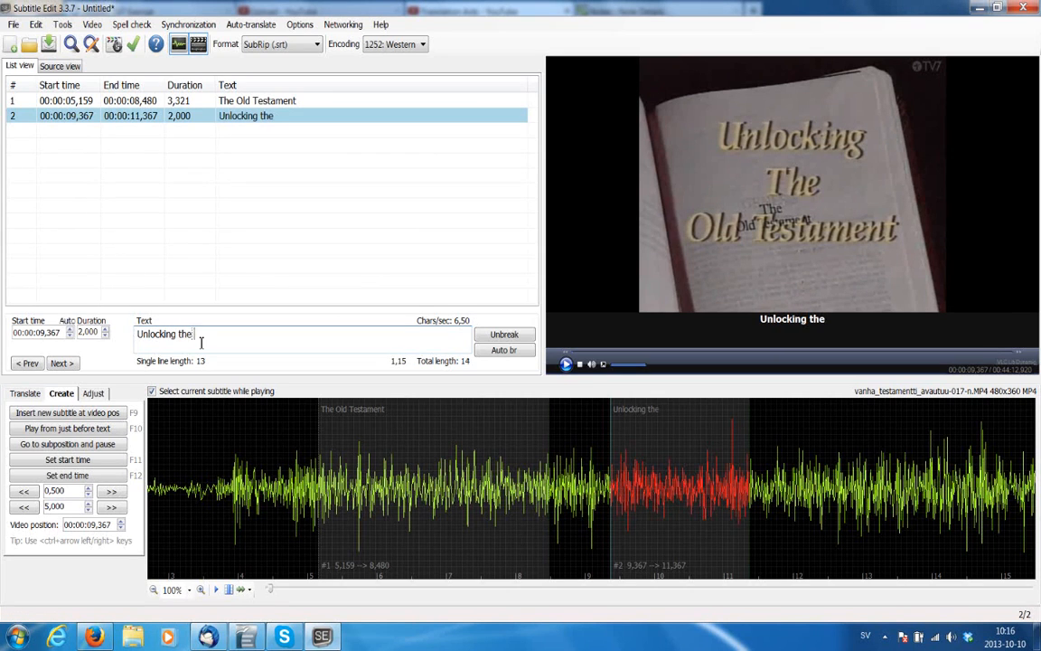
pyautogui.write(' Old')
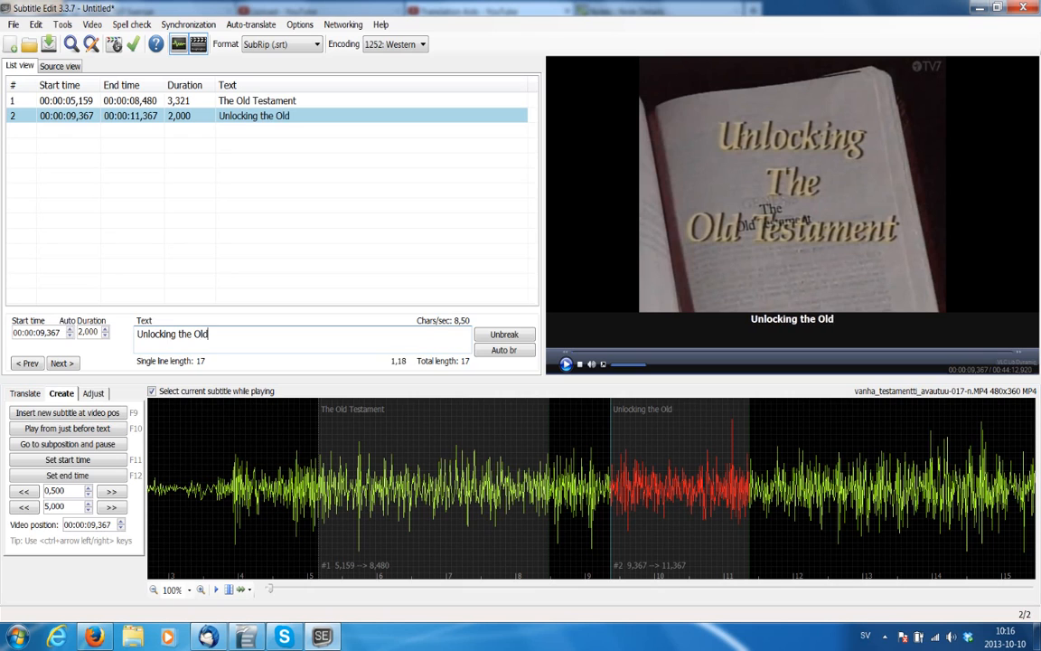
pyautogui.write(' Testamwen')
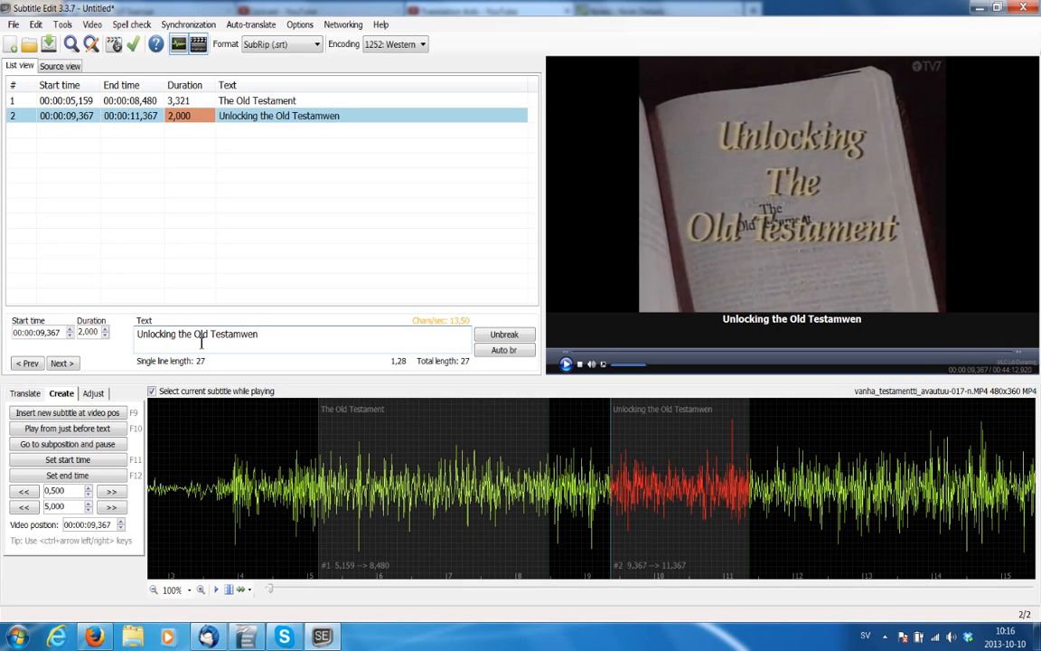
pyautogui.press('BackSpace')
pyautogui.press('BackSpace')
pyautogui.press('BackSpace')
pyautogui.write('ent')
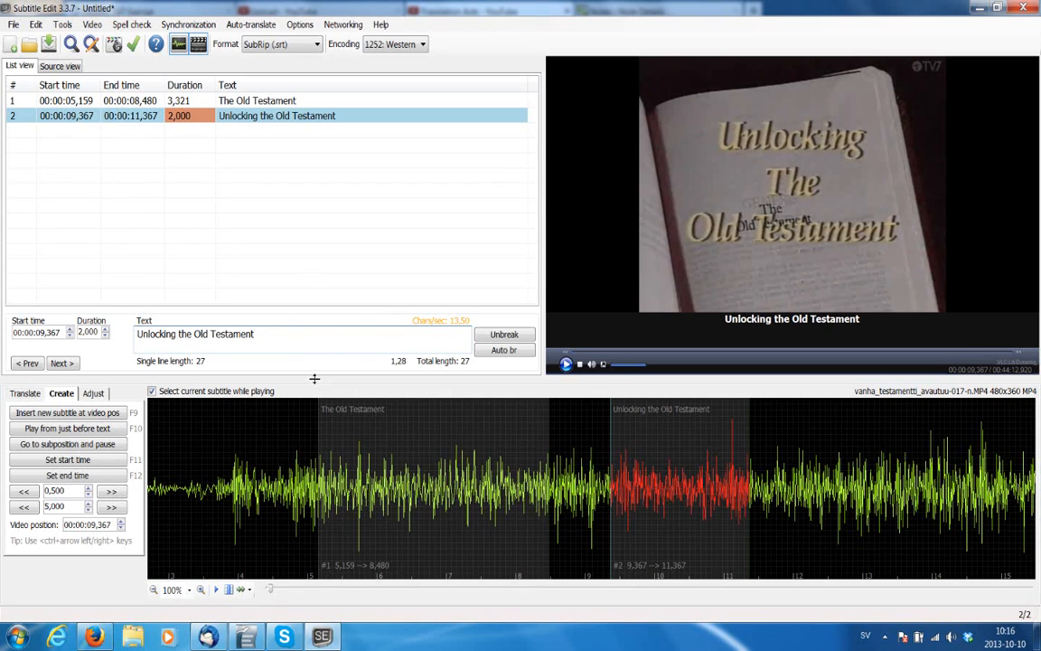
pyautogui.click(505, 358)
pyautogui.click(502, 354)
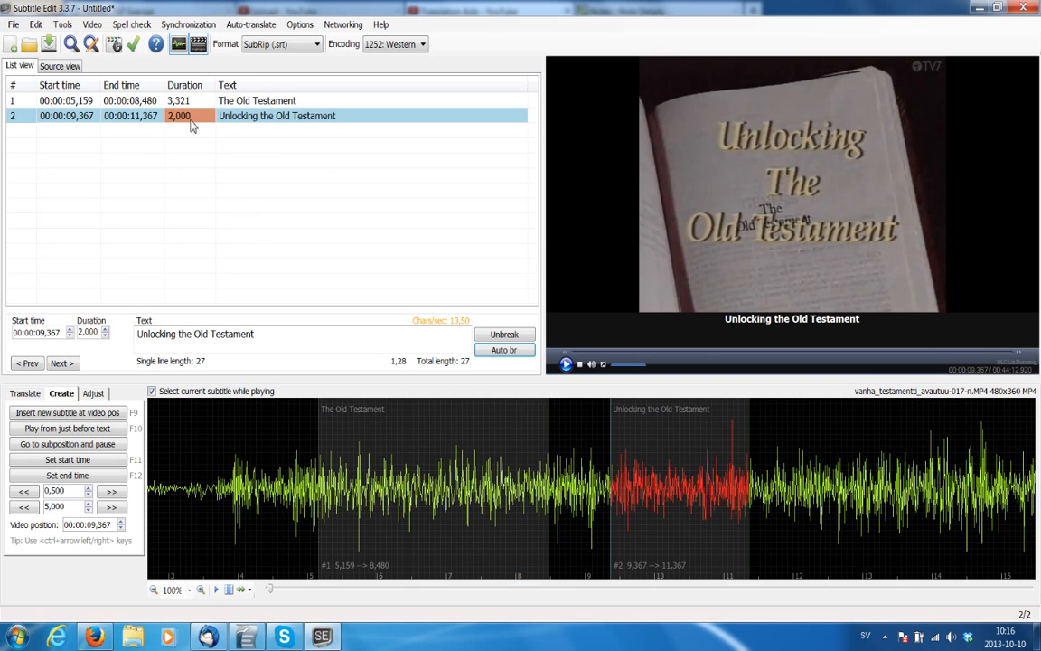
# Play on to about 18.4 seconds to check the title's duration, and extend the second subtitle's end to about 20.99 seconds on the waveform.
pyautogui.click(568, 367)
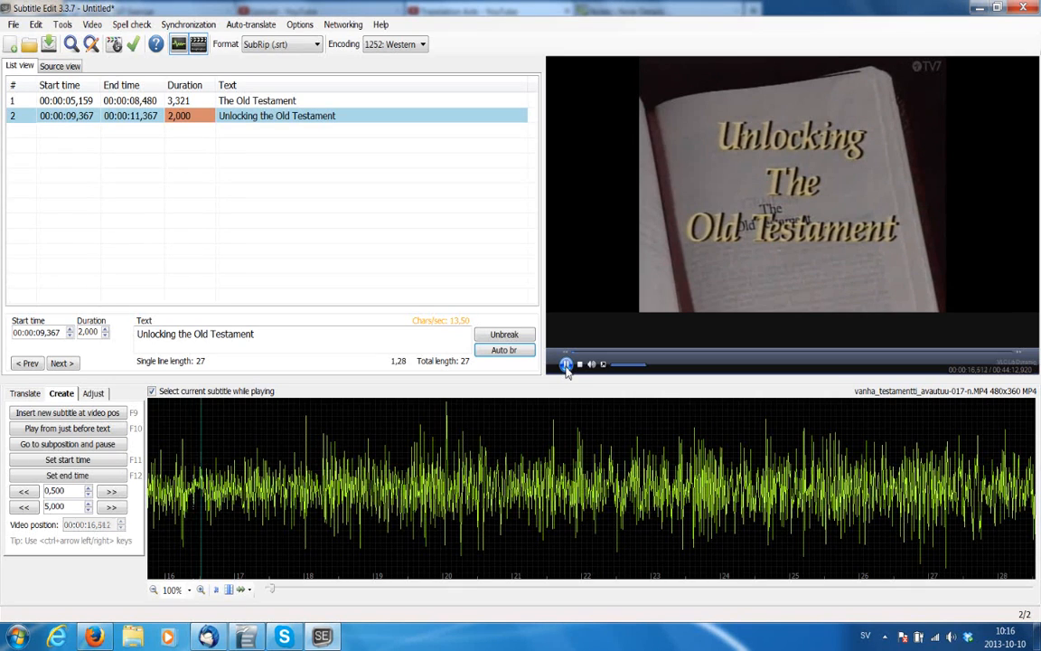
pyautogui.click(567, 368)
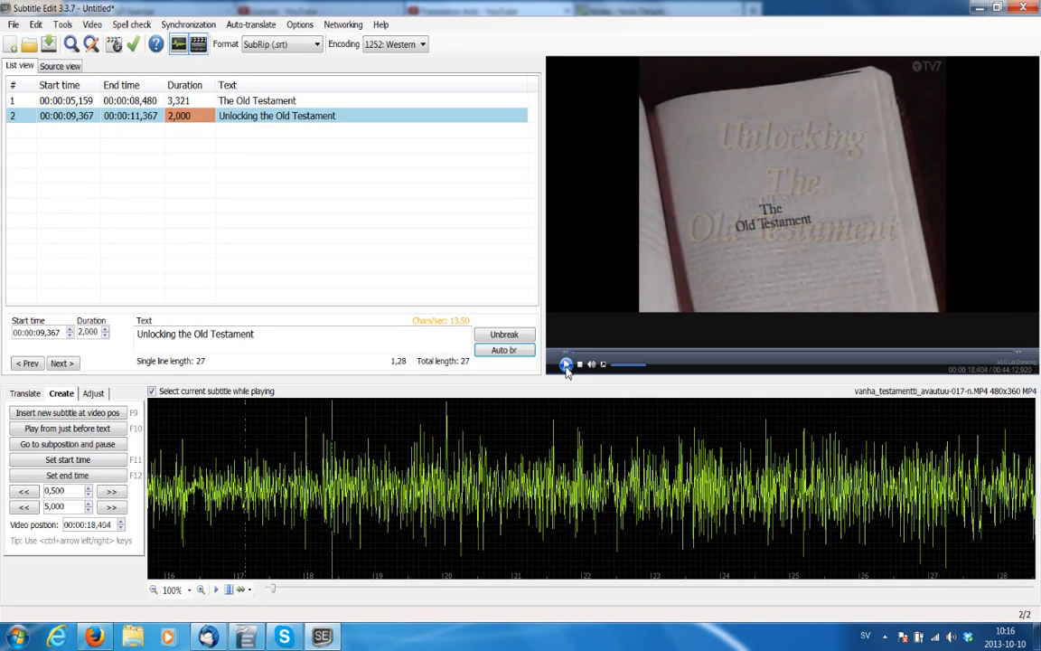
pyautogui.click(24, 493)
pyautogui.click(23, 493)
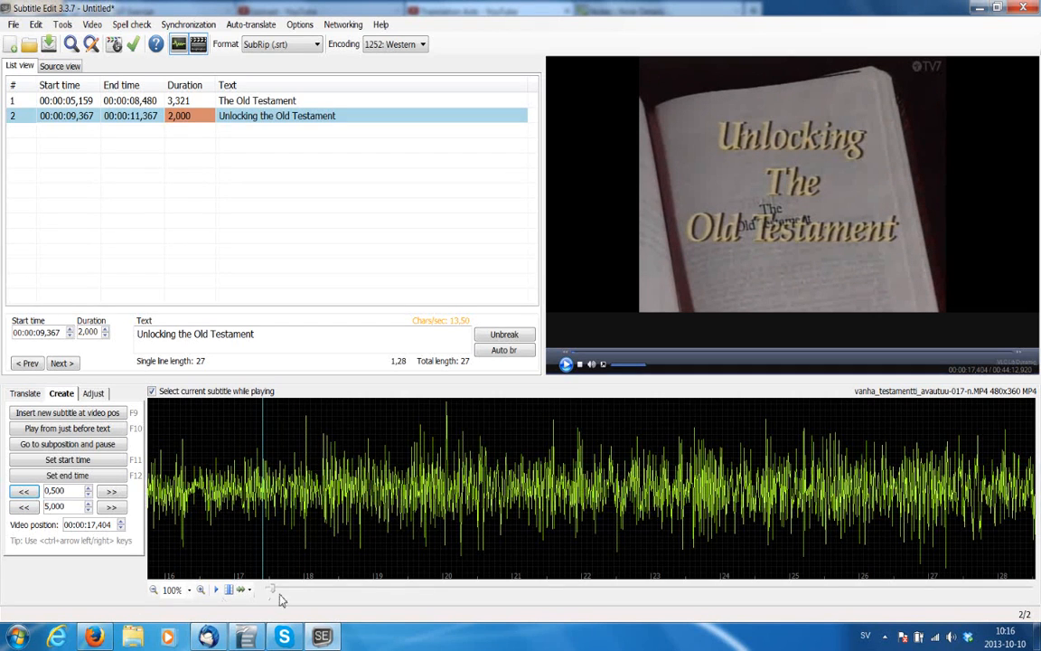
pyautogui.moveTo(272, 591); pyautogui.dragTo(270, 592)
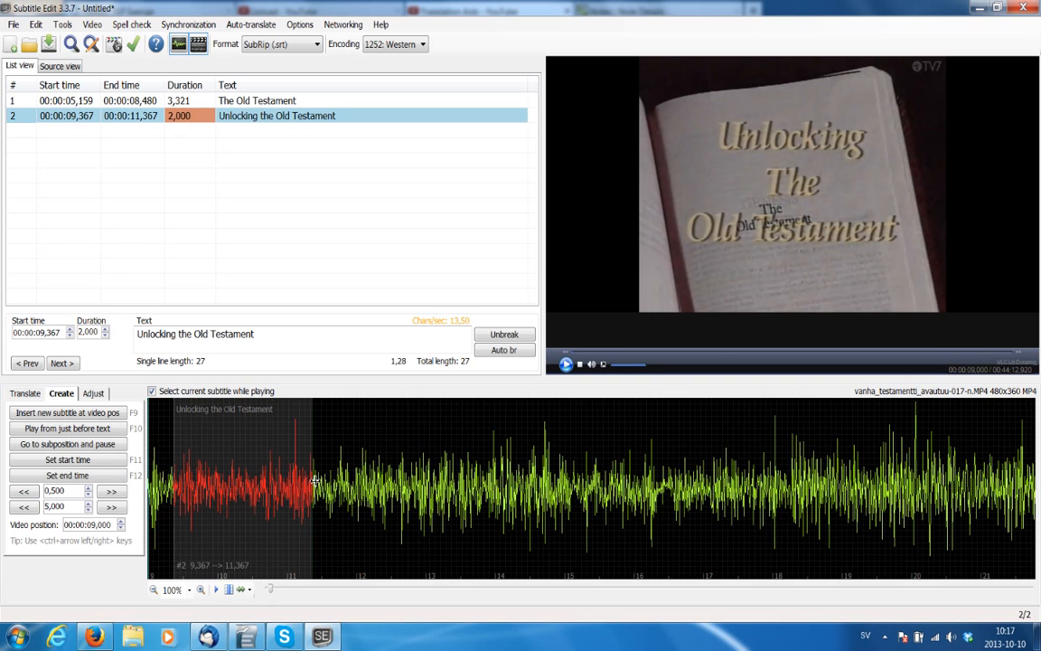
pyautogui.moveTo(315, 482); pyautogui.dragTo(983, 446)
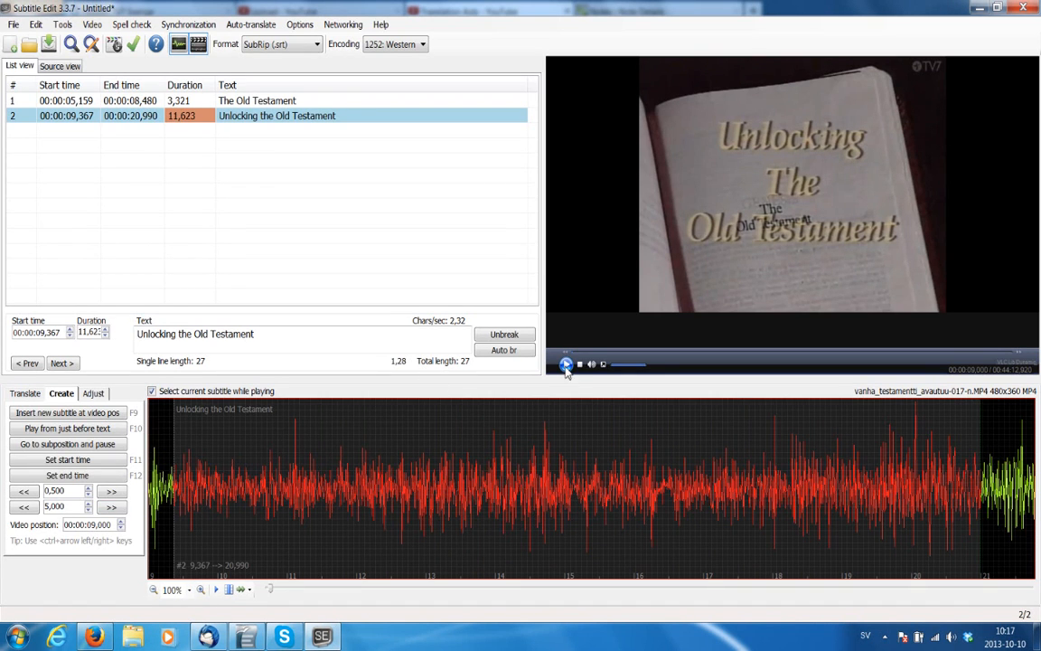
# Skip the video forward to 25 seconds and step back to 20 seconds to examine when the on-screen title changes.
pyautogui.click(111, 493)
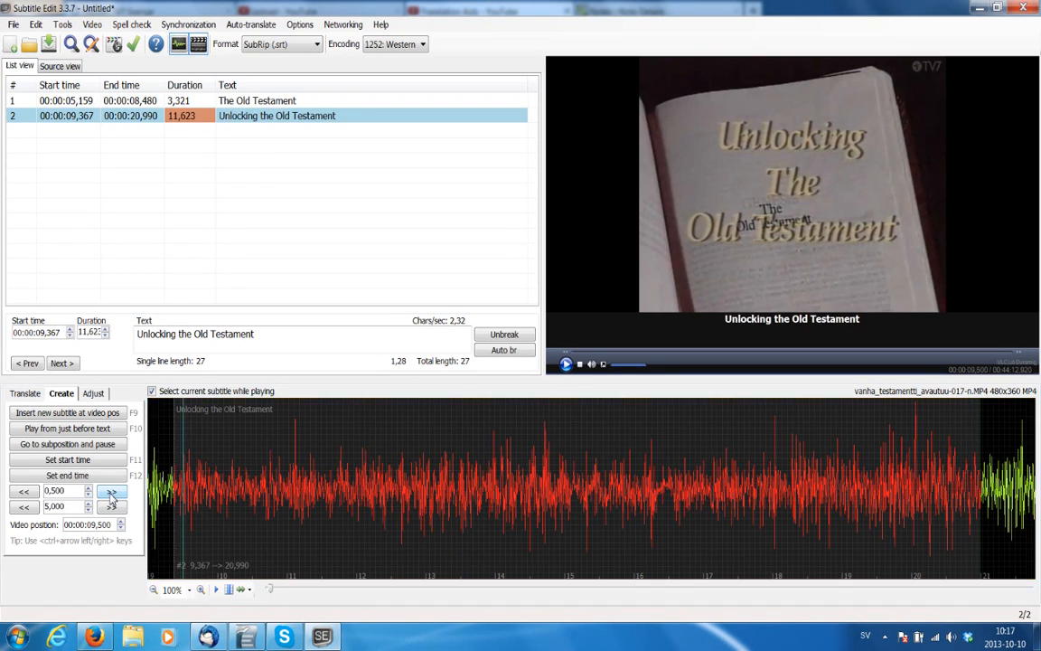
pyautogui.click(111, 492)
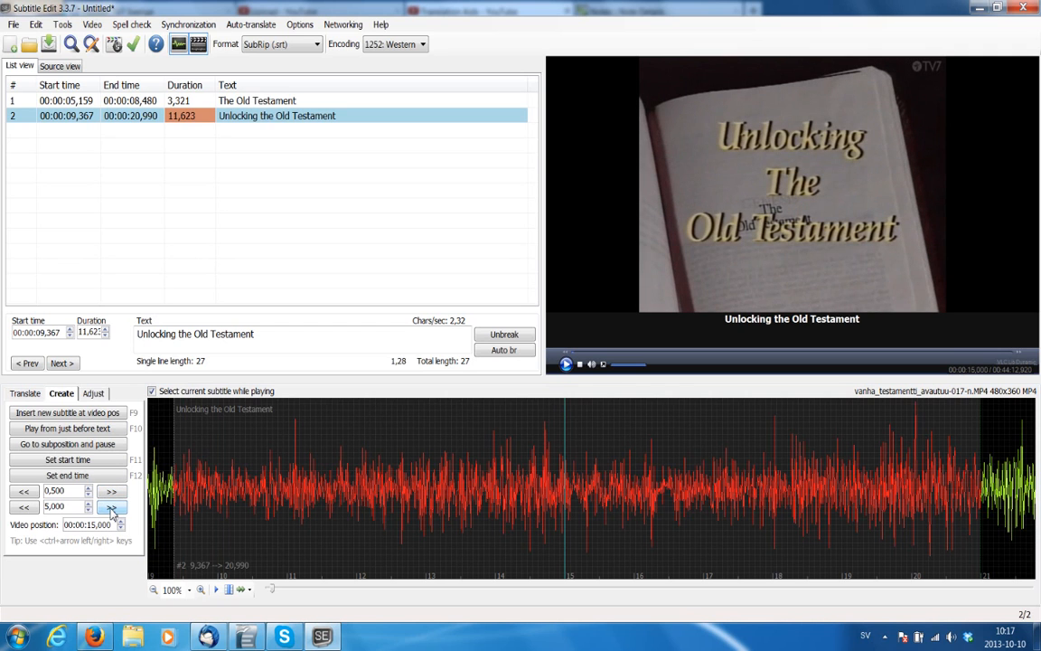
pyautogui.click(111, 508)
pyautogui.click(112, 509)
pyautogui.click(111, 509)
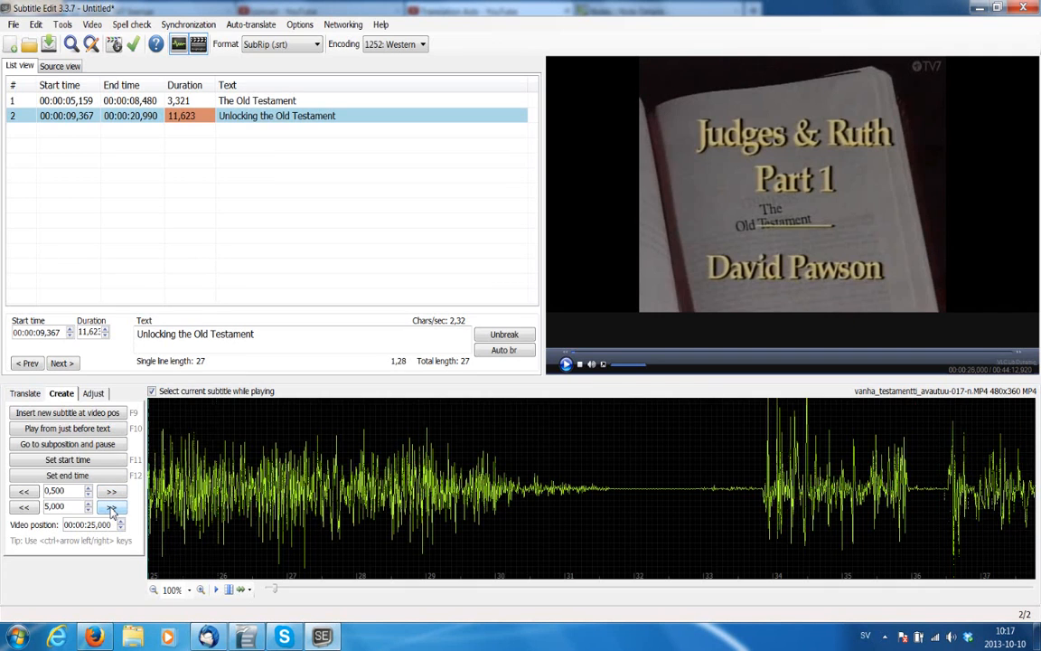
pyautogui.click(26, 493)
pyautogui.click(26, 493)
pyautogui.click(26, 494)
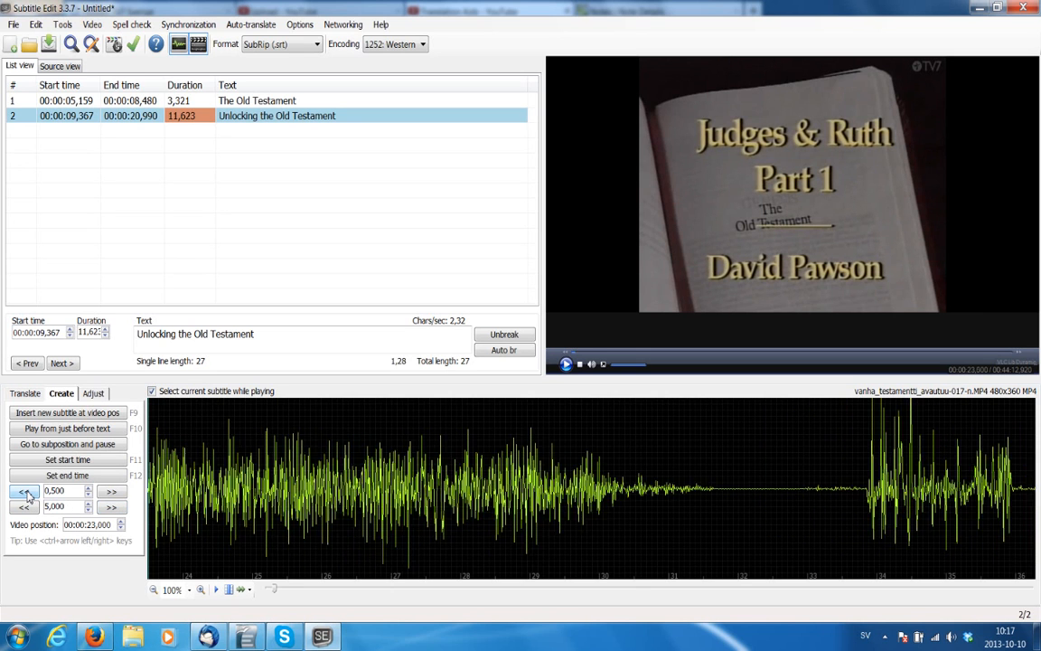
pyautogui.click(26, 494)
pyautogui.click(26, 493)
pyautogui.click(26, 494)
pyautogui.click(26, 493)
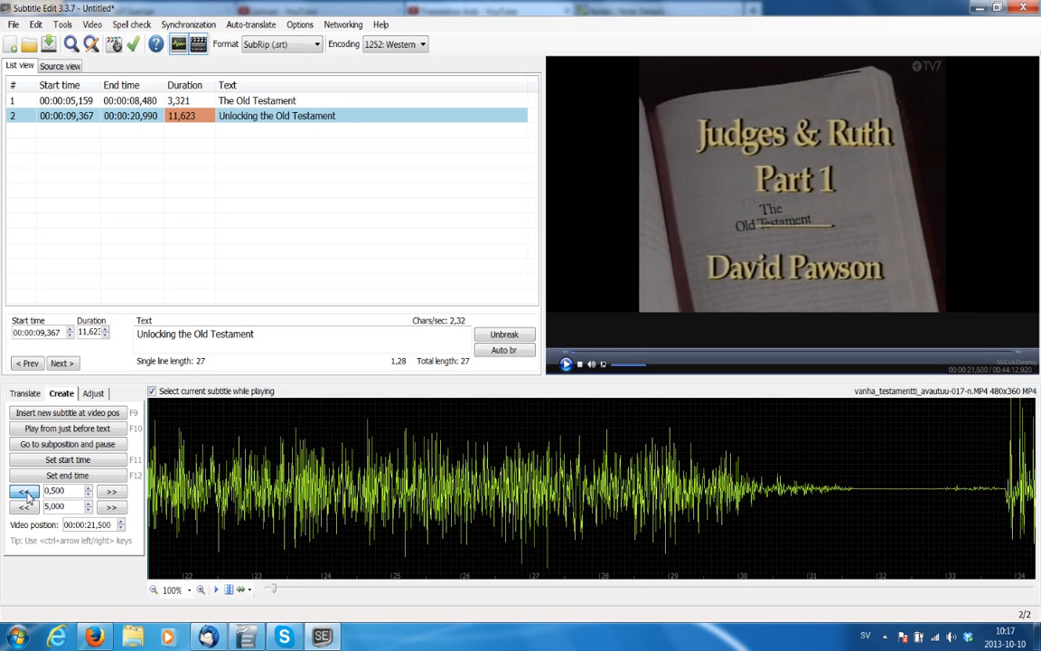
pyautogui.click(26, 493)
pyautogui.click(26, 494)
pyautogui.click(26, 494)
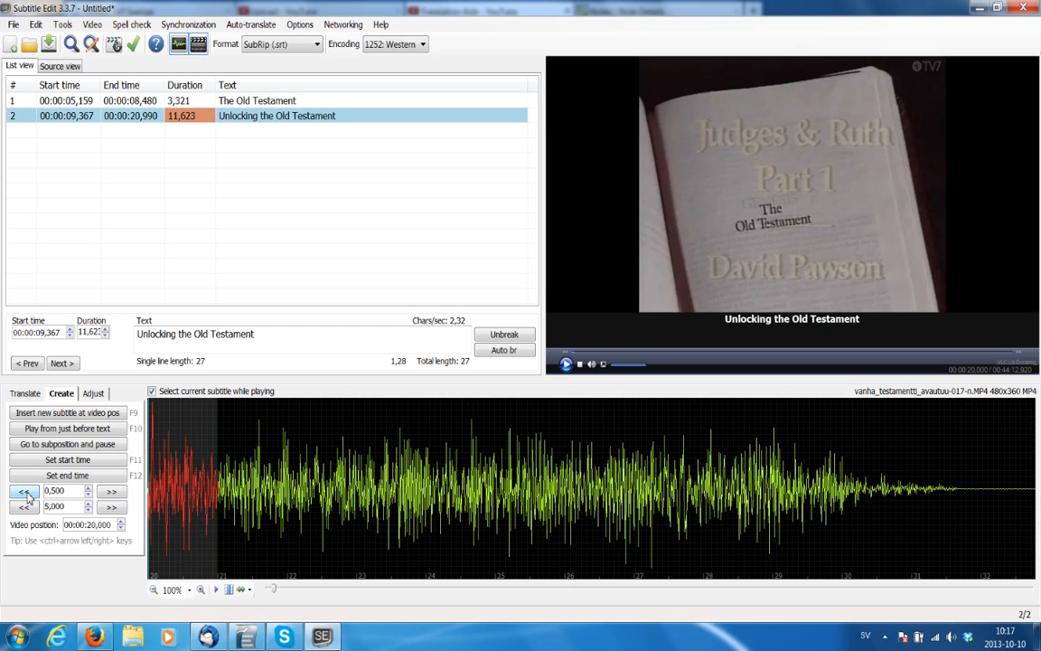
# Check video frames between about 20.4 and 22 seconds on the waveform to find when the "Judges & Ruth" title appears.
pyautogui.click(294, 444)
pyautogui.click(264, 433)
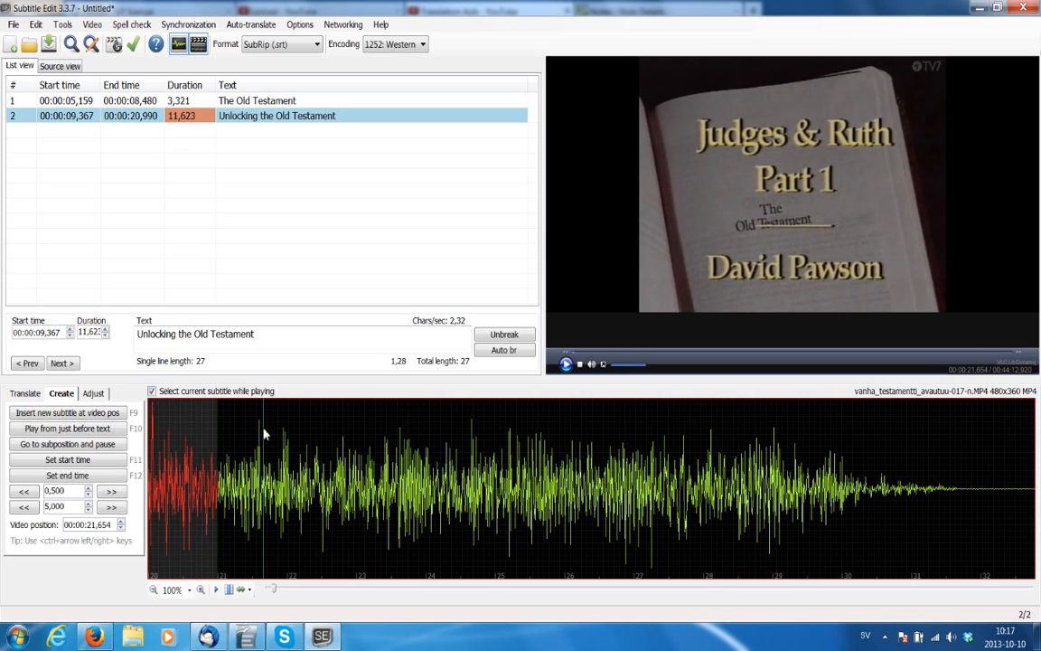
pyautogui.click(240, 430)
pyautogui.click(229, 426)
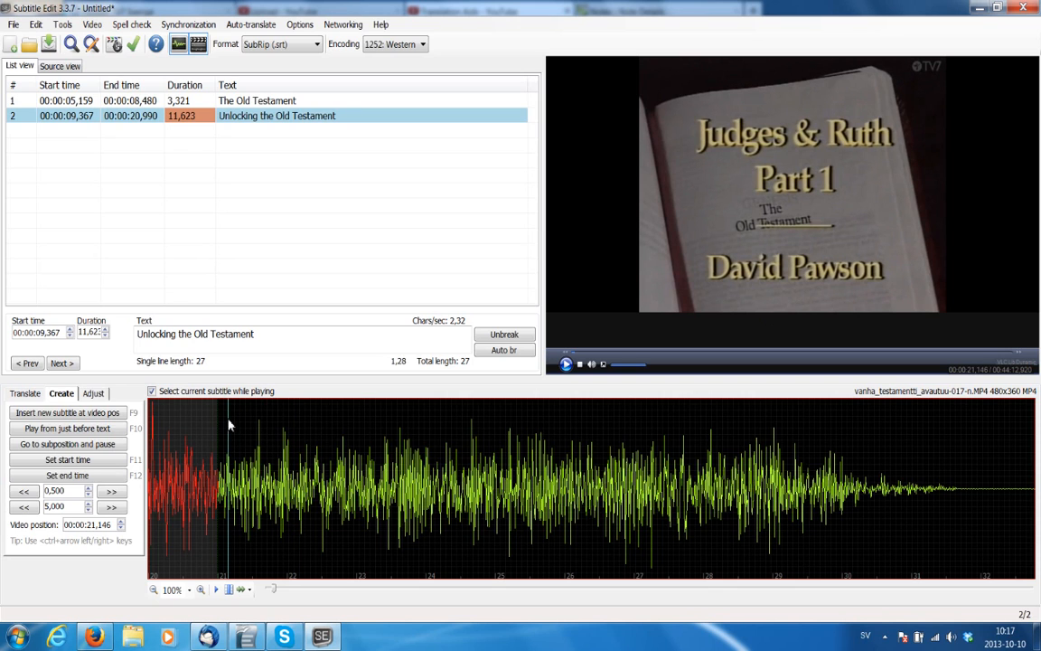
pyautogui.click(222, 420)
pyautogui.click(200, 418)
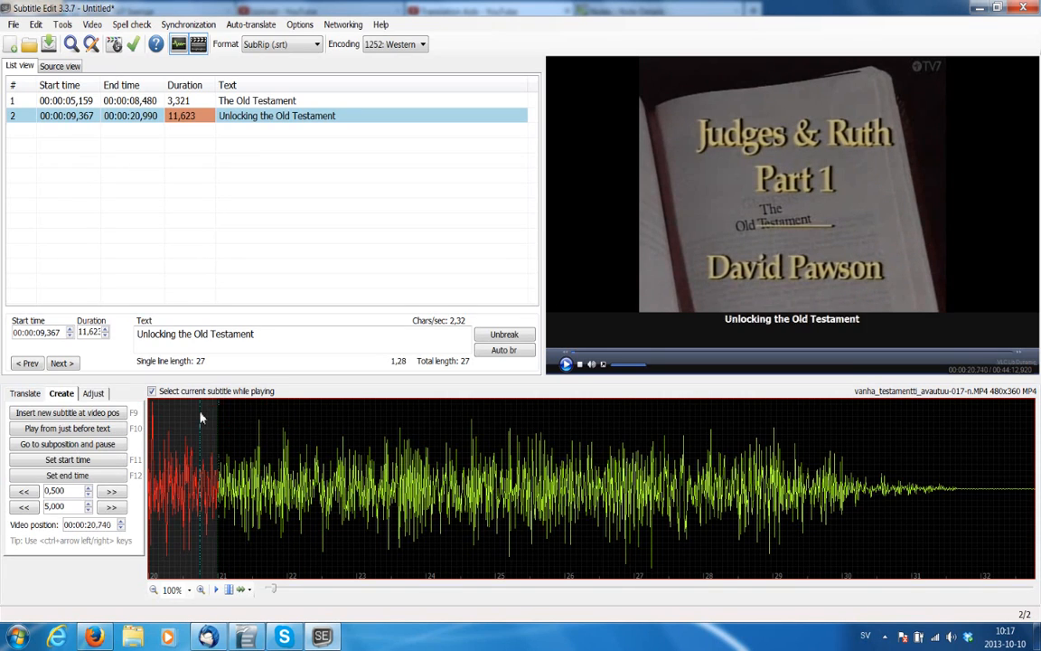
pyautogui.click(174, 418)
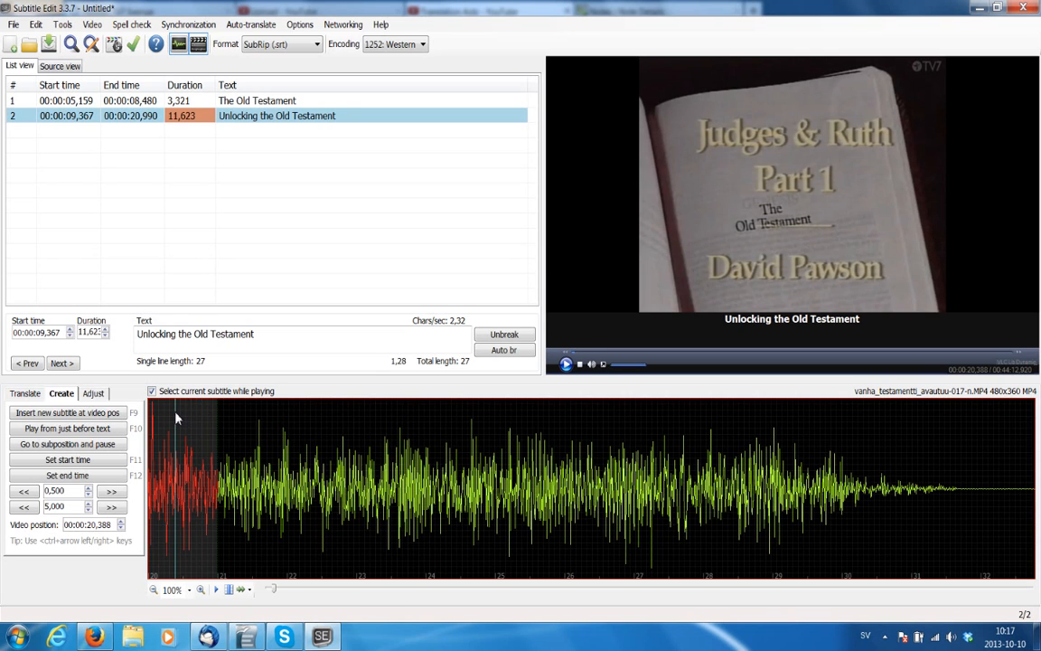
# Locate the "Unlocking The Old Testament" title's fade-out and shorten the second subtitle's end to about 17.35 seconds on the waveform.
pyautogui.click(24, 506)
pyautogui.click(290, 439)
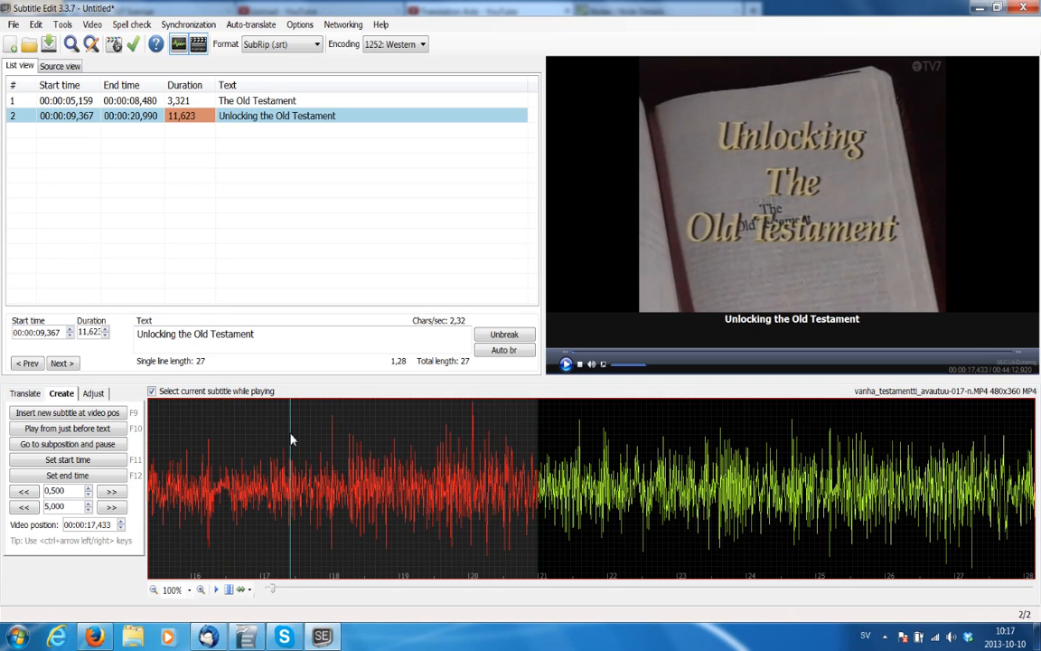
pyautogui.click(266, 417)
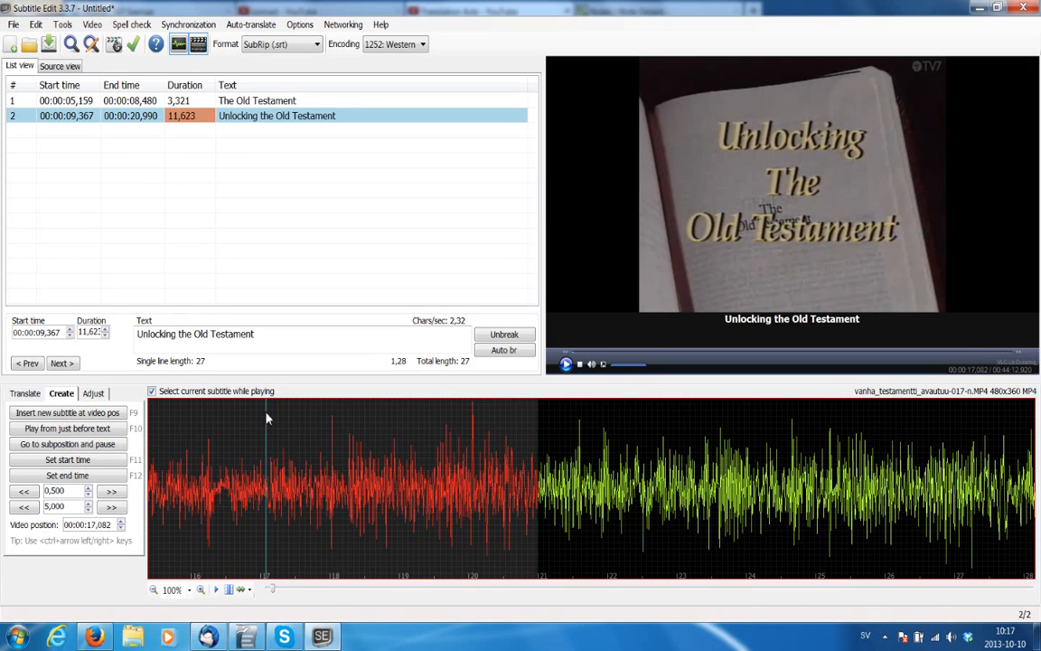
pyautogui.moveTo(539, 441); pyautogui.dragTo(265, 441)
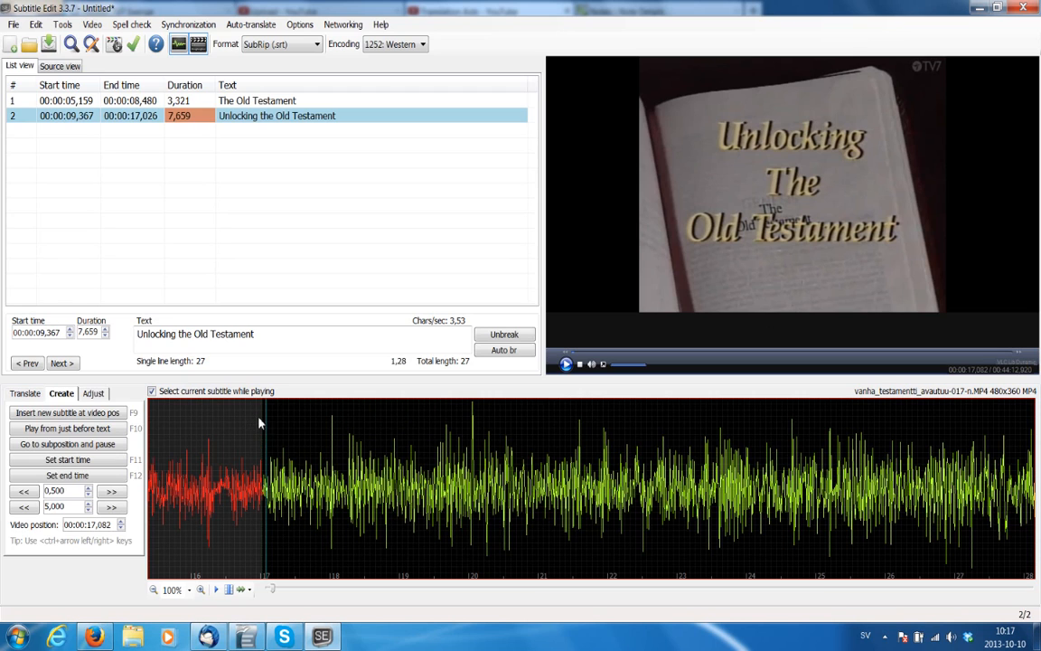
pyautogui.click(254, 422)
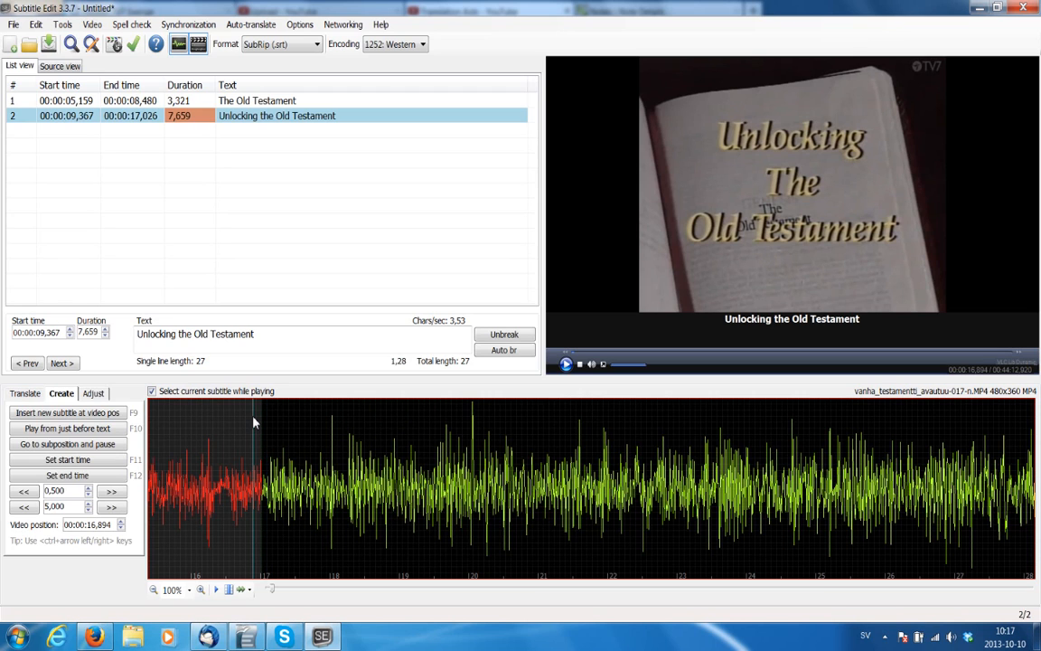
pyautogui.click(272, 420)
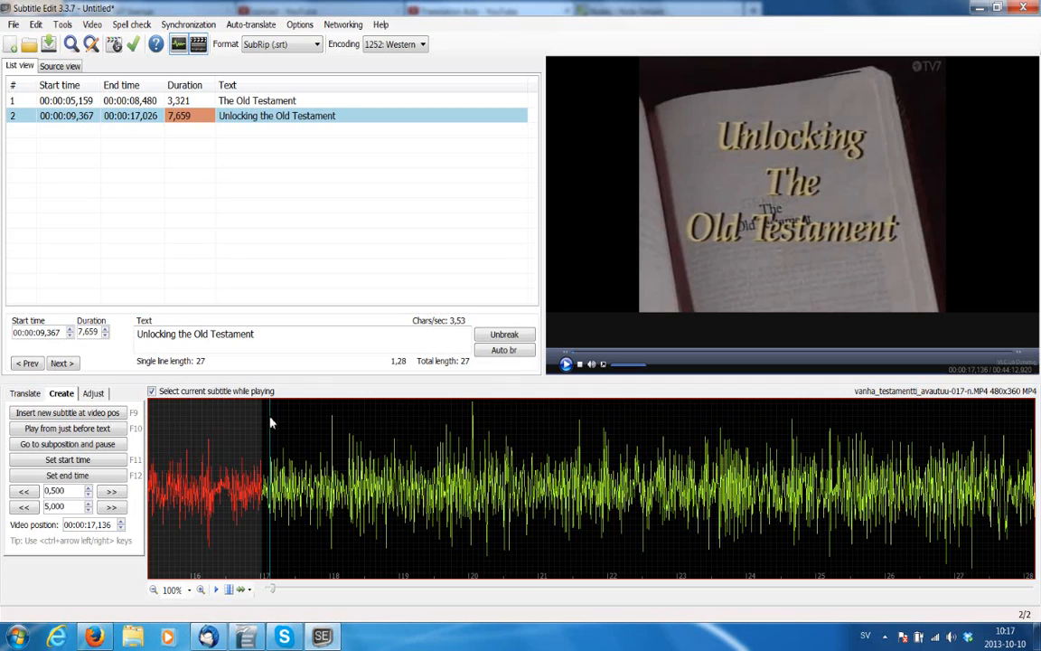
pyautogui.click(289, 422)
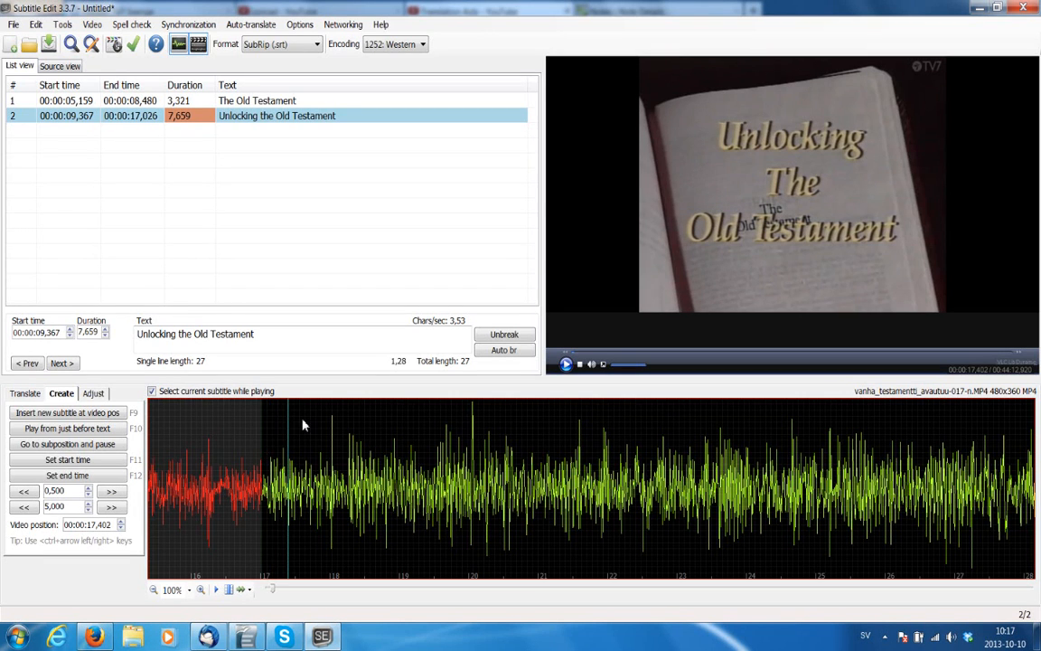
pyautogui.moveTo(264, 458); pyautogui.dragTo(287, 456)
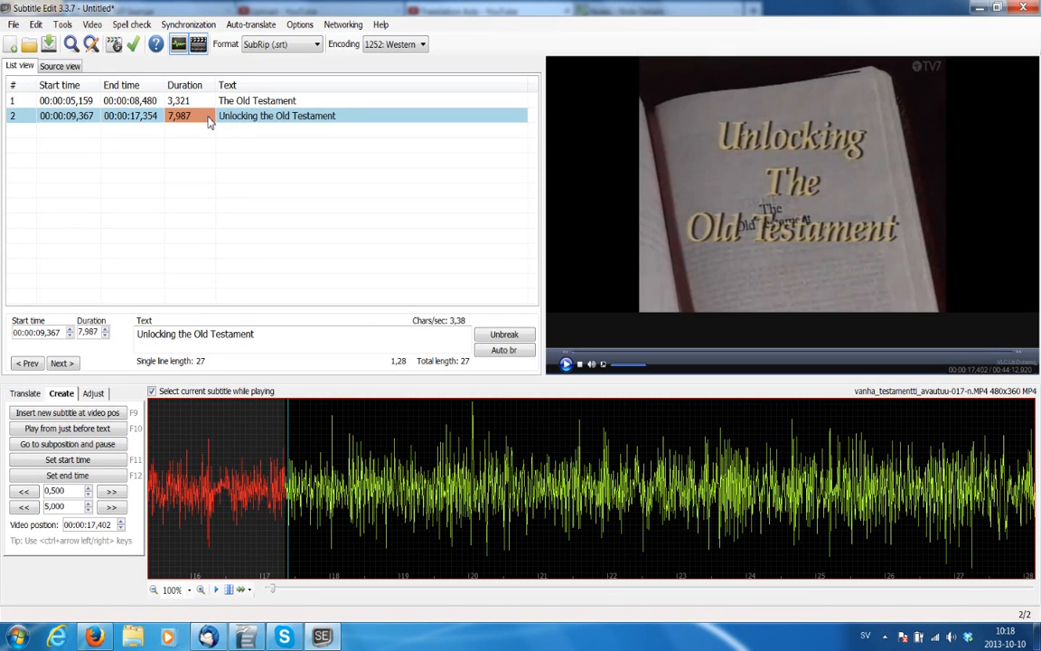
pyautogui.click(246, 126)
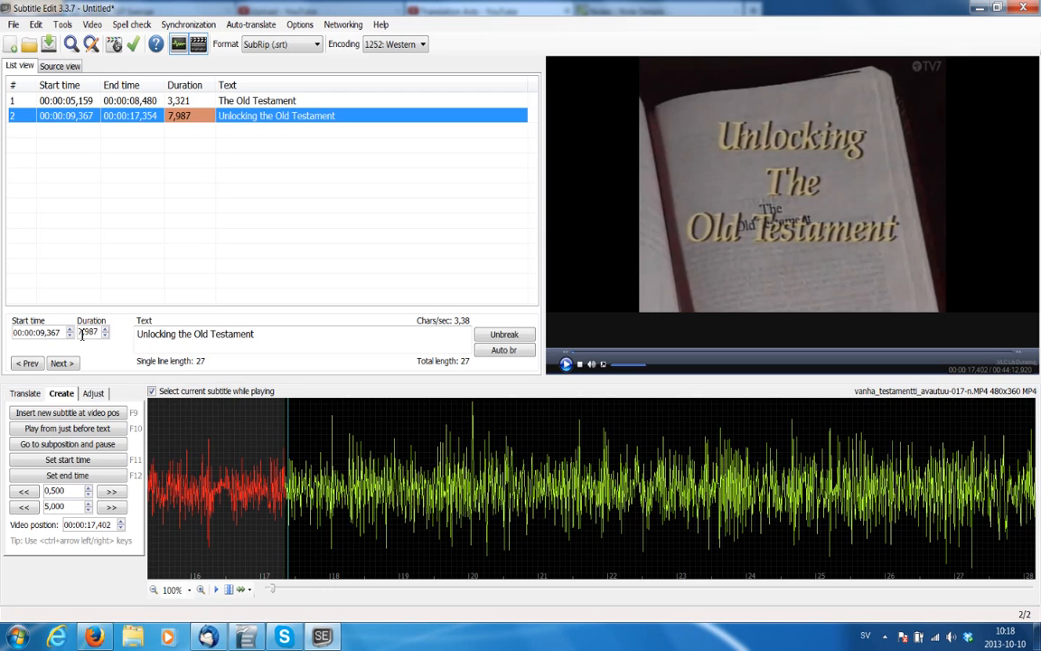
pyautogui.moveTo(256, 334); pyautogui.dragTo(116, 338)
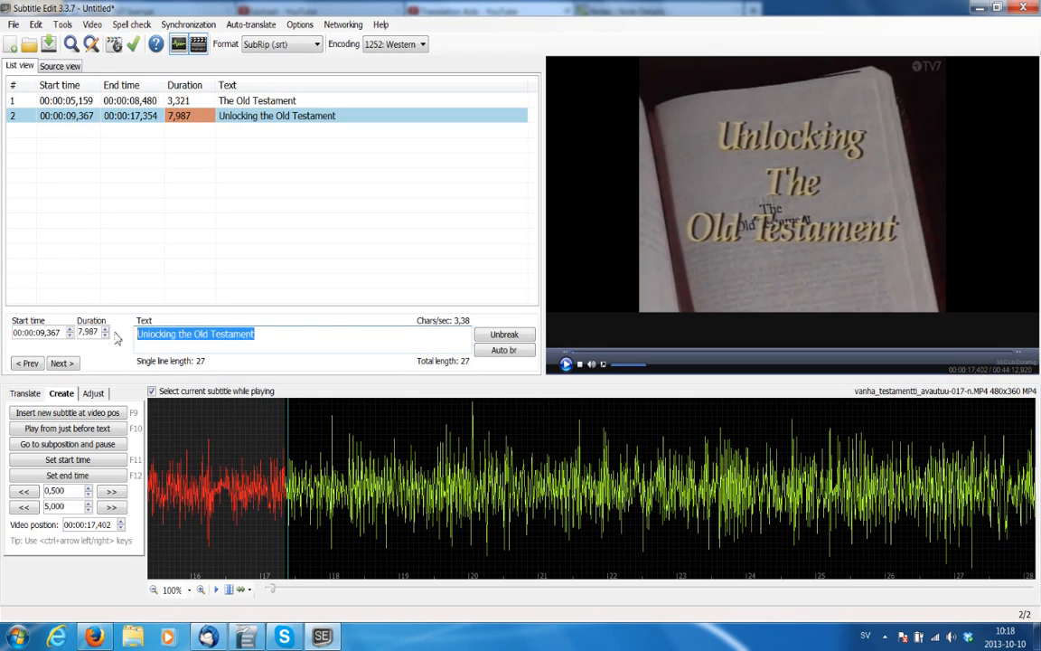
pyautogui.click(309, 334)
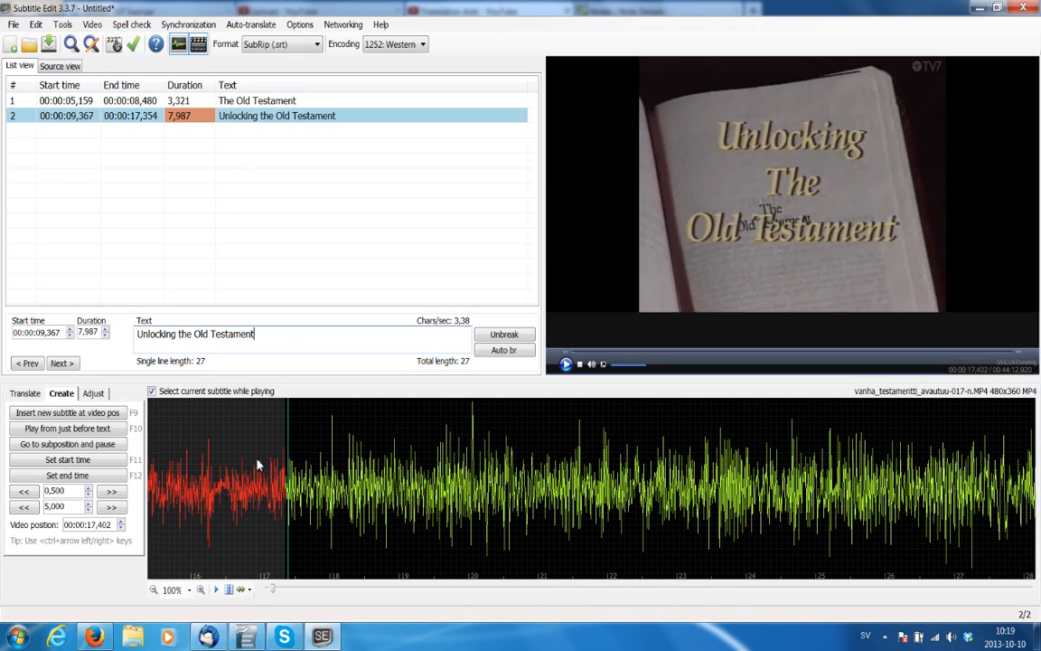
# Try shortening the second subtitle's duration in small increments to 7.087 seconds.
pyautogui.click(106, 336)
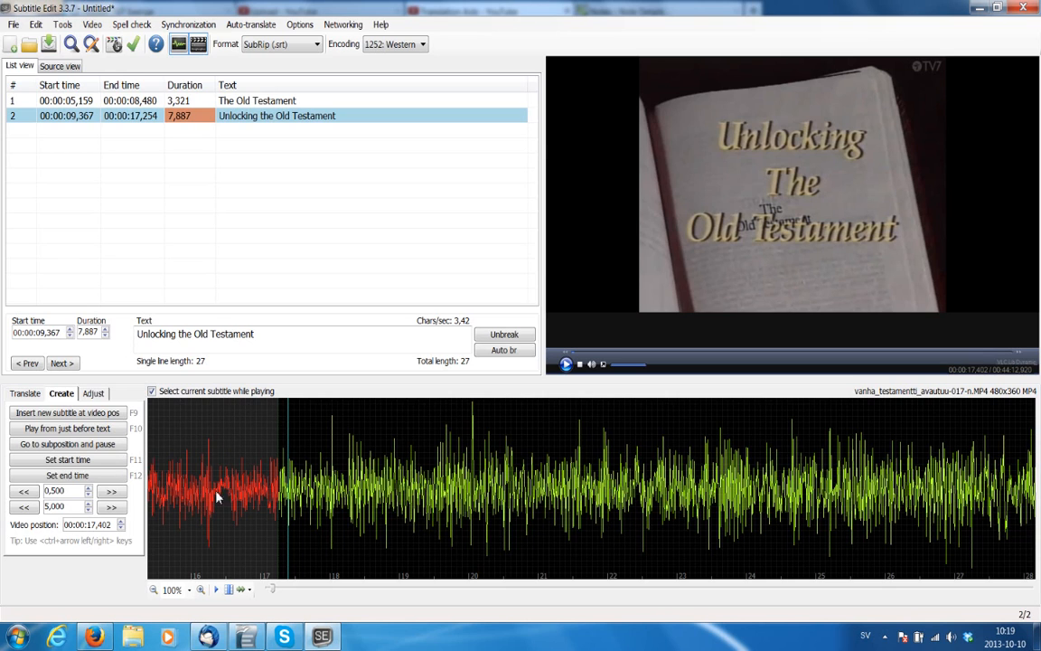
pyautogui.click(105, 335)
pyautogui.click(105, 336)
pyautogui.click(104, 336)
pyautogui.click(105, 336)
pyautogui.click(105, 336)
pyautogui.click(105, 337)
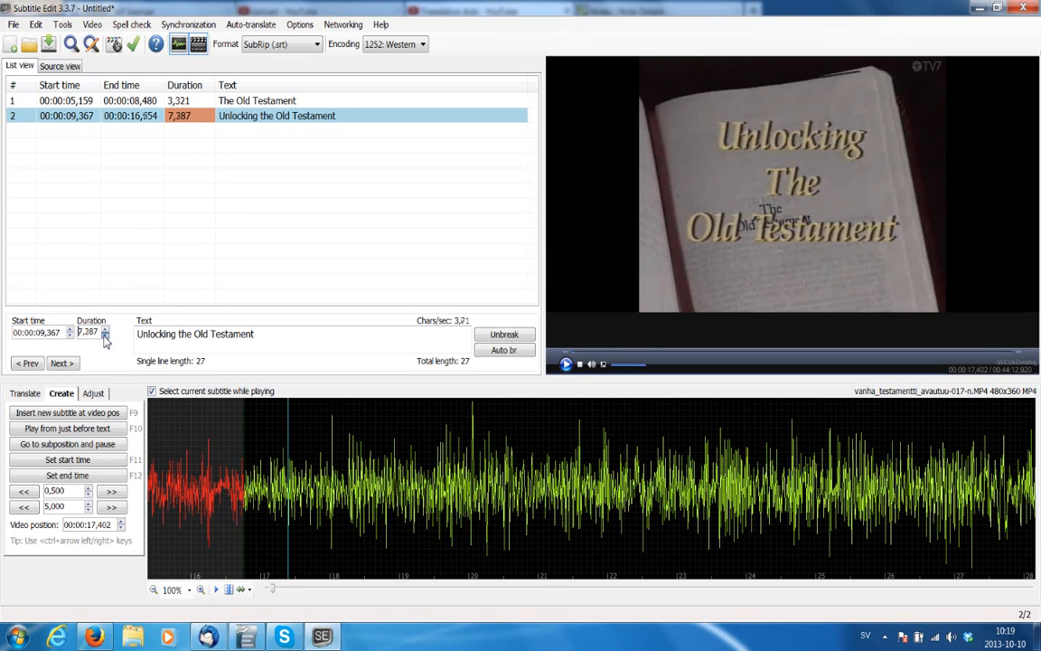
pyautogui.click(105, 337)
pyautogui.click(105, 336)
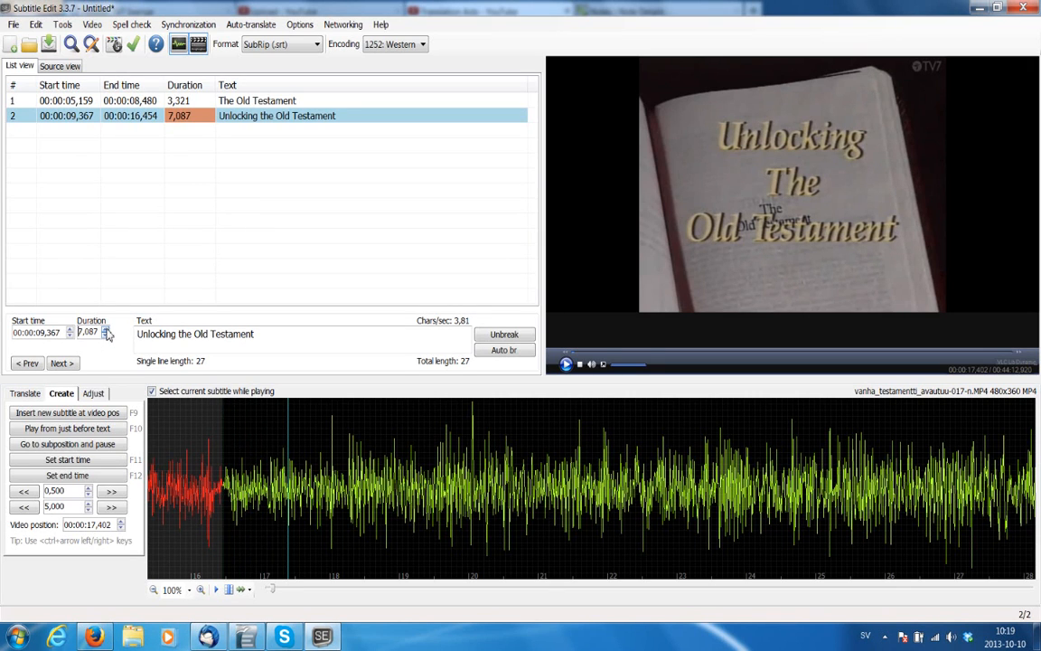
# Raise the second subtitle's duration back up in small increments to 7.987 seconds.
pyautogui.click(105, 331)
pyautogui.click(105, 330)
pyautogui.click(105, 331)
pyautogui.click(106, 331)
pyautogui.click(106, 330)
pyautogui.click(106, 331)
pyautogui.click(105, 331)
pyautogui.click(106, 331)
pyautogui.click(106, 331)
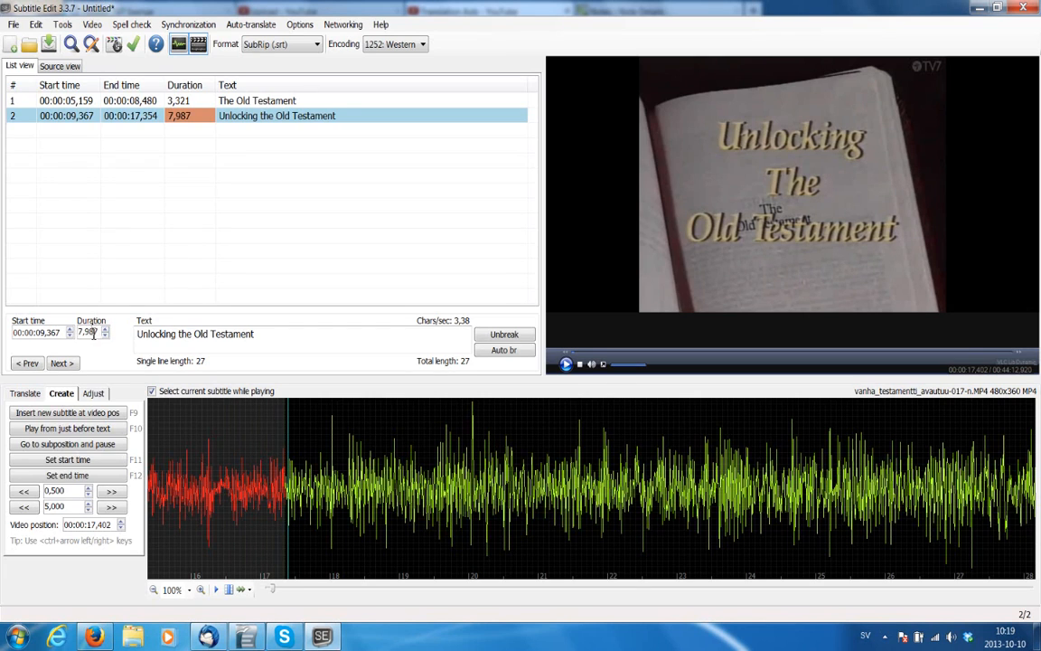
# Set the second subtitle's duration to exactly 8 seconds.
pyautogui.moveTo(91, 333); pyautogui.dragTo(78, 332)
pyautogui.write('8')
pyautogui.press('Return')
# Play the video on to about 20.63 seconds, pause, and insert a new subtitle at that position.
pyautogui.click(565, 364)
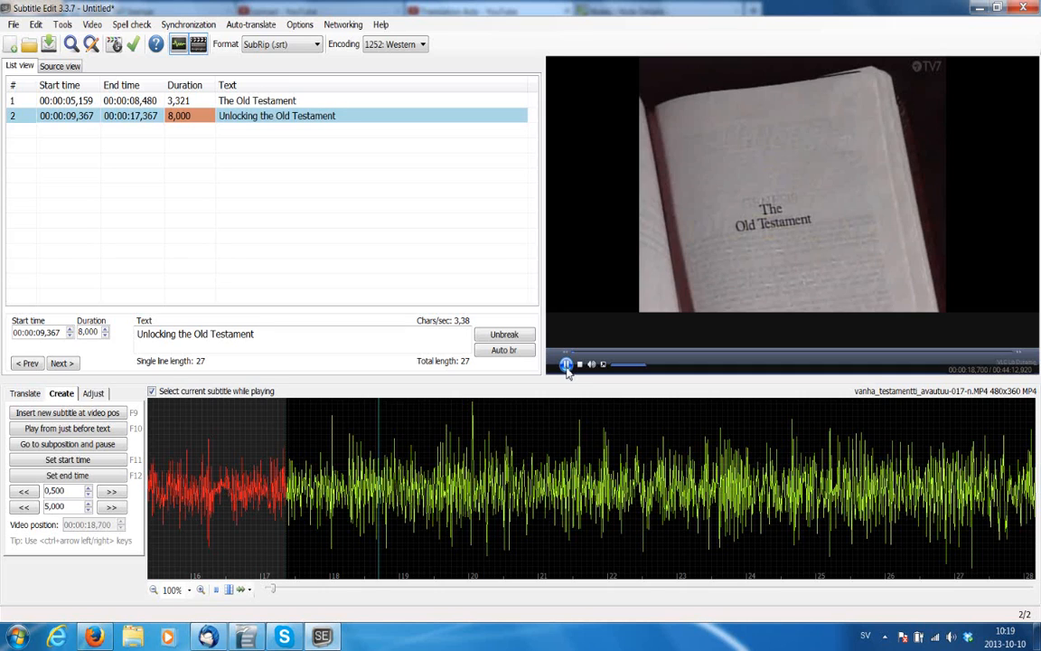
pyautogui.click(566, 364)
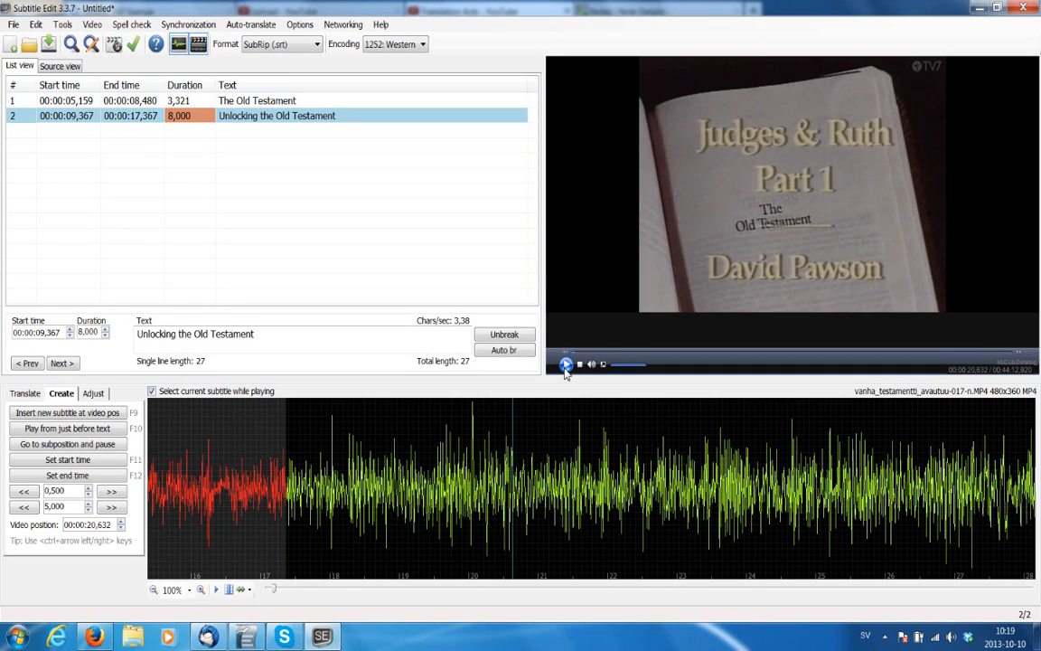
pyautogui.click(85, 414)
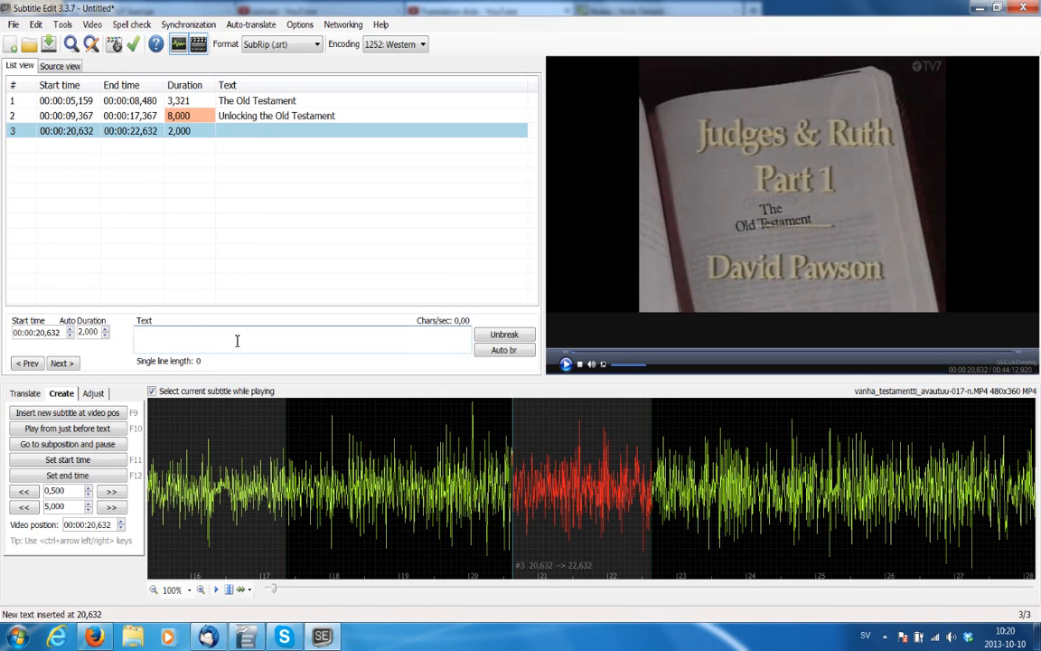
# Enter "Judges & Ruth Part 1- David Pawson" as the third subtitle's text and apply automatic line breaking.
pyautogui.write('Judges')
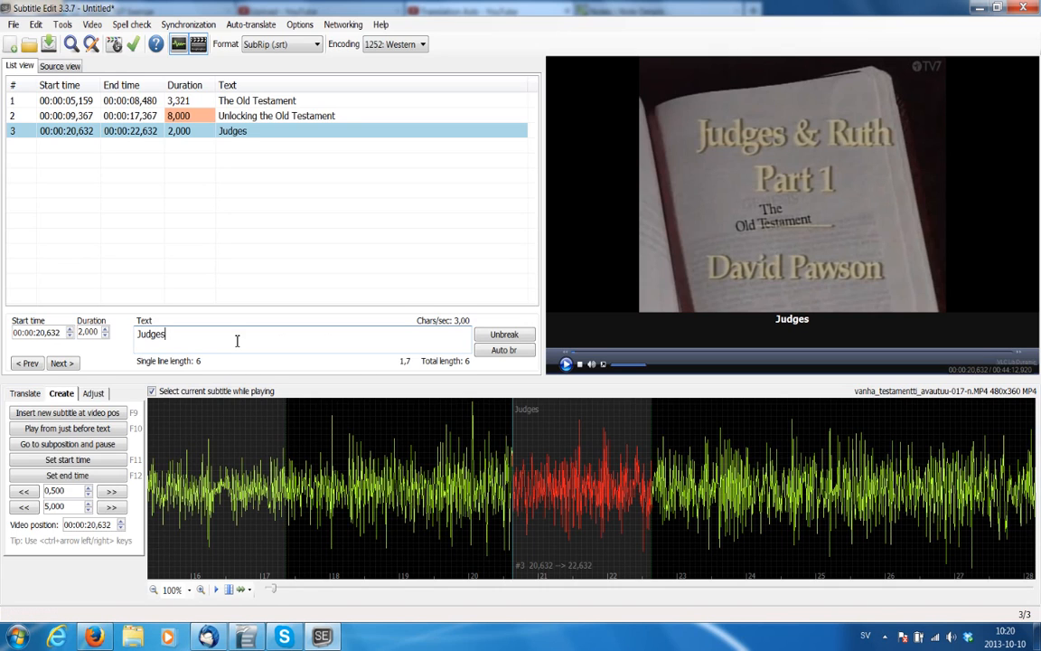
pyautogui.write(' & Ruth Part 1')
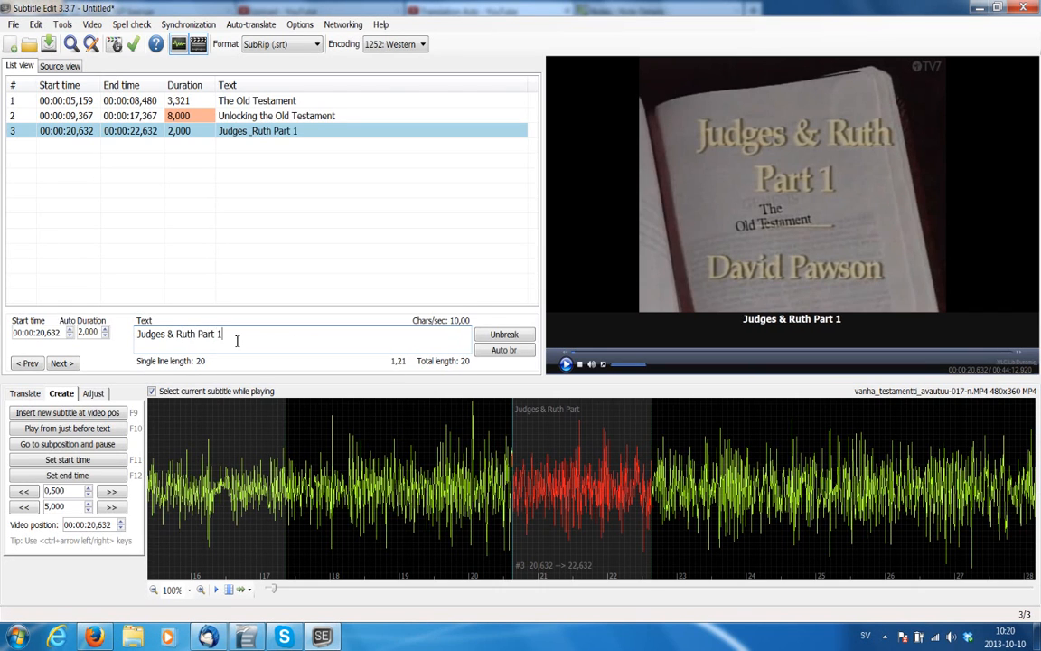
pyautogui.write(' Davi')
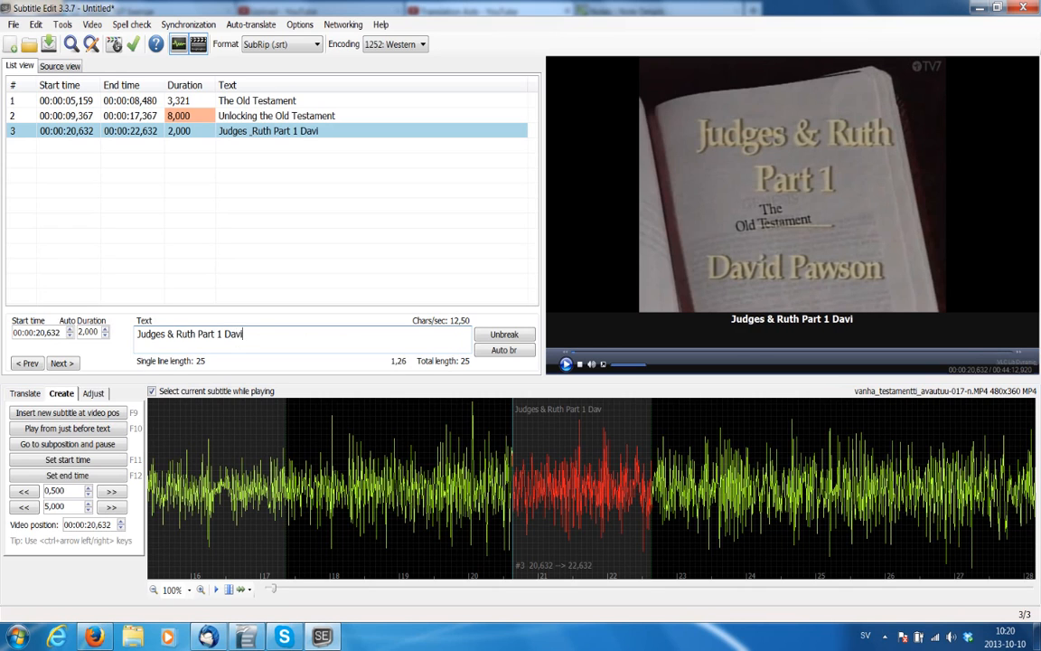
pyautogui.write('d Pawson')
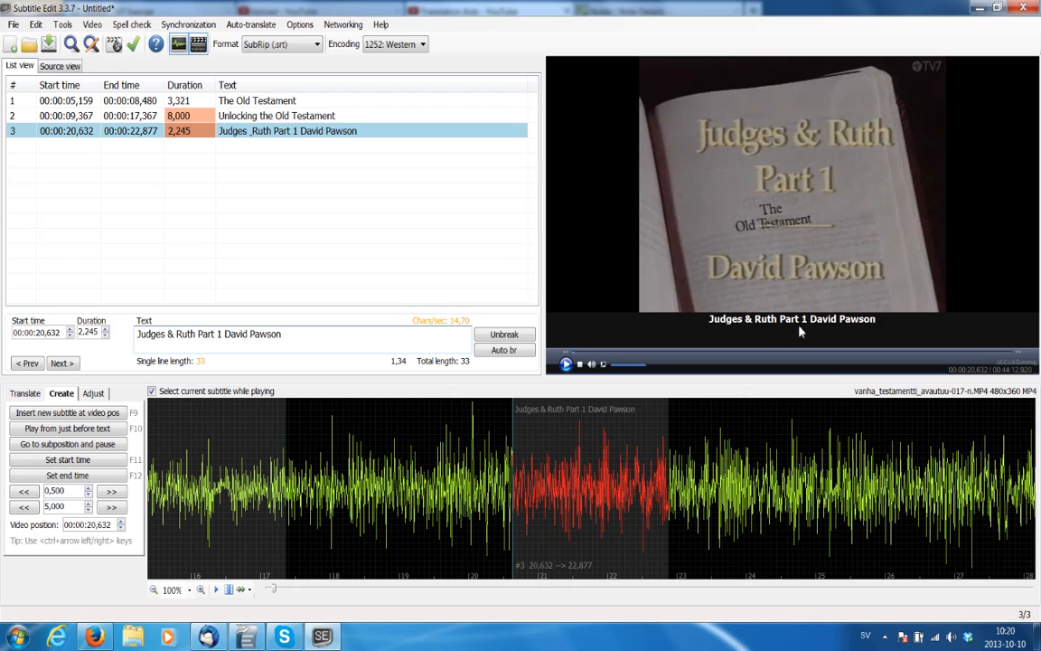
pyautogui.click(225, 334)
pyautogui.press('BackSpace')
pyautogui.write('-')
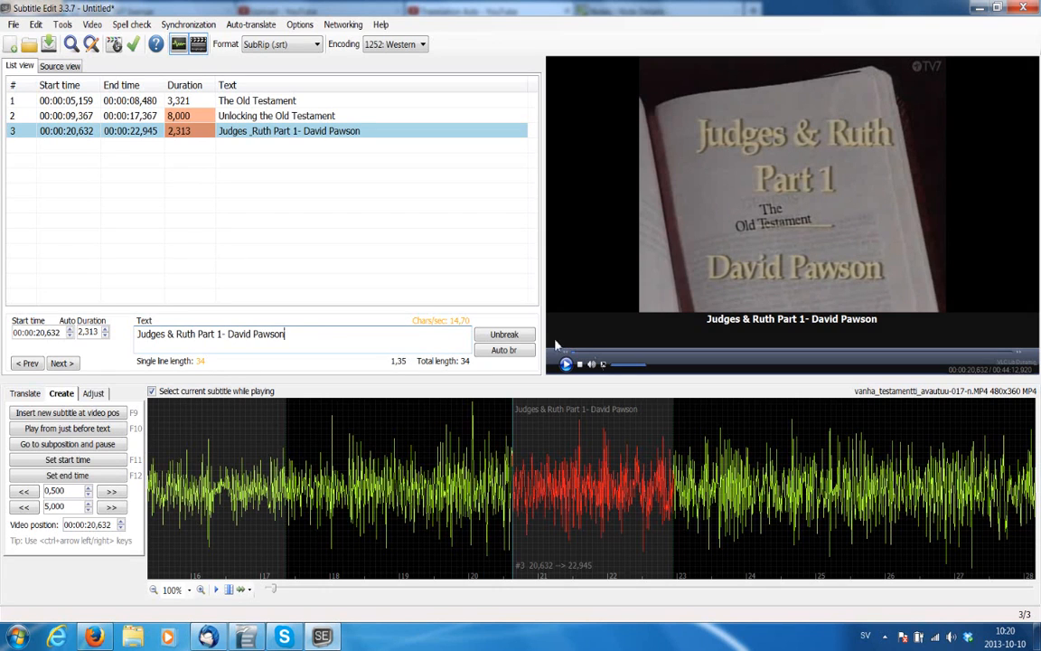
pyautogui.click(508, 352)
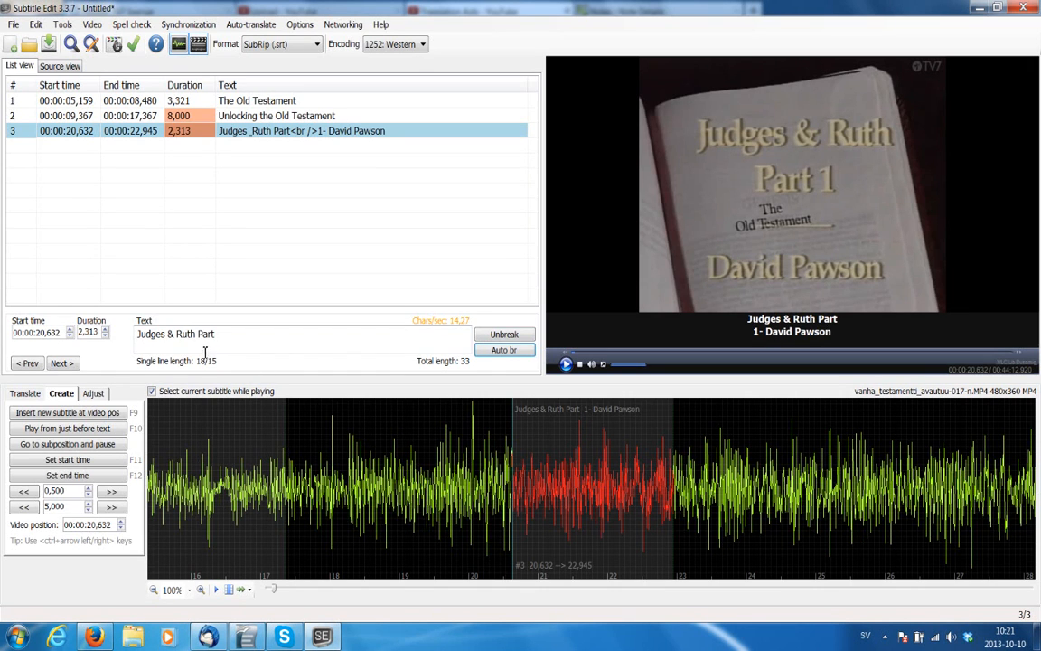
# Correct the third subtitle's line break so it reads "Judges & Ruth Part 1" above "David Pawson", without the hyphen.
pyautogui.click(237, 334)
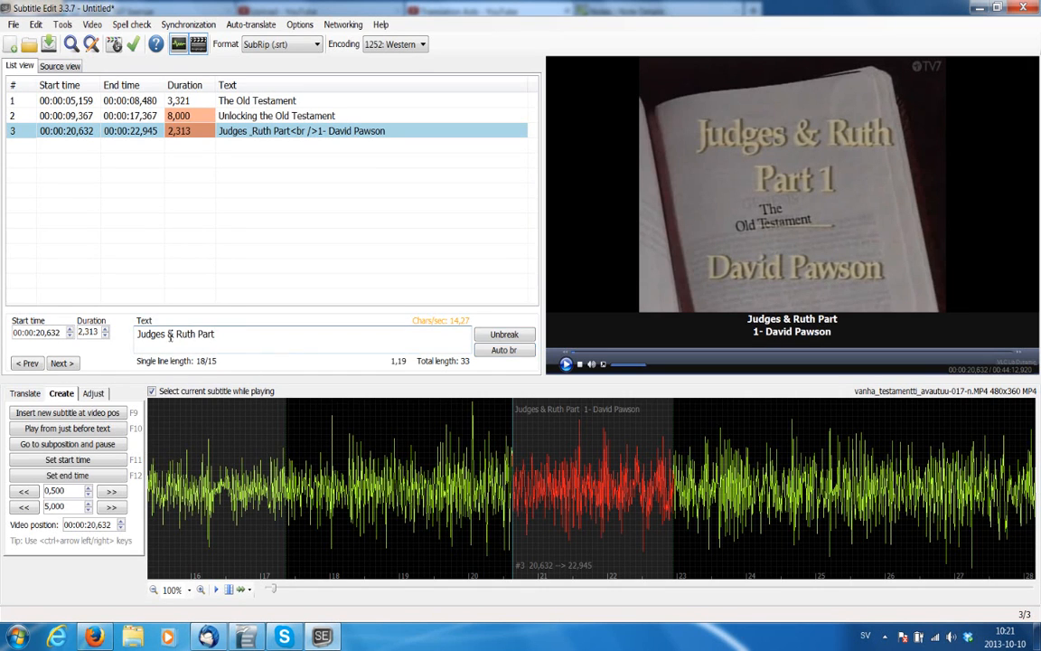
pyautogui.moveTo(229, 335); pyautogui.dragTo(180, 334)
pyautogui.click(227, 334)
pyautogui.moveTo(227, 334); pyautogui.dragTo(226, 361)
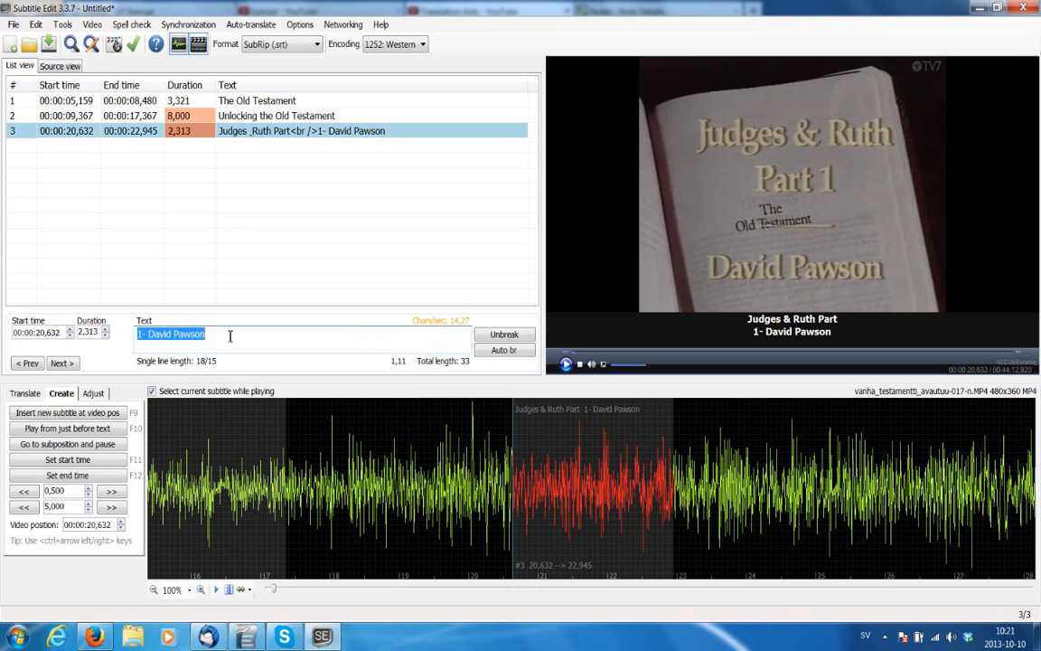
pyautogui.click(230, 337)
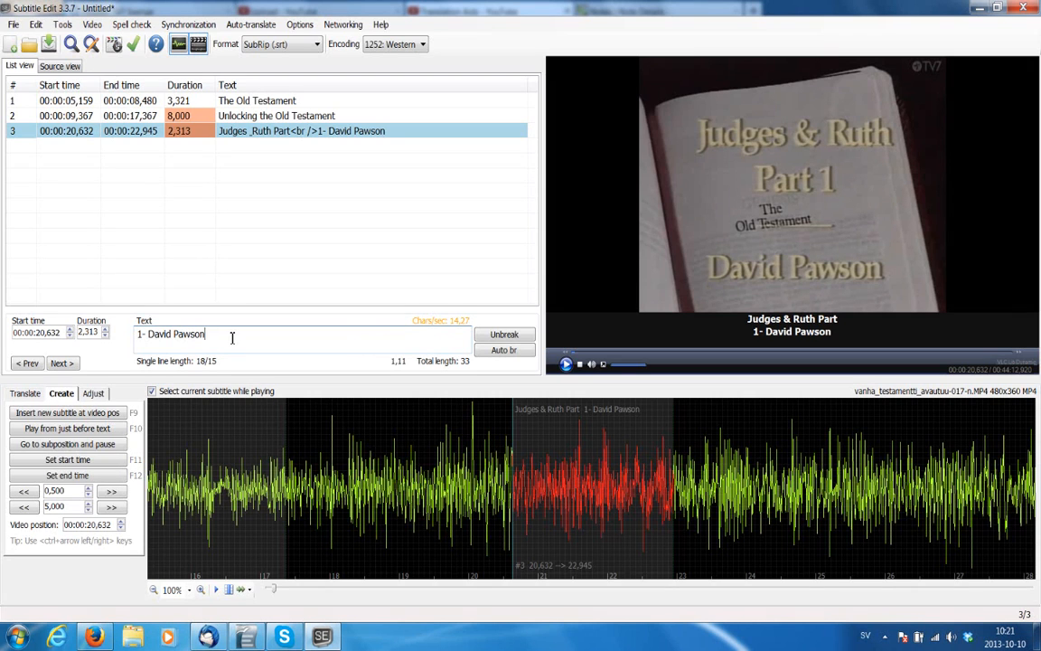
pyautogui.press('Left')
pyautogui.press('Left')
pyautogui.press('Left')
pyautogui.press('Left')
pyautogui.press('Left')
pyautogui.press('Left')
pyautogui.press('Left')
pyautogui.press('Left')
pyautogui.press('BackSpace')
pyautogui.press('BackSpace')
pyautogui.press('BackSpace')
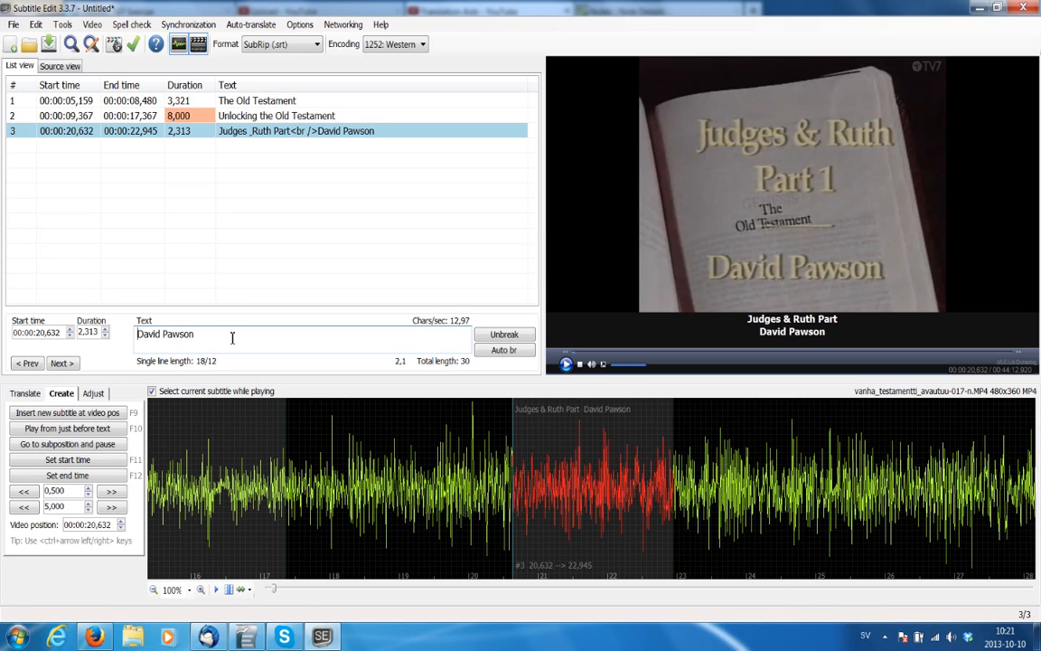
pyautogui.press('Up')
pyautogui.press('End')
pyautogui.write('1')
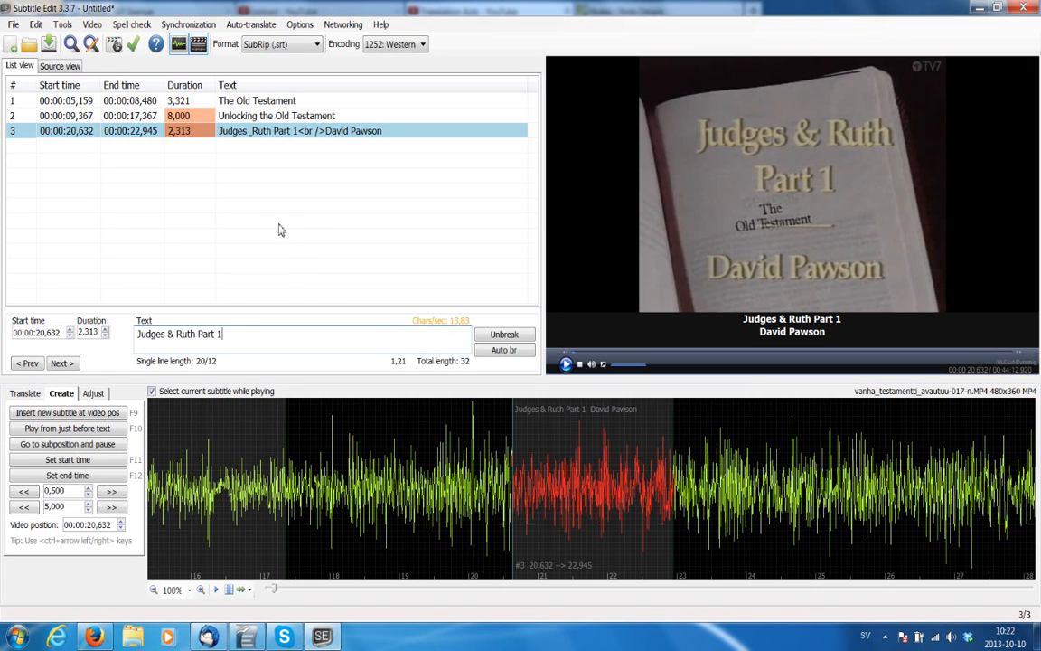
# Play the video on to about 30.81 seconds, pause, and lengthen the third subtitle's duration to 10.213 seconds.
pyautogui.click(565, 364)
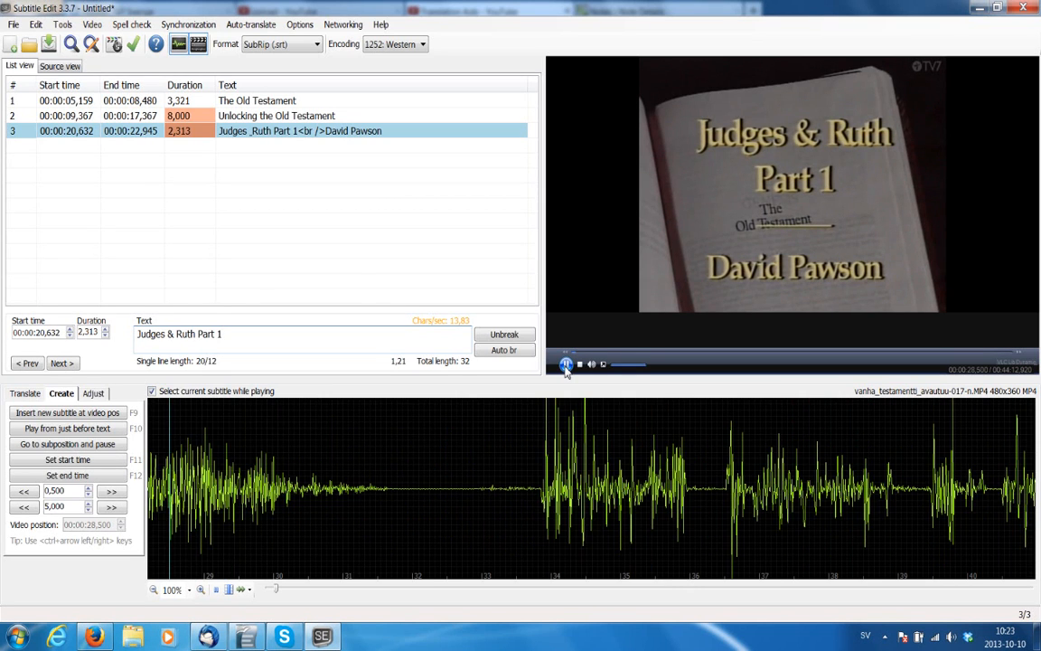
pyautogui.click(565, 365)
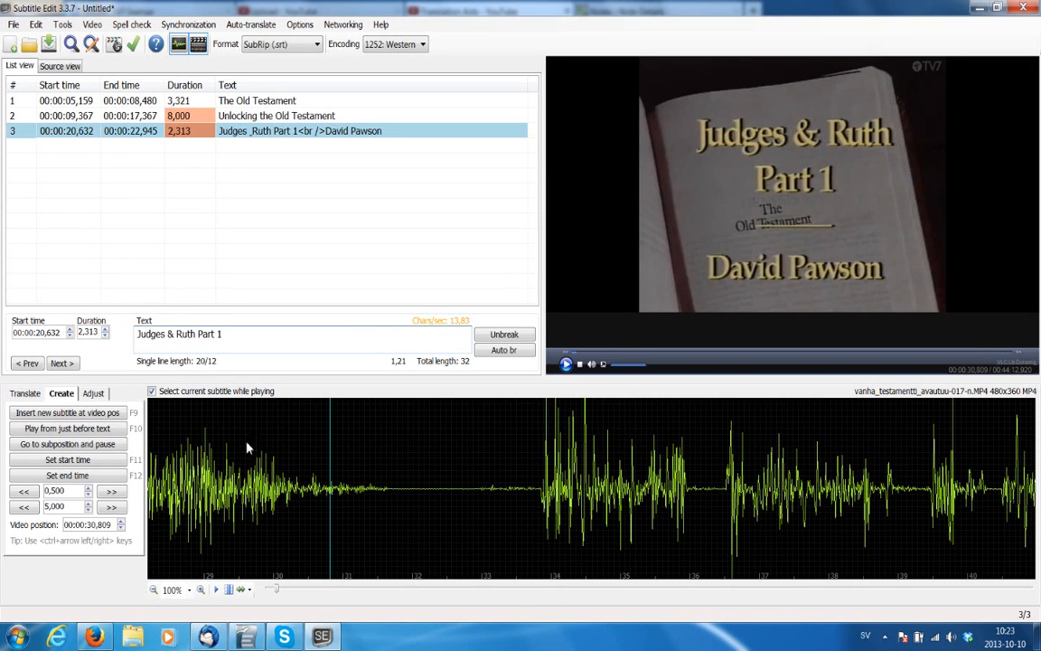
pyautogui.click(106, 330)
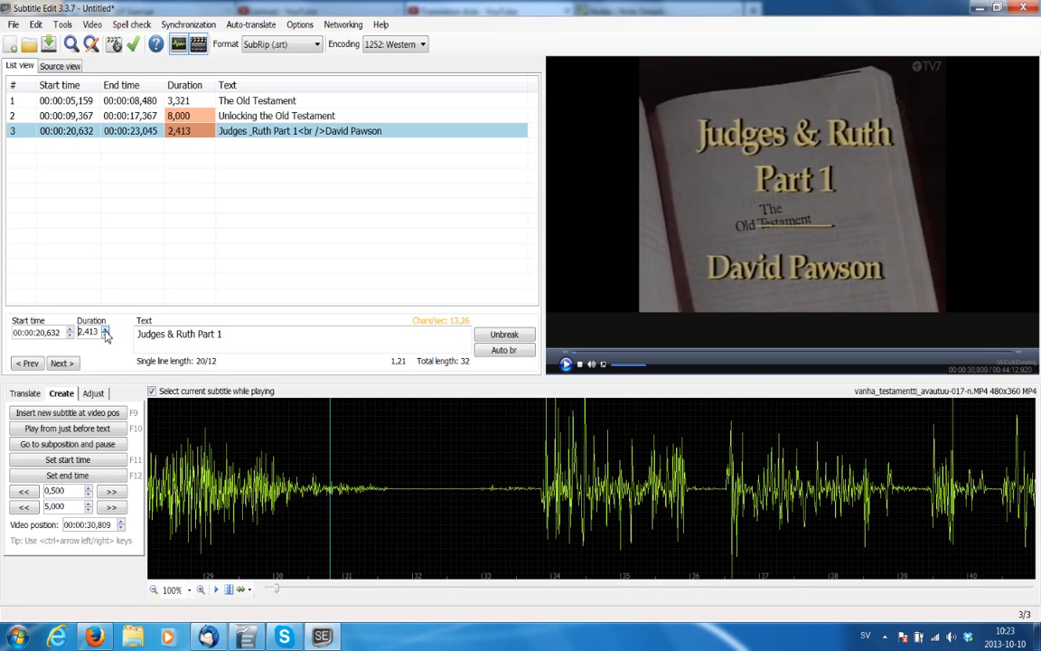
pyautogui.click(105, 330)
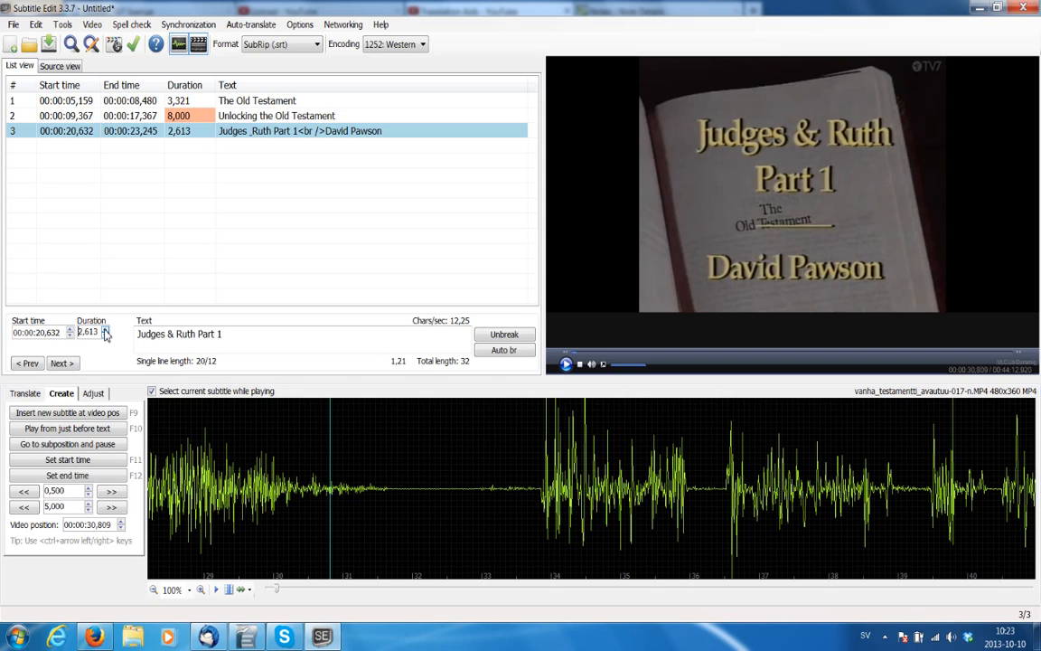
pyautogui.click(106, 331)
pyautogui.click(106, 331)
pyautogui.click(106, 331)
pyautogui.click(106, 331)
pyautogui.click(106, 331)
pyautogui.click(105, 331)
pyautogui.click(105, 330)
pyautogui.click(106, 330)
pyautogui.click(106, 331)
pyautogui.click(106, 330)
pyautogui.click(105, 331)
pyautogui.click(106, 331)
pyautogui.click(106, 331)
pyautogui.click(106, 331)
pyautogui.click(106, 331)
pyautogui.click(106, 331)
pyautogui.moveTo(106, 330); pyautogui.dragTo(105, 330)
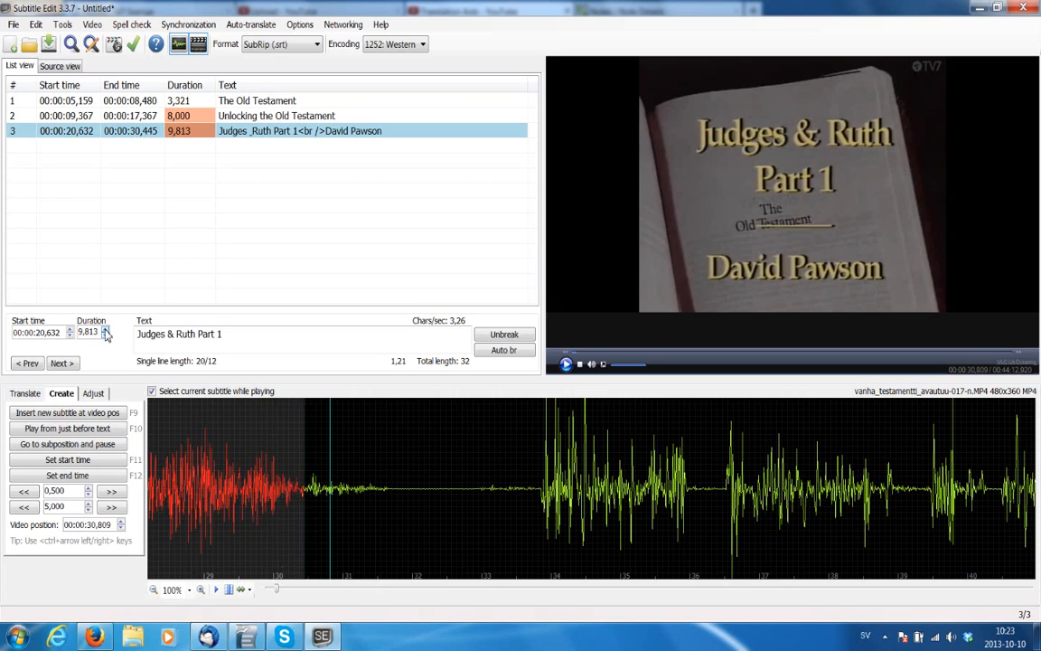
pyautogui.click(106, 331)
pyautogui.click(105, 331)
pyautogui.click(106, 331)
pyautogui.click(106, 330)
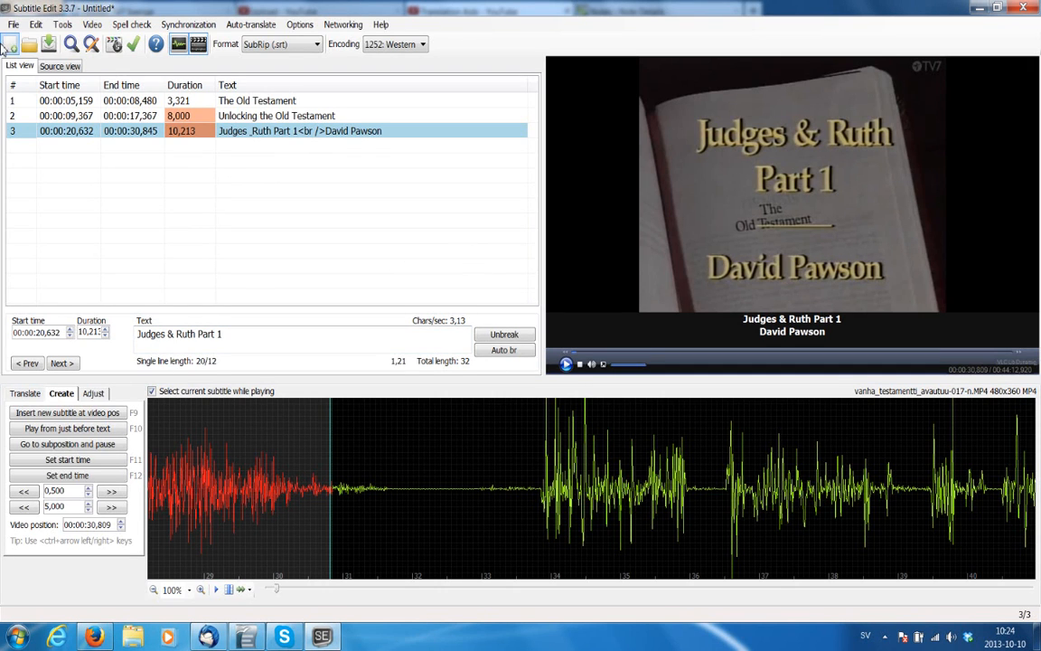
# Try to save the untitled subtitle file under its current name.
pyautogui.click(11, 25)
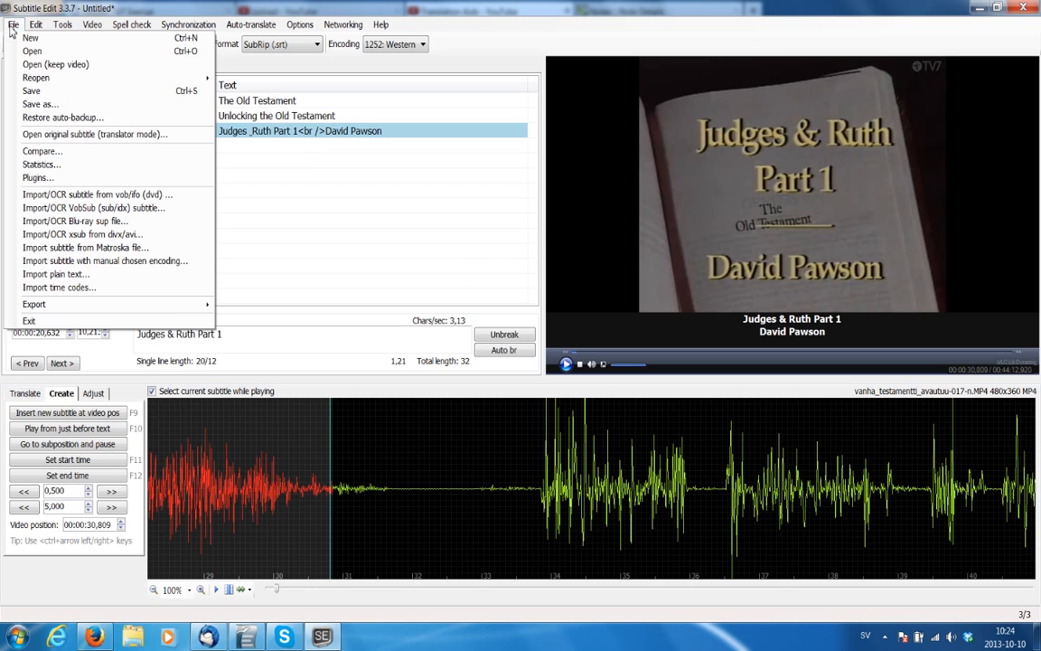
pyautogui.click(30, 92)
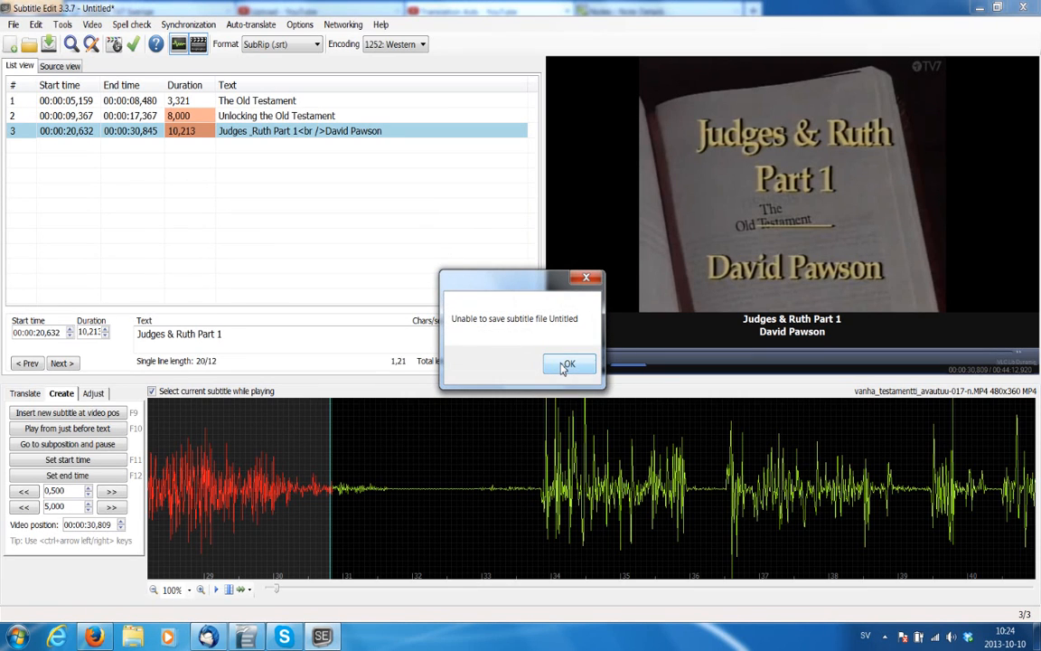
pyautogui.click(566, 365)
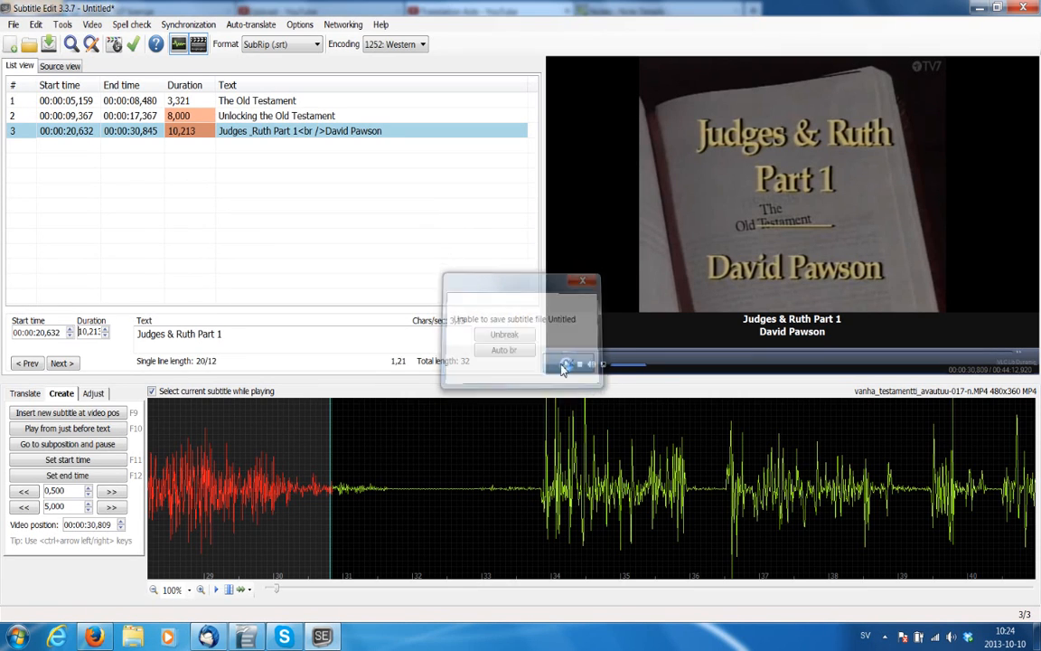
# Save the subtitles in the Videos library as a SubRip file named "vanha_testamentti_avautuu-017-n-se".
pyautogui.click(13, 24)
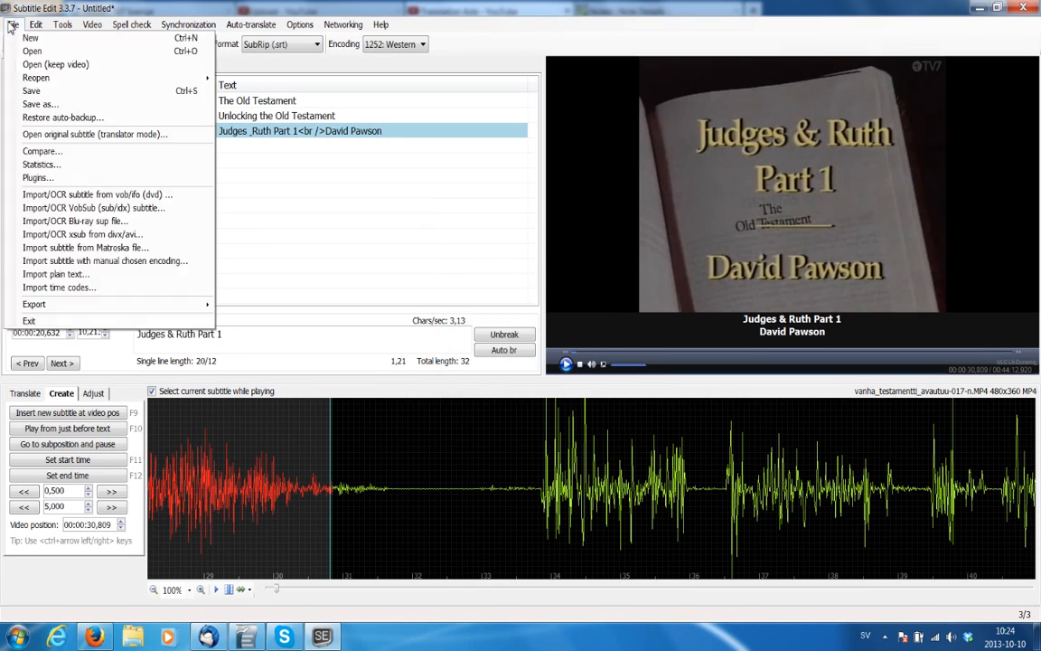
pyautogui.click(36, 103)
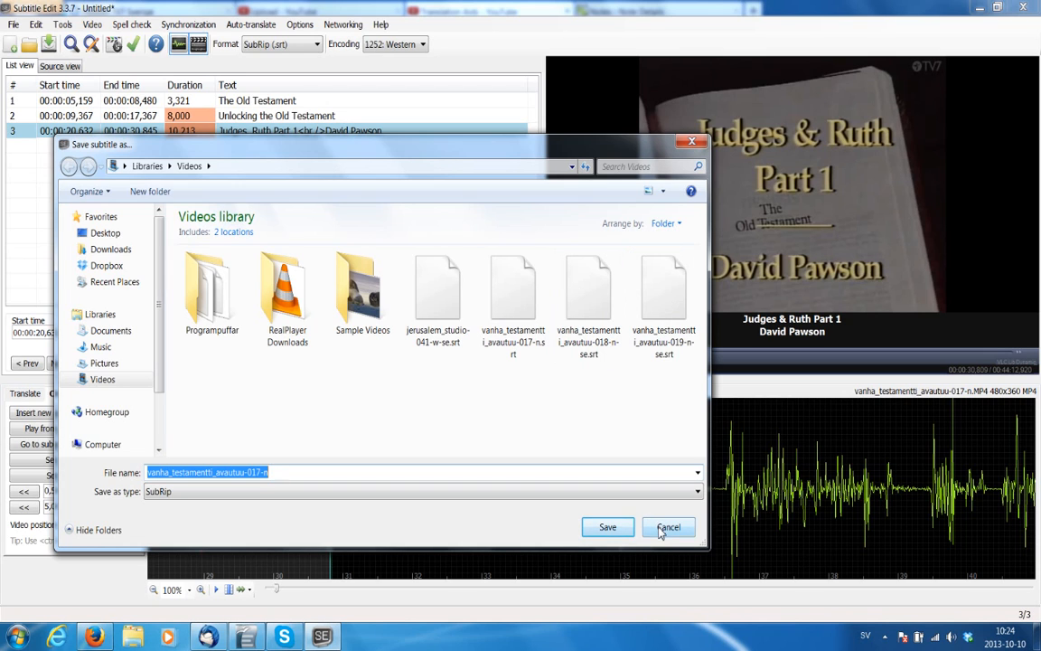
pyautogui.click(506, 303)
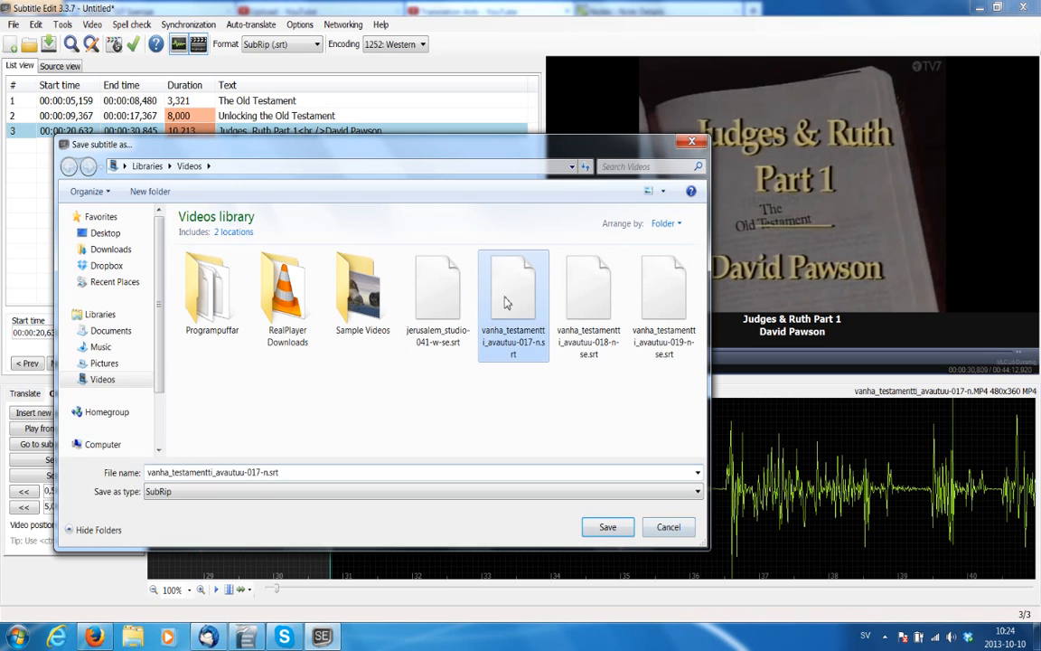
pyautogui.click(295, 472)
pyautogui.click(294, 473)
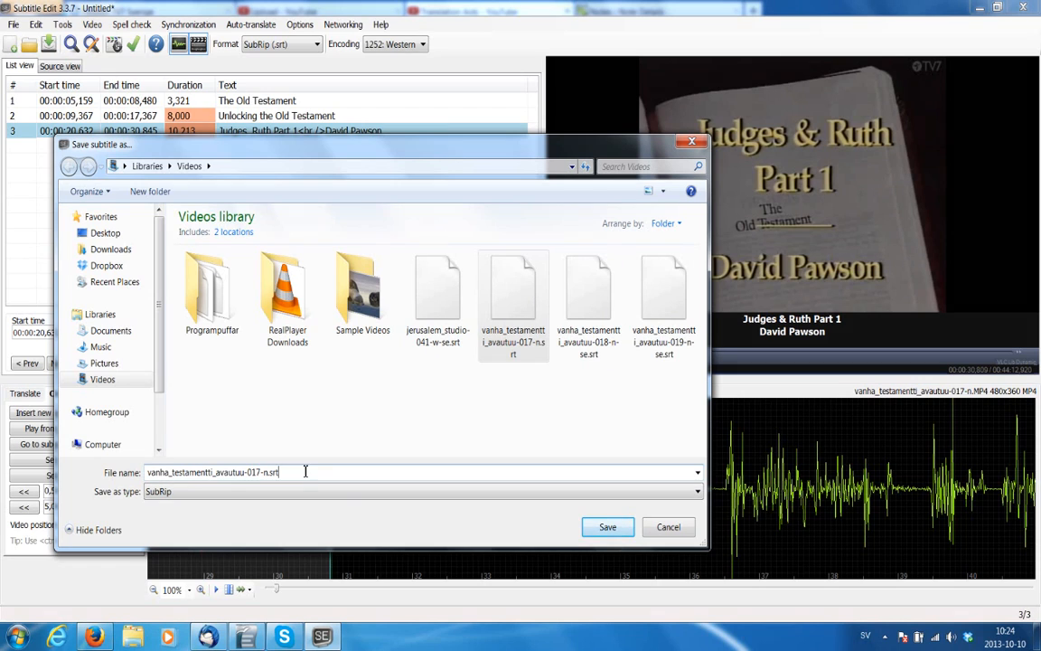
pyautogui.moveTo(280, 472); pyautogui.dragTo(267, 474)
pyautogui.press('BackSpace')
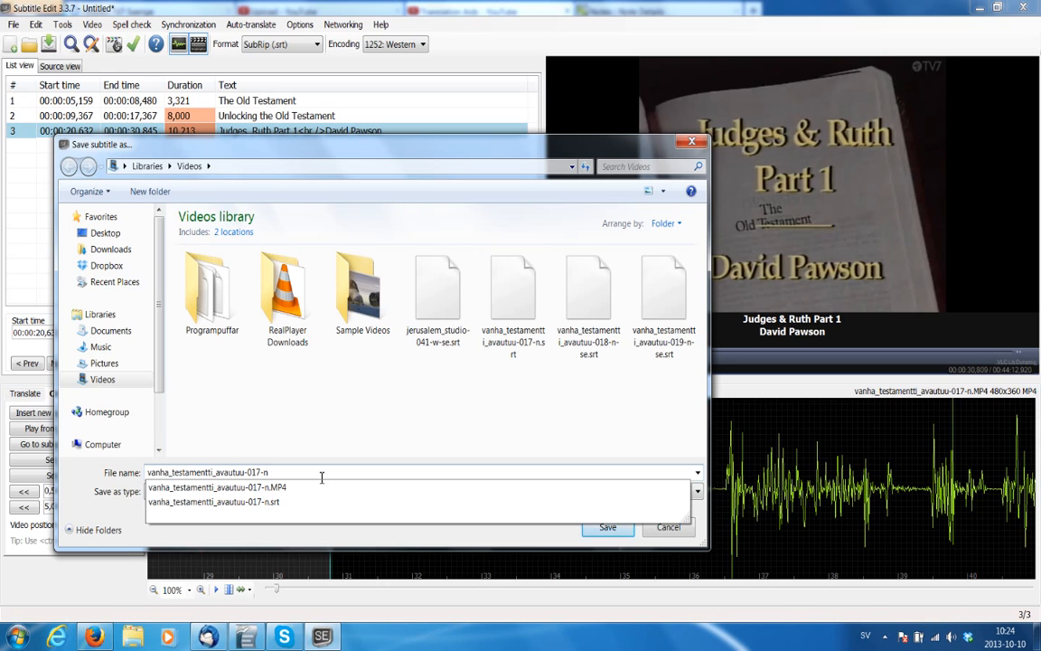
pyautogui.write('-se')
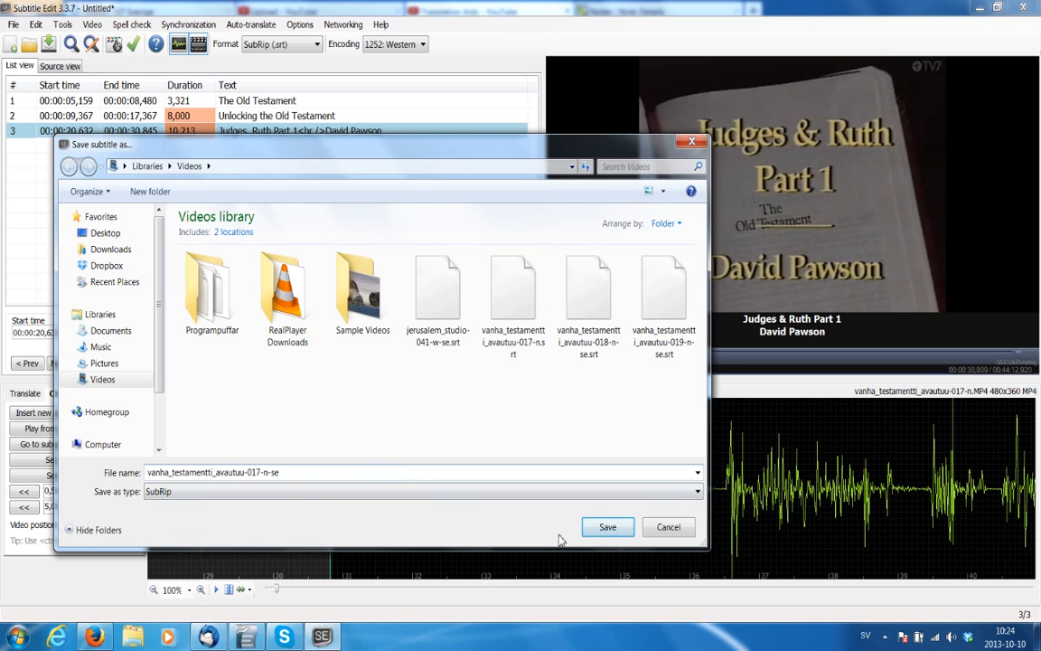
pyautogui.click(608, 529)
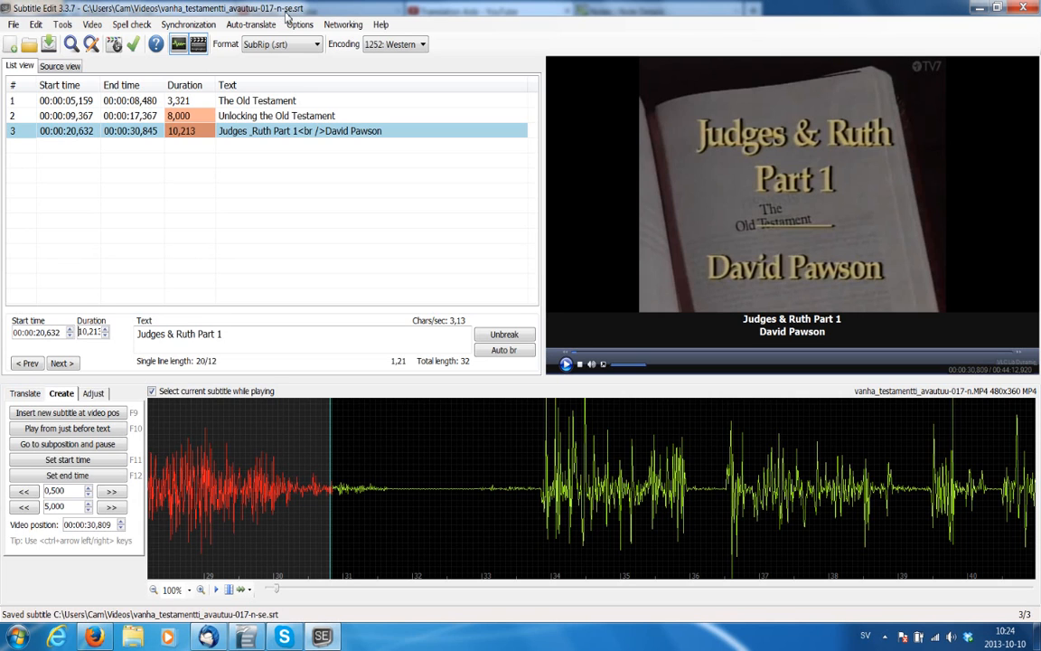
# Play on to find where the speech starts, move the video position to 33.737 seconds, and insert a new subtitle there.
pyautogui.click(565, 364)
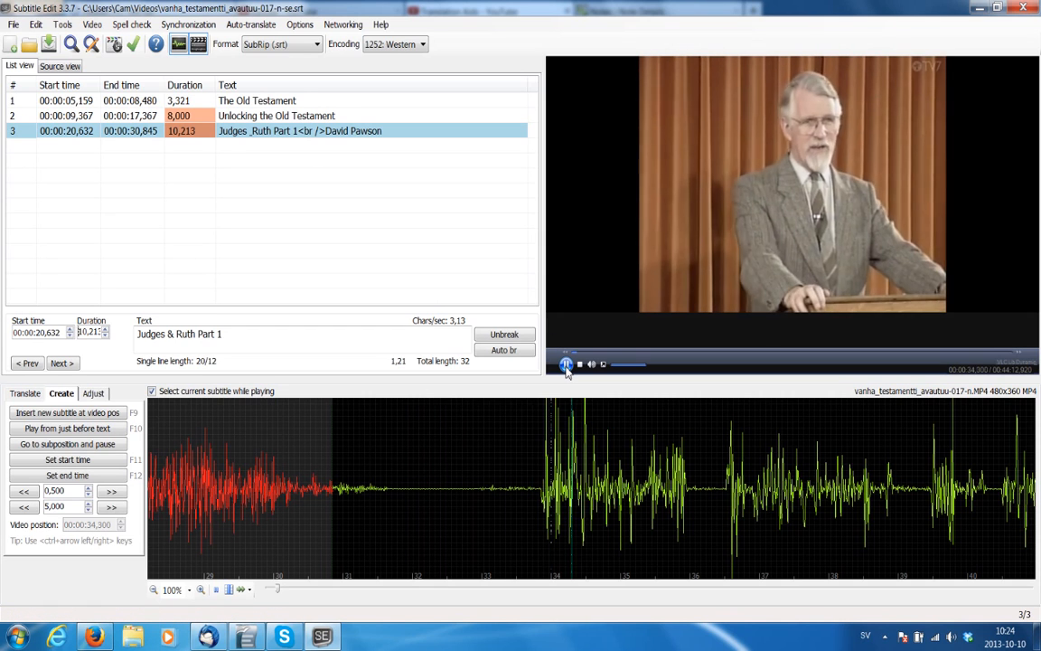
pyautogui.click(565, 364)
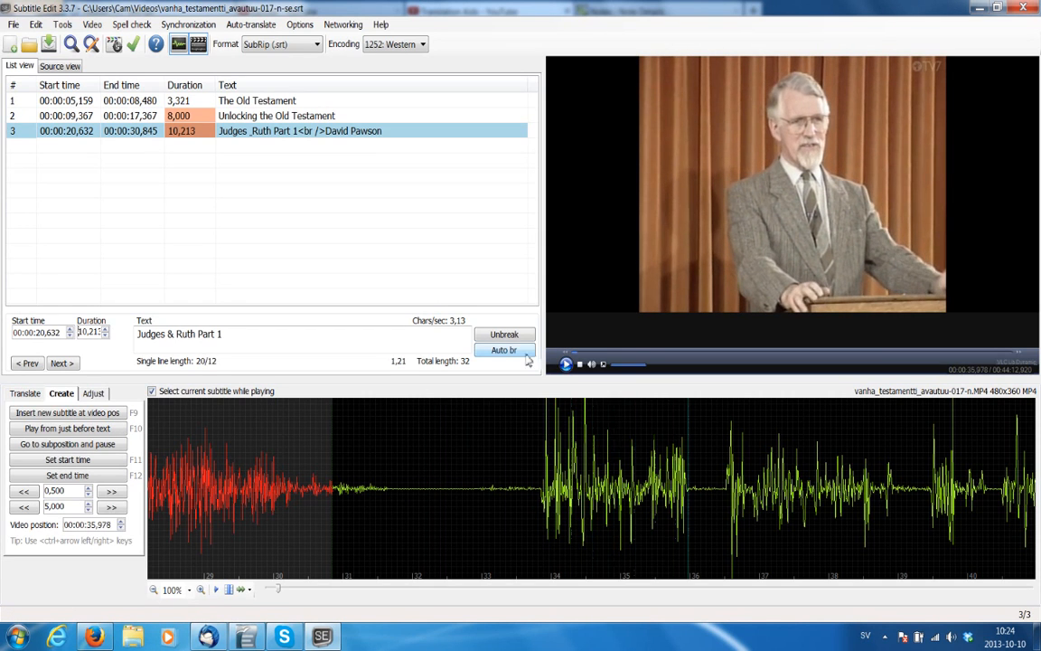
pyautogui.click(244, 149)
pyautogui.click(230, 131)
pyautogui.rightClick(259, 134)
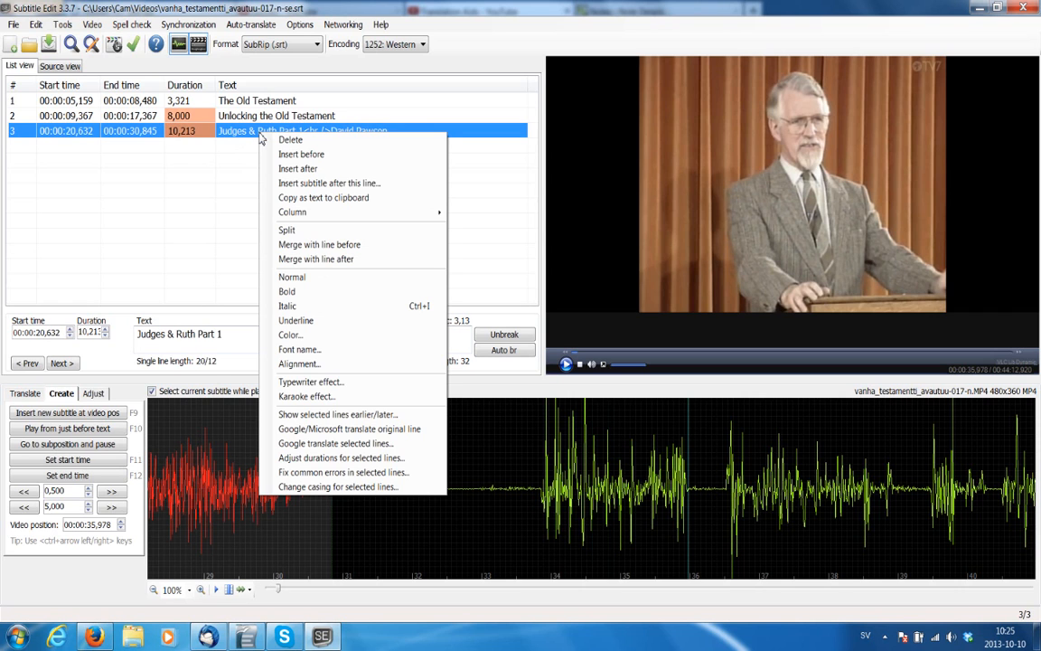
pyautogui.click(533, 414)
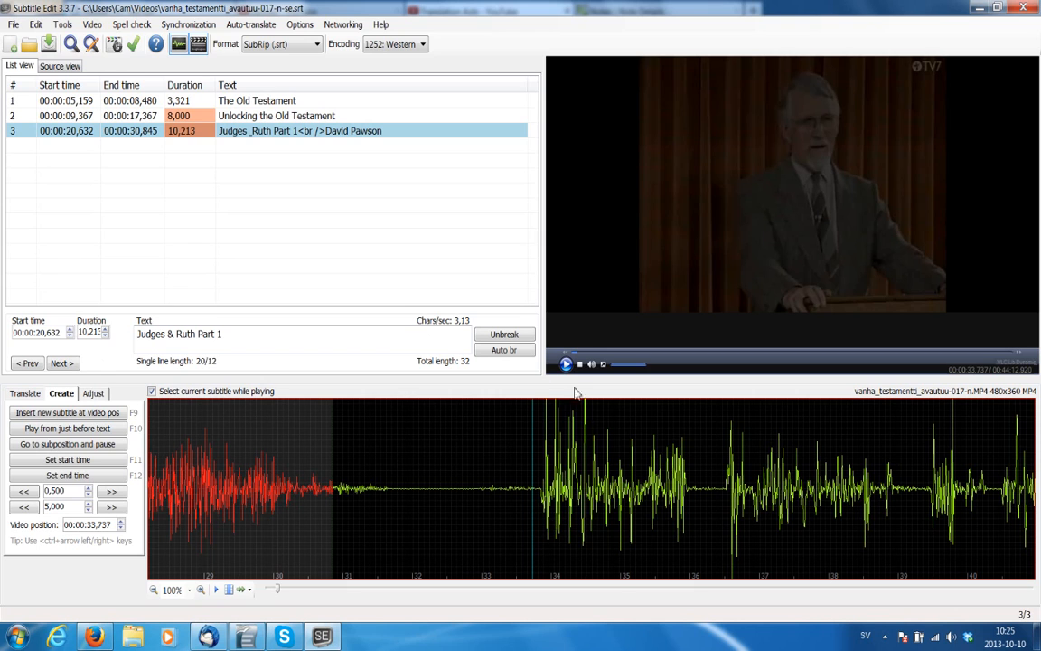
pyautogui.click(71, 413)
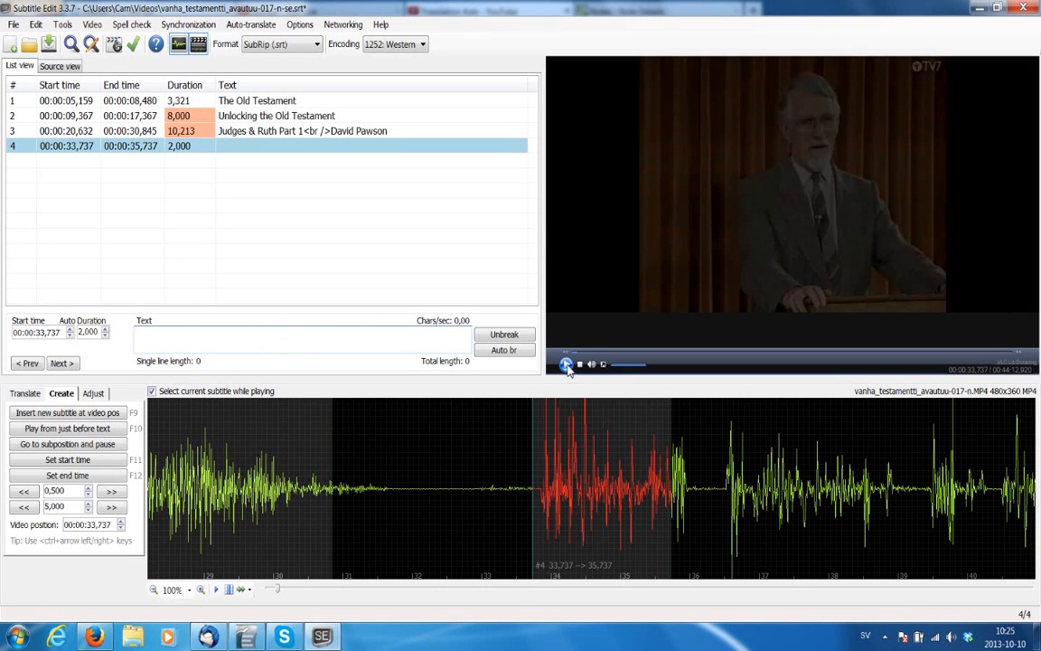
# Listen to the speech, enter "Like every library, the Bible is sectioned into different kinds of books." as the fourth subtitle, and apply automatic line breaking.
pyautogui.click(566, 364)
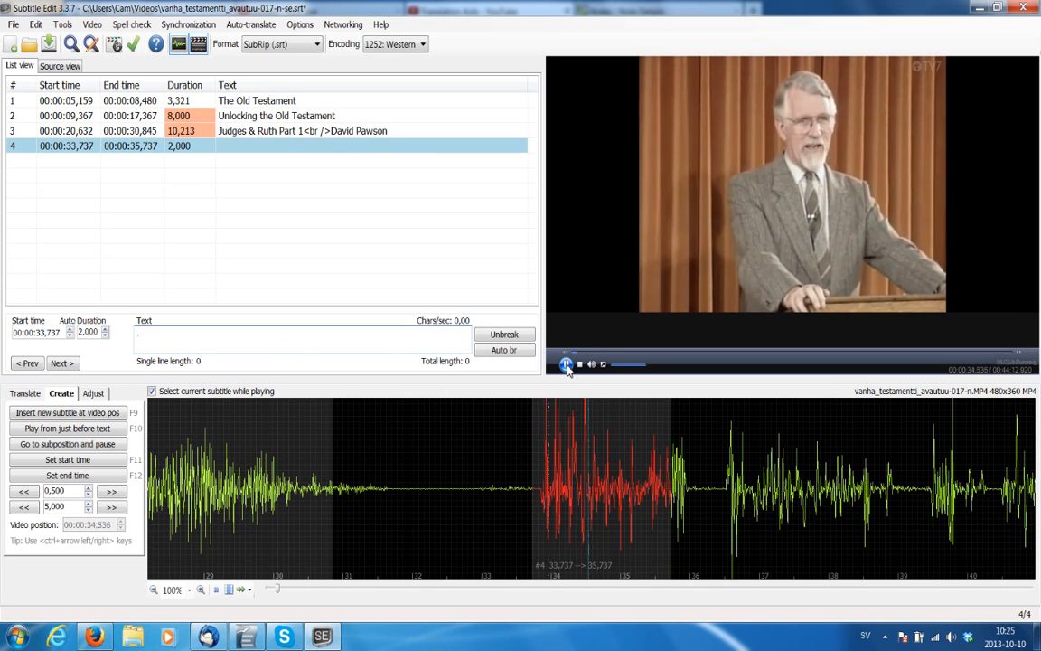
pyautogui.click(566, 364)
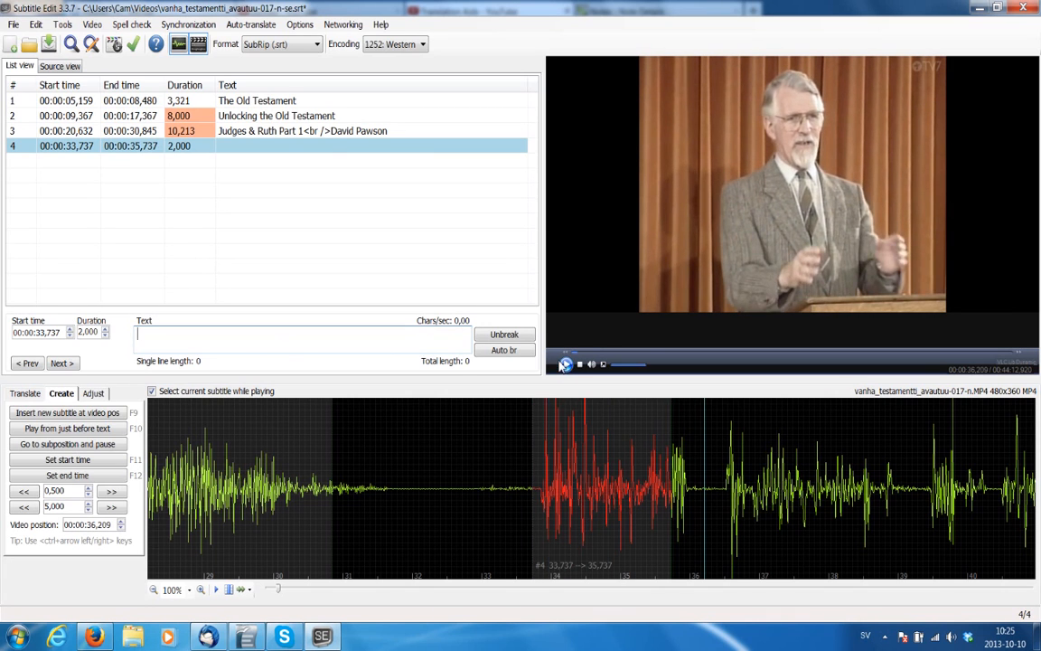
pyautogui.write('Like every library, the Bible is')
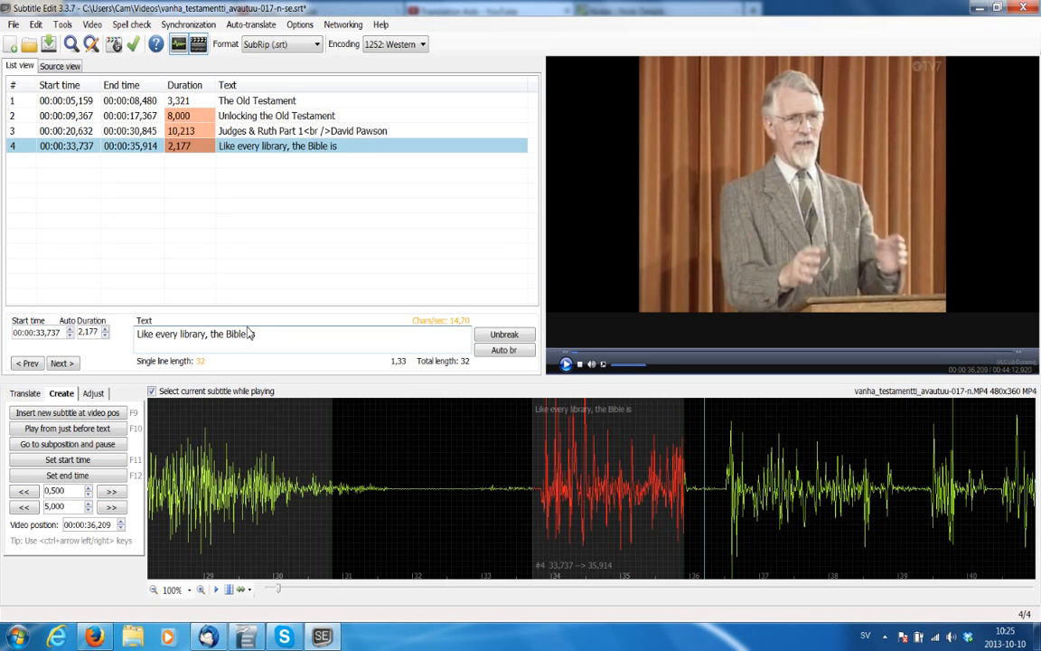
pyautogui.click(566, 364)
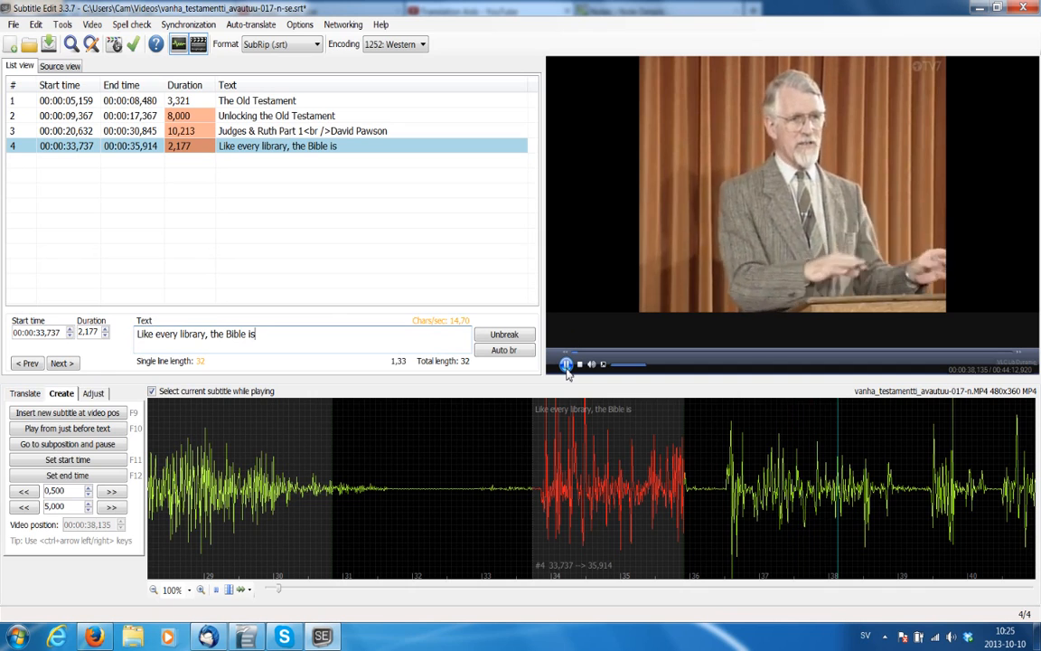
pyautogui.click(567, 366)
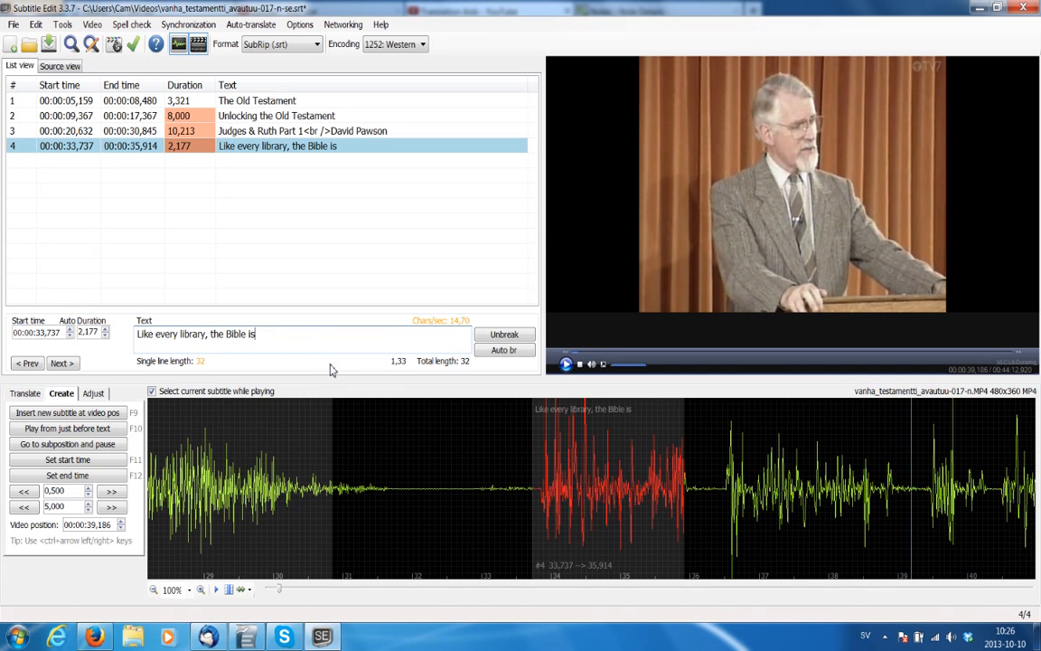
pyautogui.write('sectione')
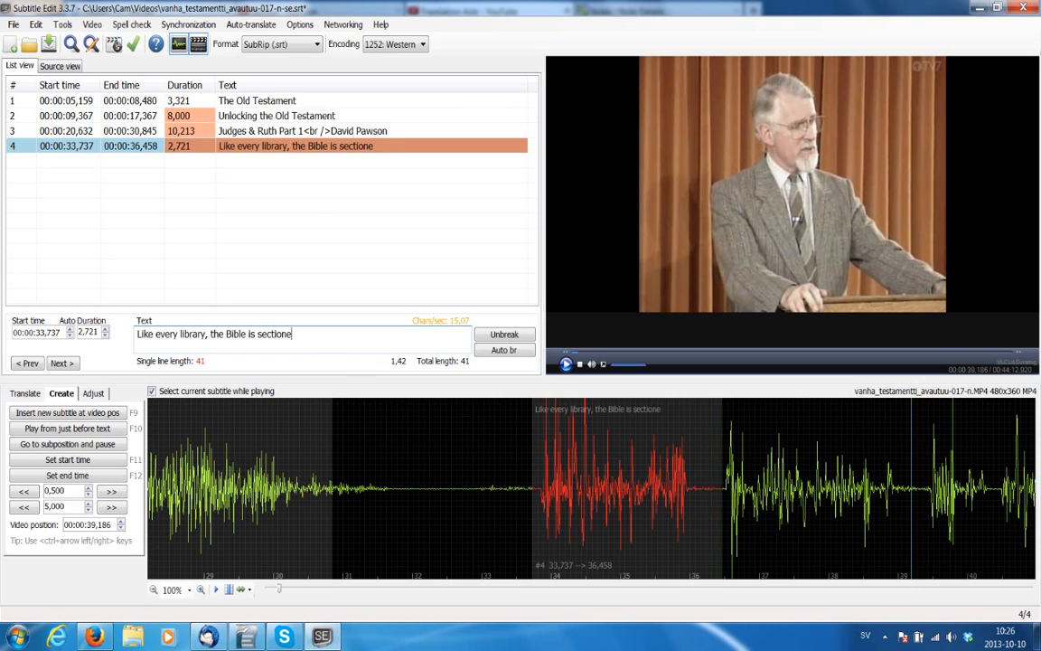
pyautogui.write('d into different')
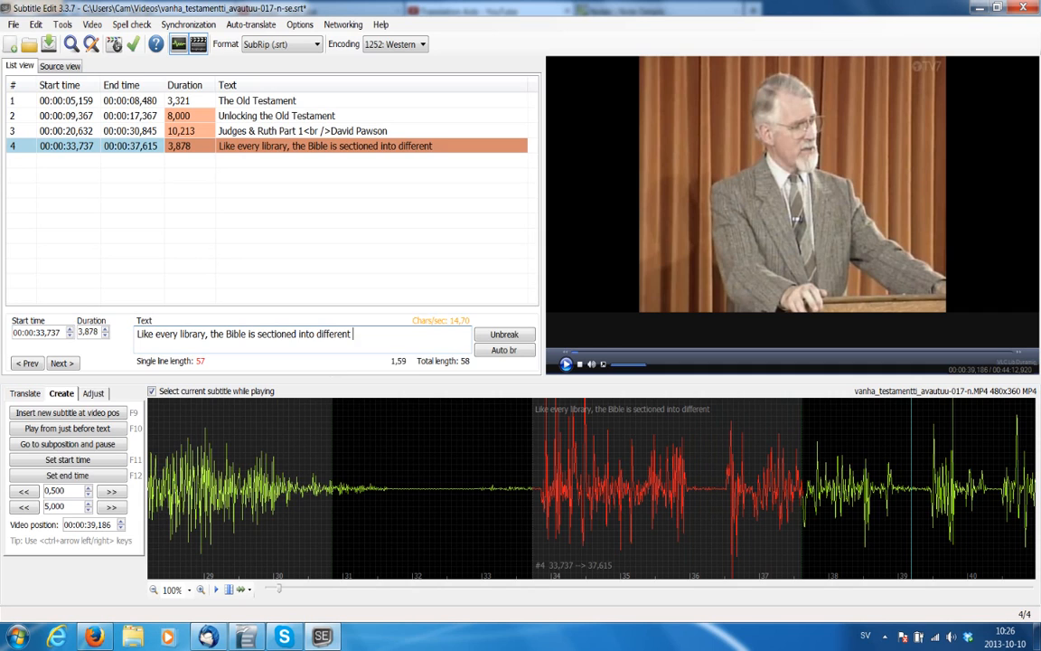
pyautogui.write(' kinds of book')
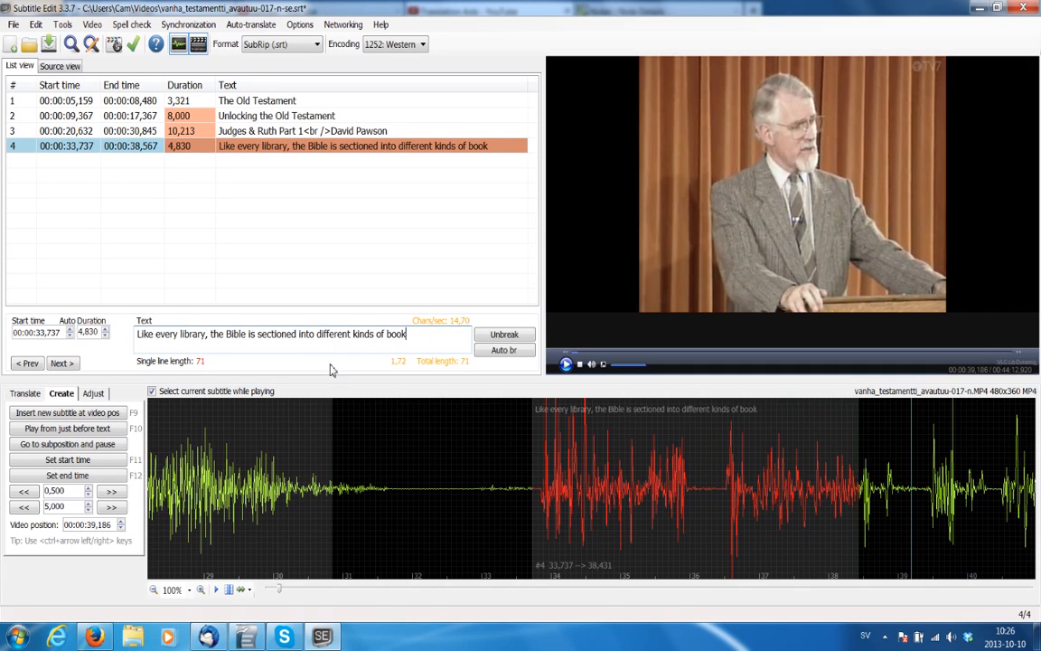
pyautogui.write('s.')
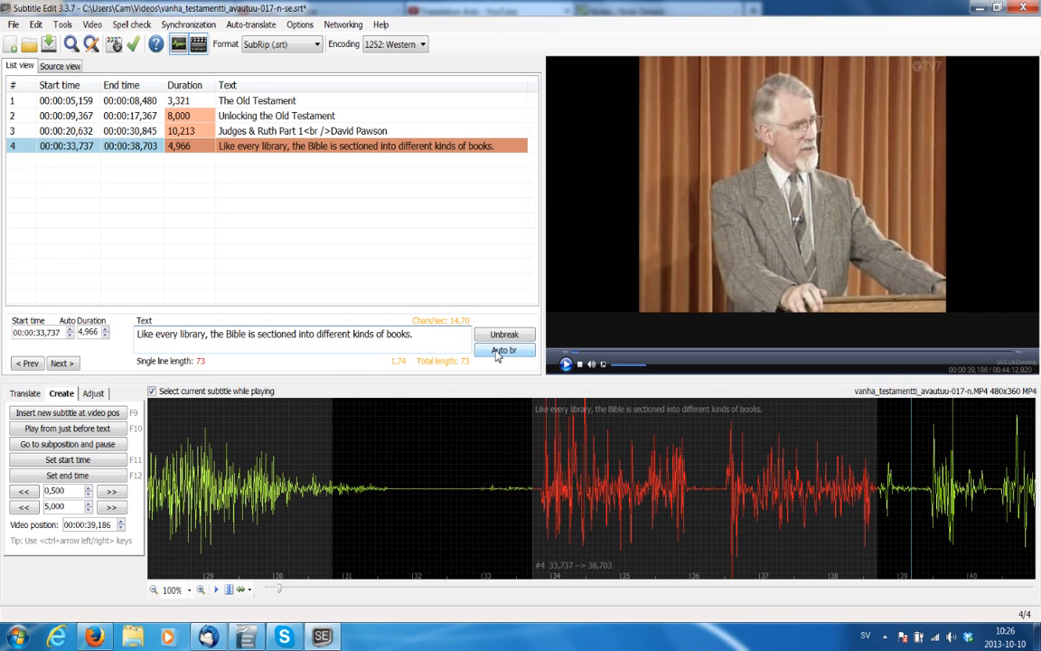
pyautogui.click(497, 353)
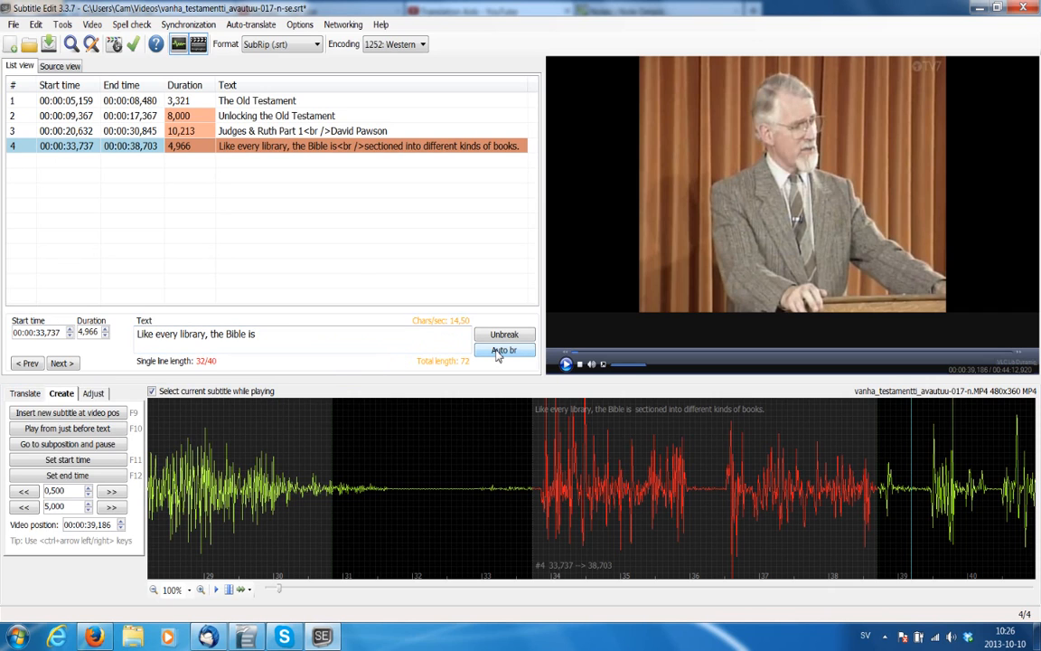
# Delete "into different kinds of books." from the second line of the fourth subtitle, keeping only "sectioned" there.
pyautogui.scroll(-1, 442, 343)
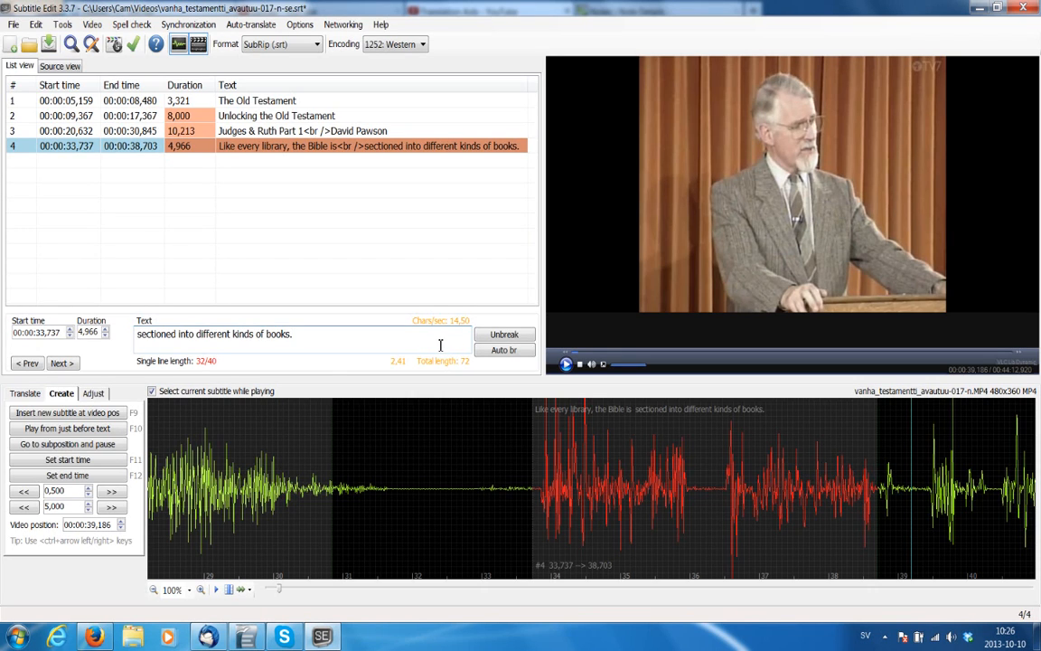
pyautogui.press('Up')
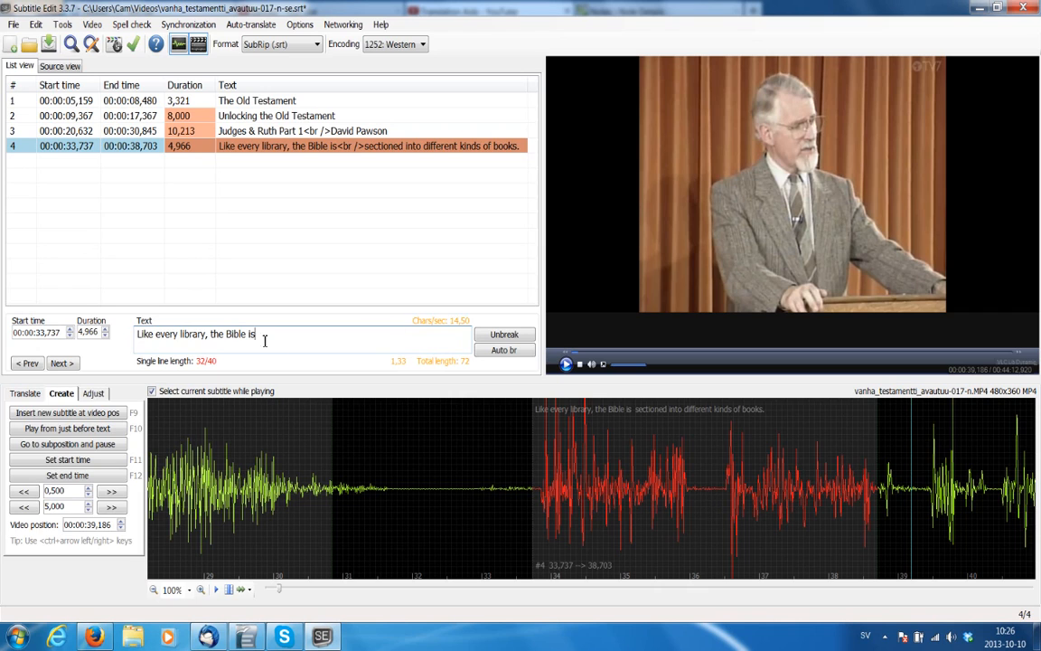
pyautogui.press('Down')
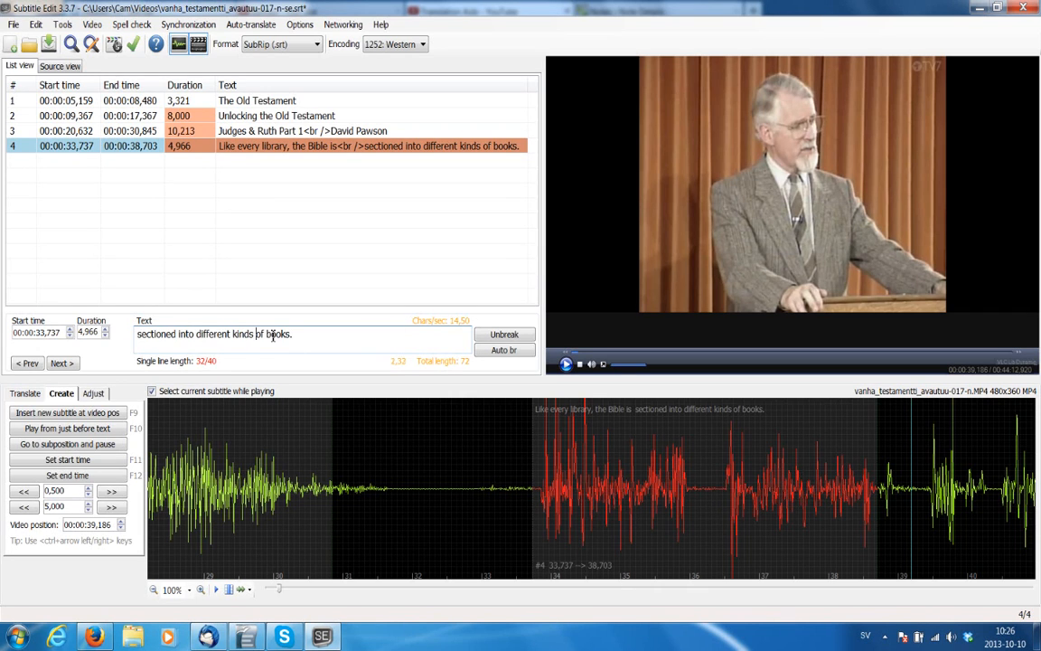
pyautogui.moveTo(292, 335); pyautogui.dragTo(176, 340)
pyautogui.press('Delete')
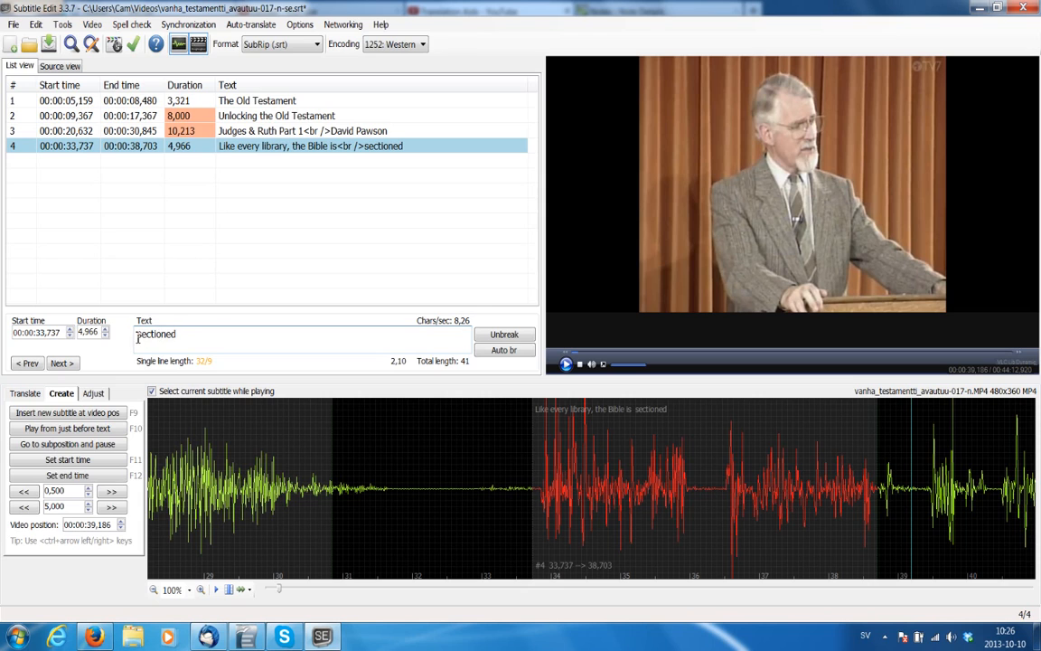
# Rejoin the fourth subtitle's two lines, apply automatic line breaking, and shorten its end time to 36.049 seconds on the waveform.
pyautogui.press('BackSpace')
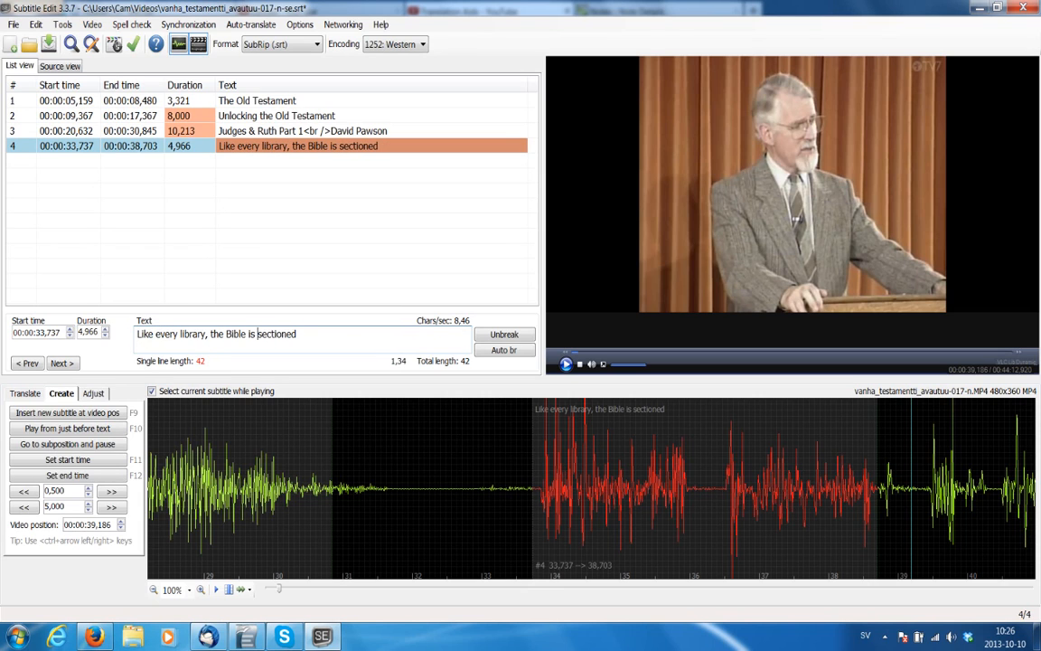
pyautogui.click(511, 356)
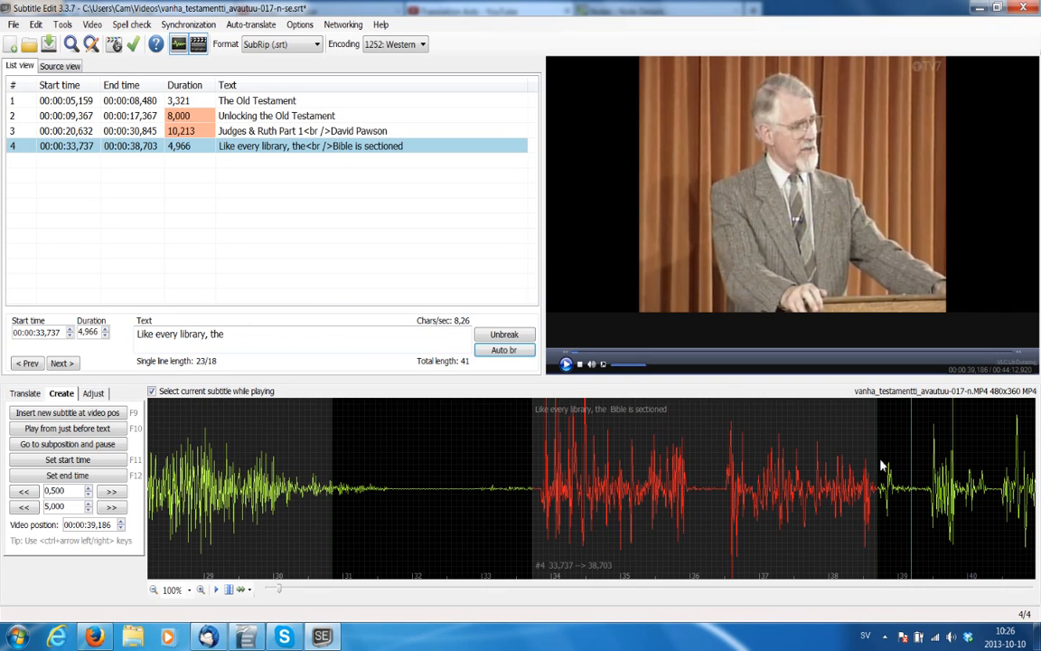
pyautogui.moveTo(877, 458); pyautogui.dragTo(695, 454)
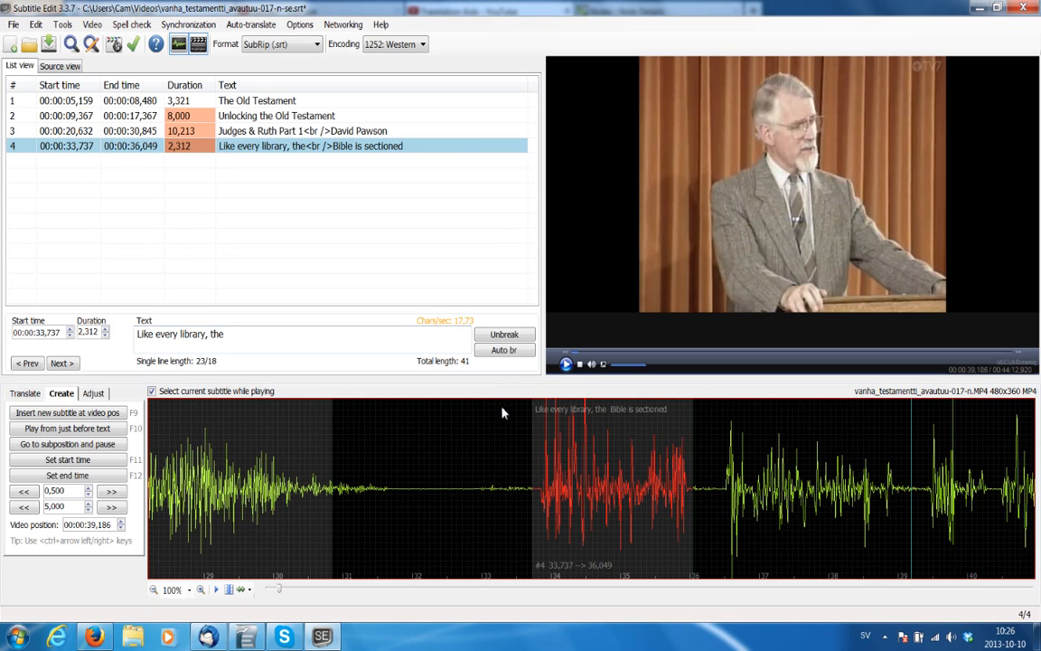
# Play the fourth subtitle from just before its start, and extend its duration to 3.212 seconds.
pyautogui.click(502, 411)
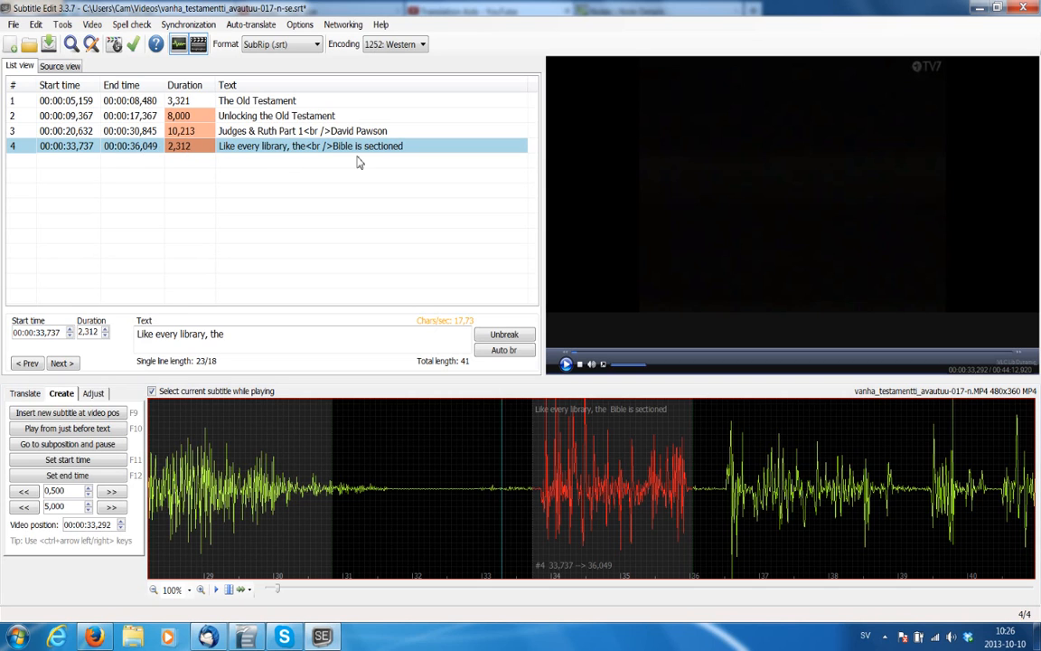
pyautogui.click(566, 364)
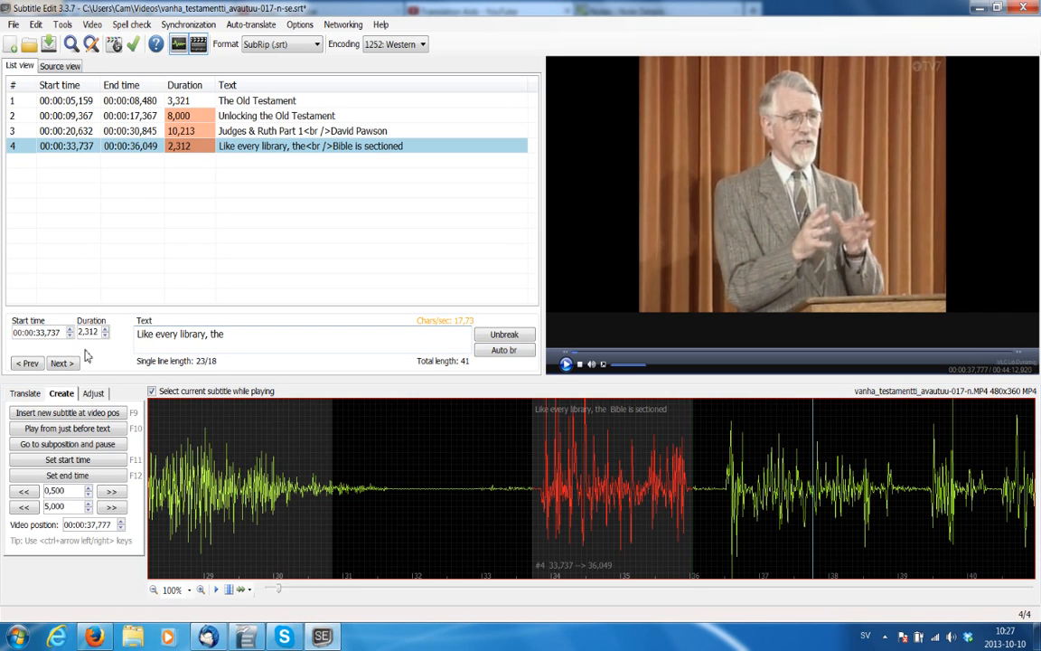
pyautogui.click(106, 330)
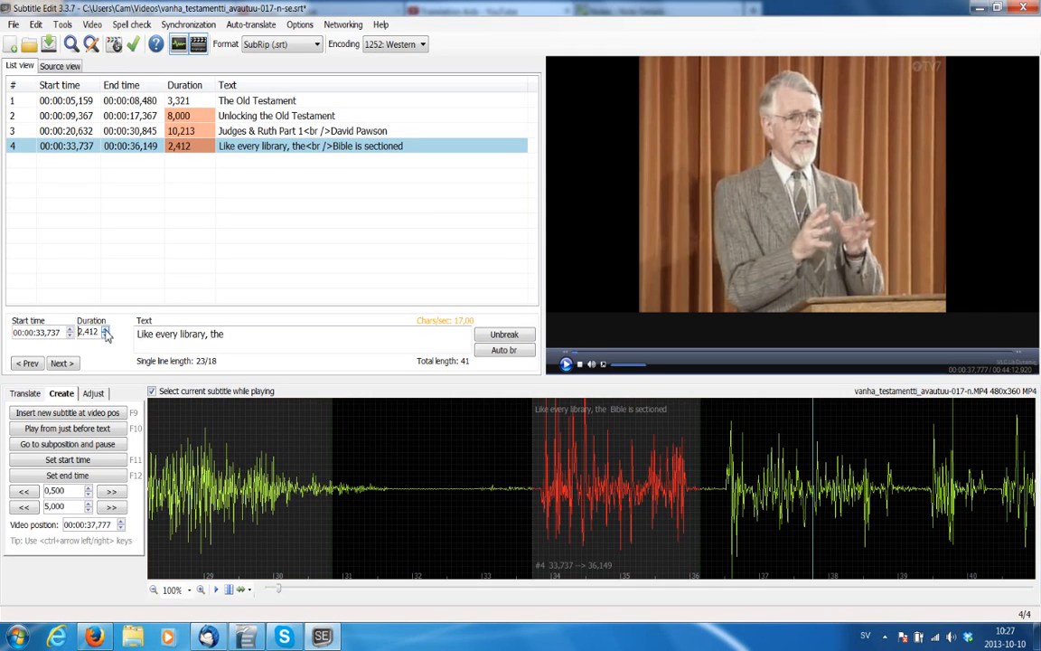
pyautogui.click(106, 330)
pyautogui.click(106, 330)
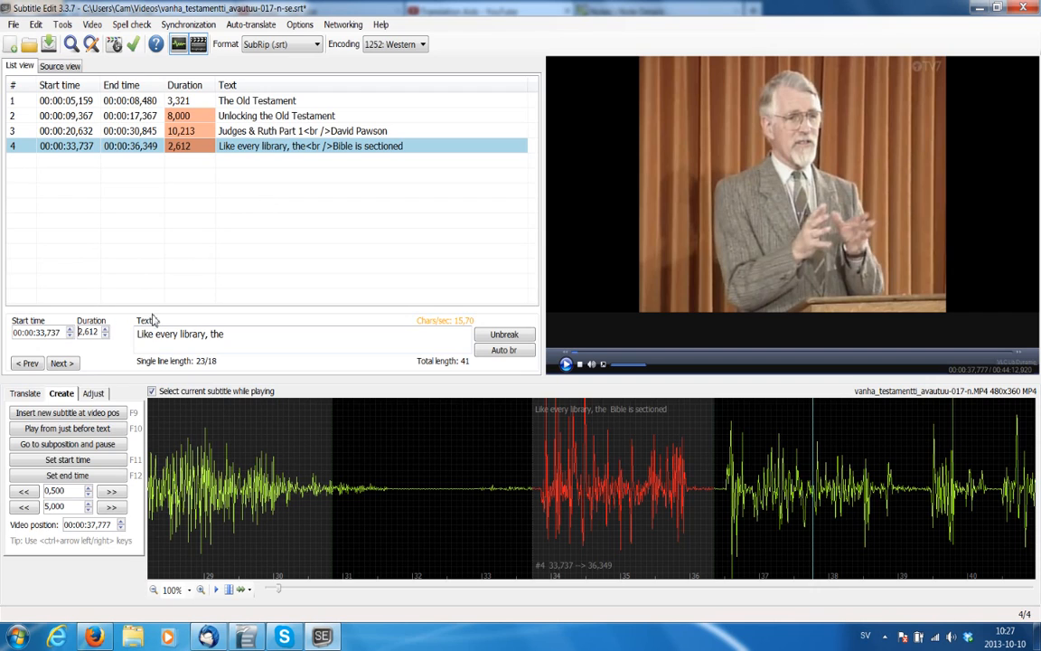
pyautogui.click(106, 331)
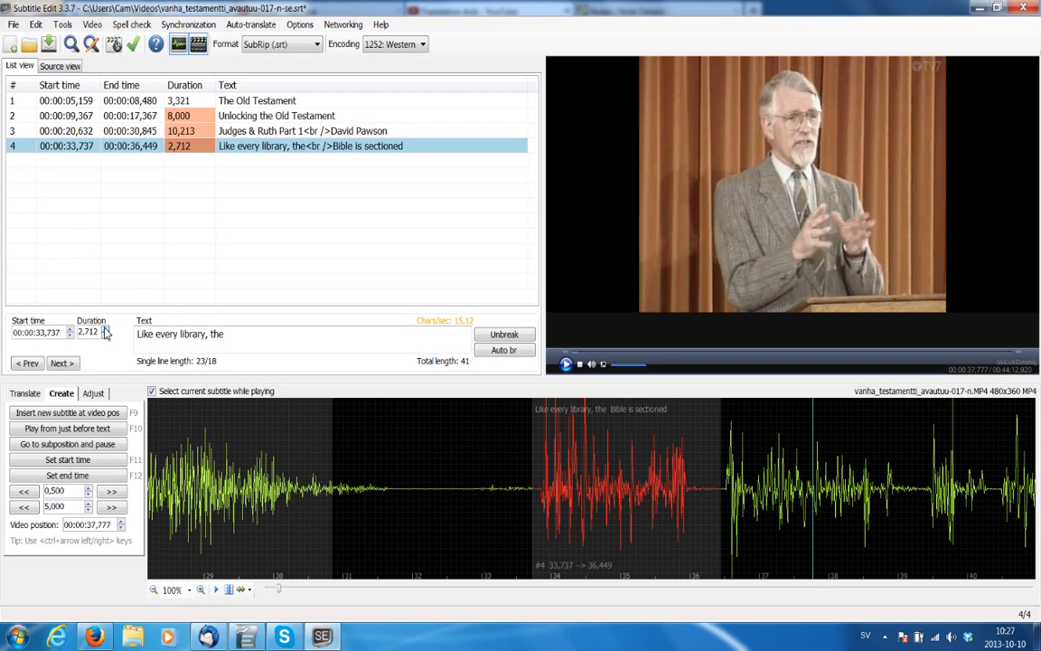
pyautogui.click(106, 331)
pyautogui.click(106, 331)
pyautogui.click(106, 330)
pyautogui.click(105, 331)
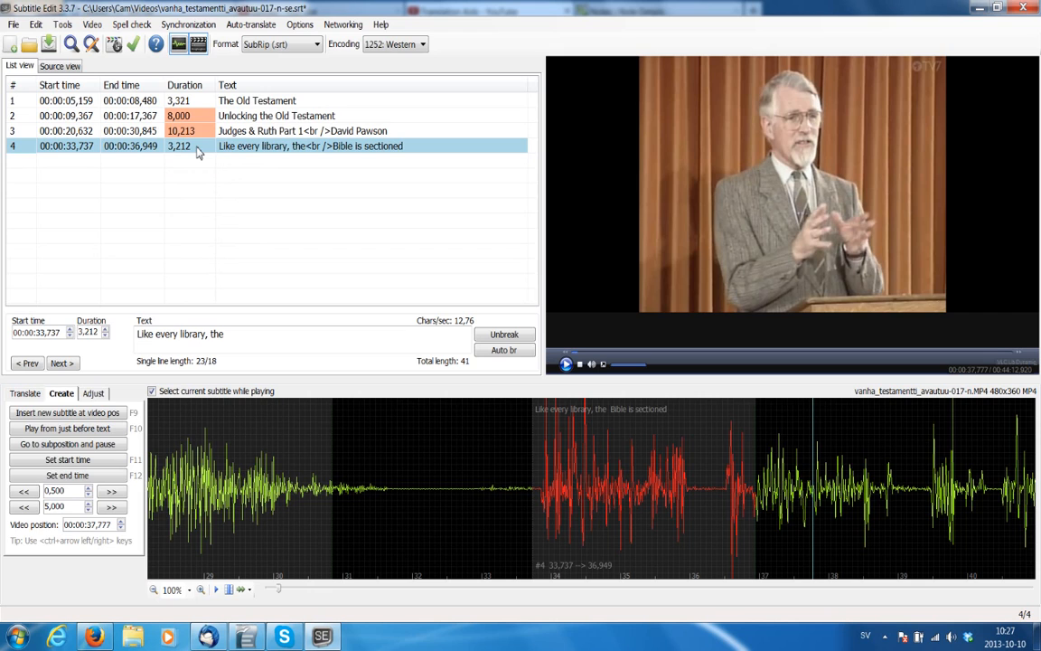
pyautogui.click(105, 337)
pyautogui.click(105, 336)
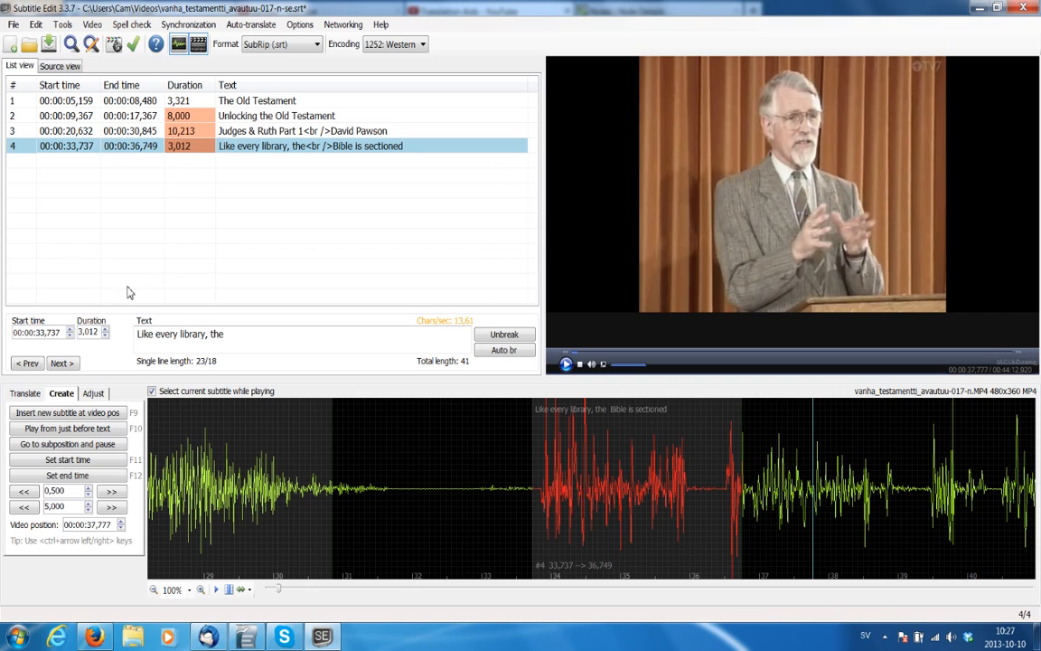
pyautogui.click(105, 329)
pyautogui.click(105, 329)
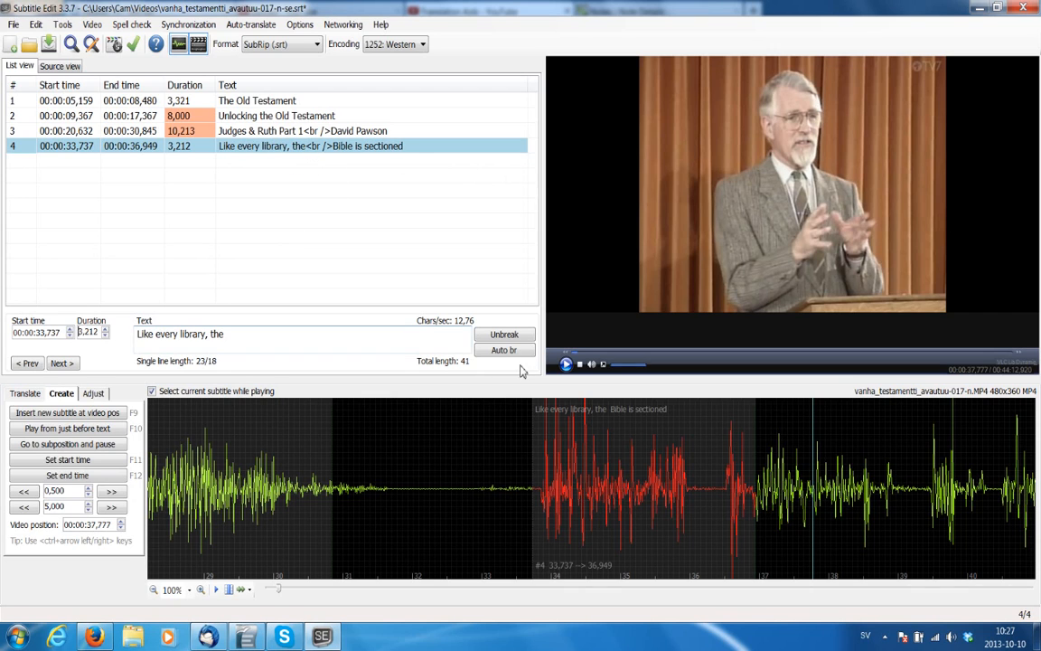
# Replay the passage from about 33.5 seconds to check the fourth subtitle's timing against the speech.
pyautogui.click(515, 413)
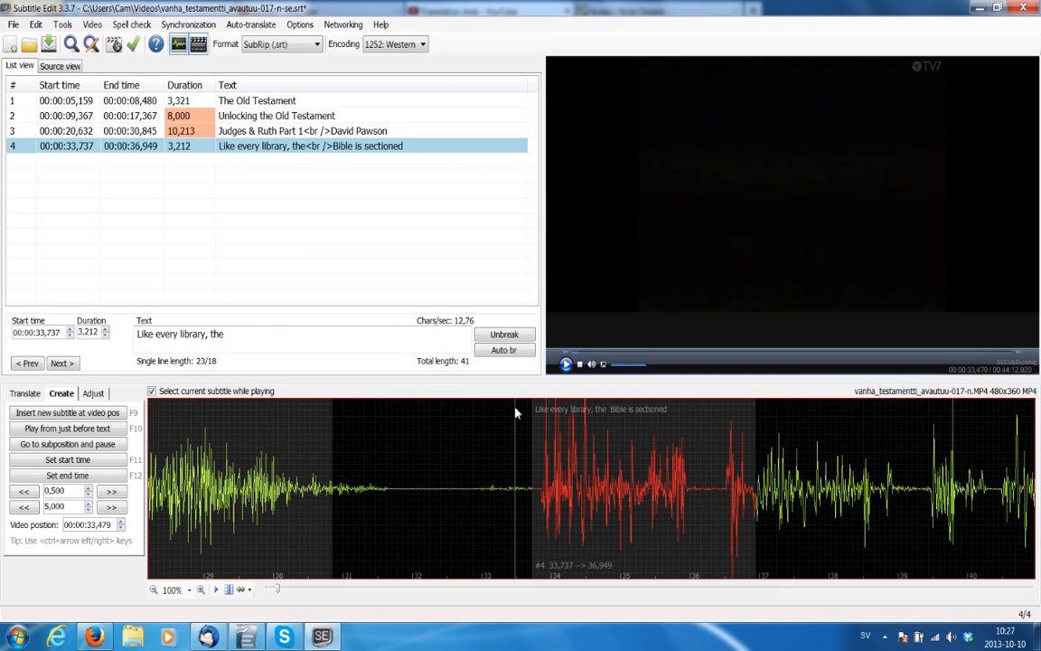
pyautogui.click(566, 364)
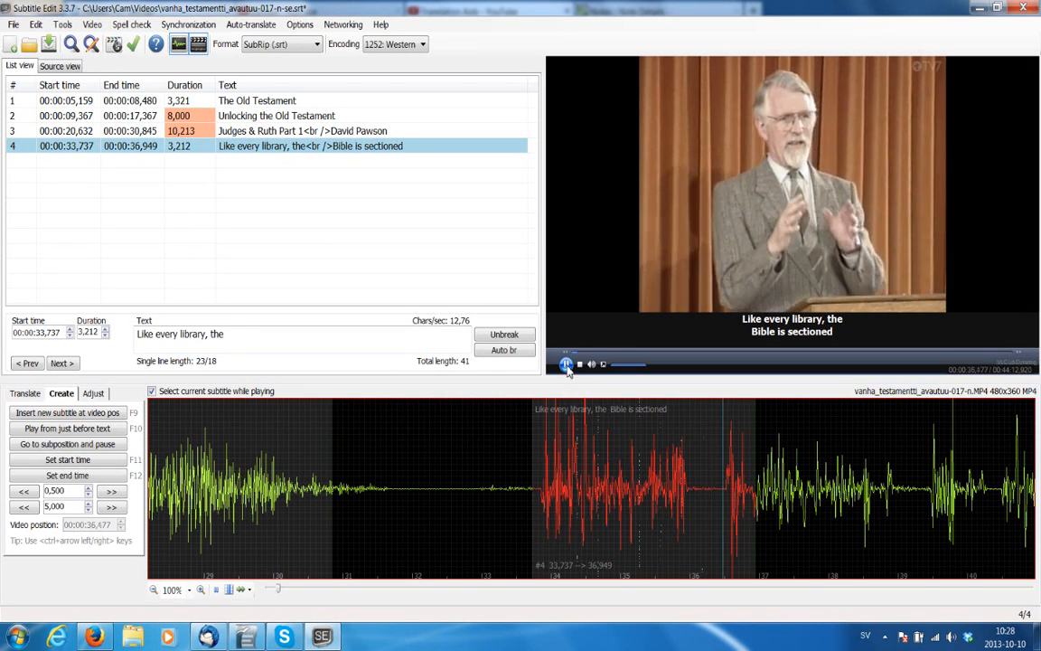
pyautogui.click(566, 364)
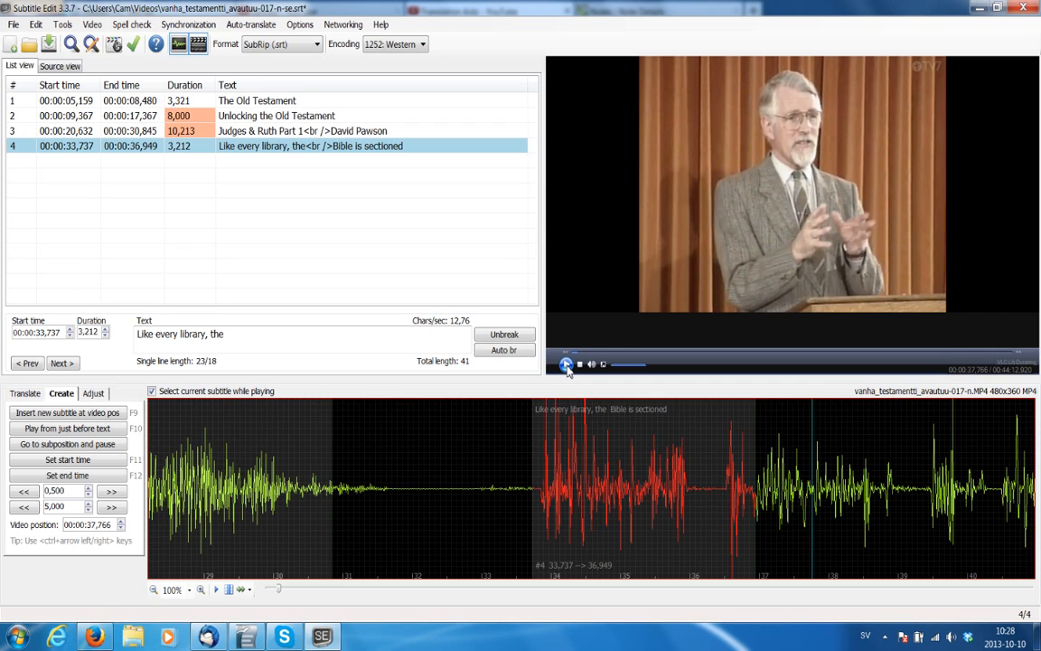
pyautogui.click(565, 365)
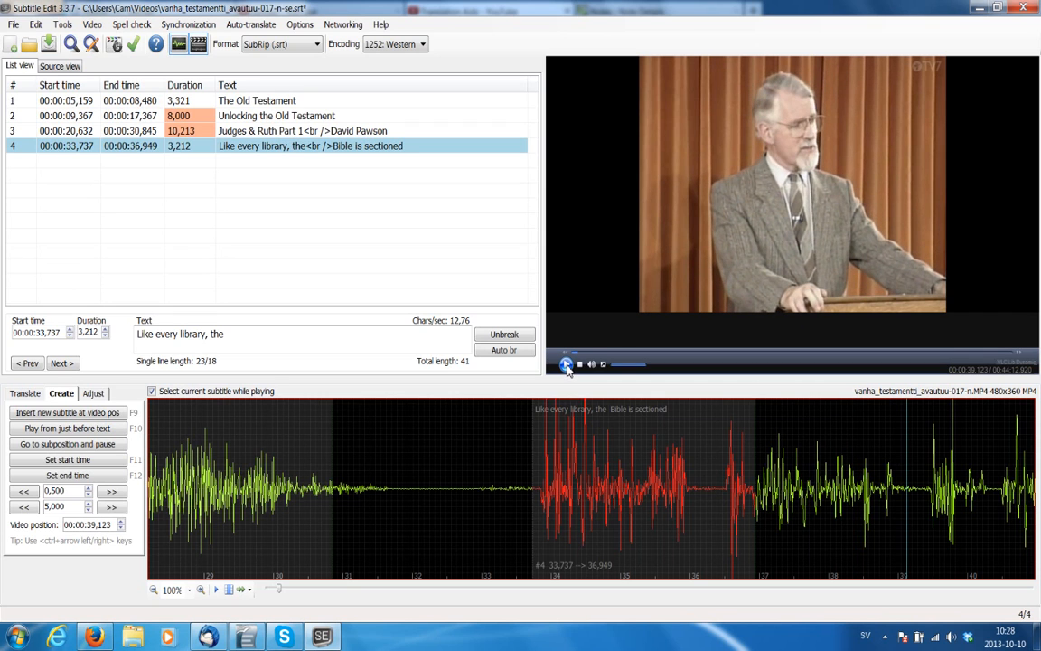
pyautogui.rightClick(259, 167)
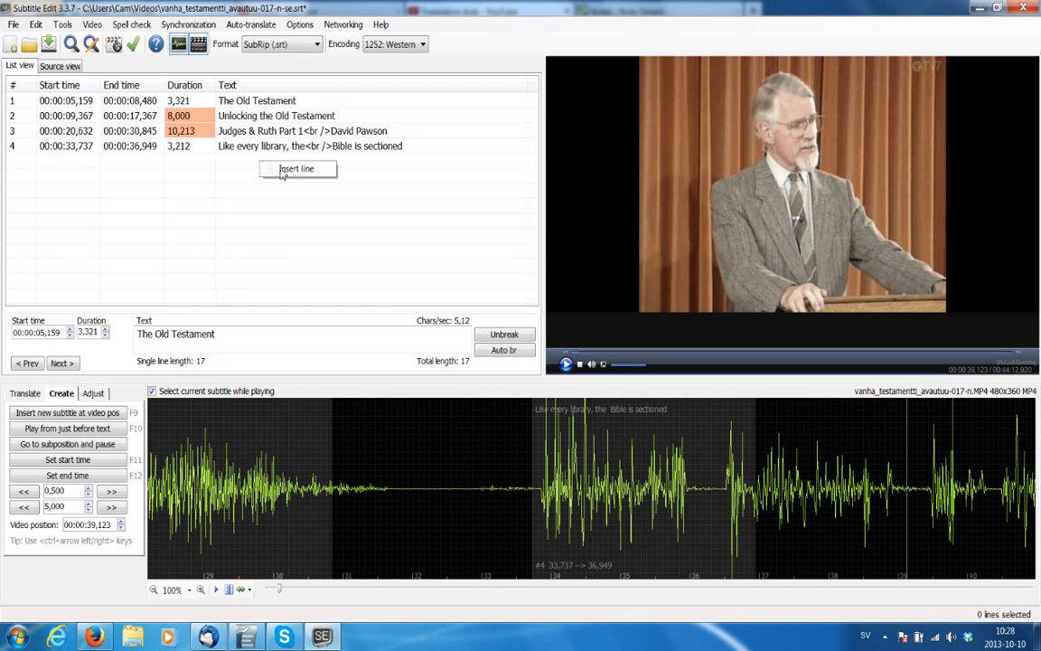
pyautogui.click(289, 168)
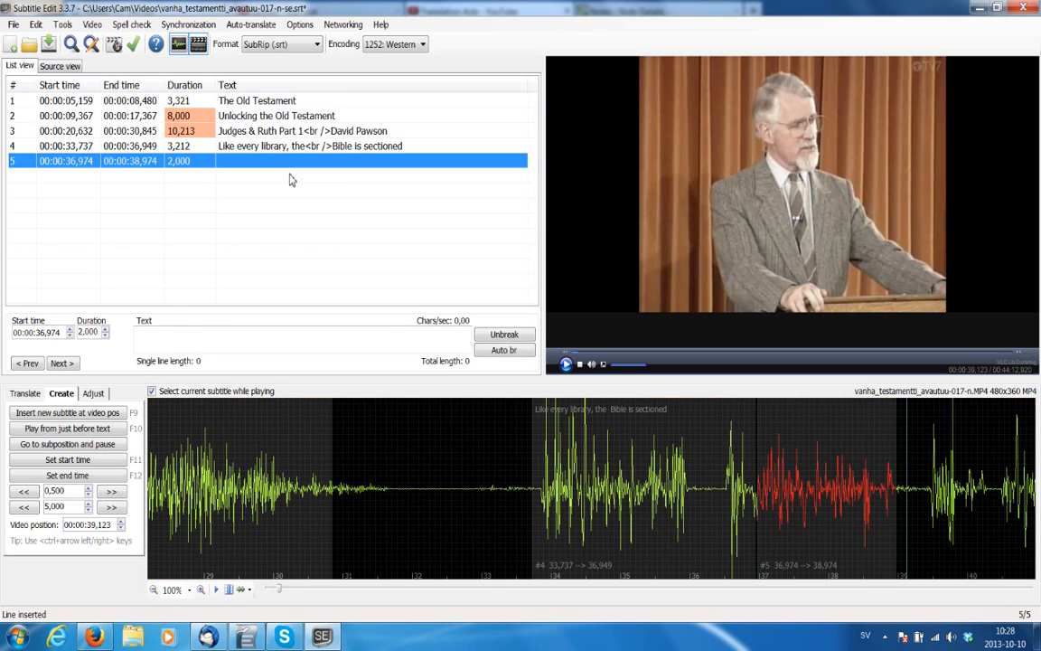
pyautogui.click(36, 24)
pyautogui.click(47, 36)
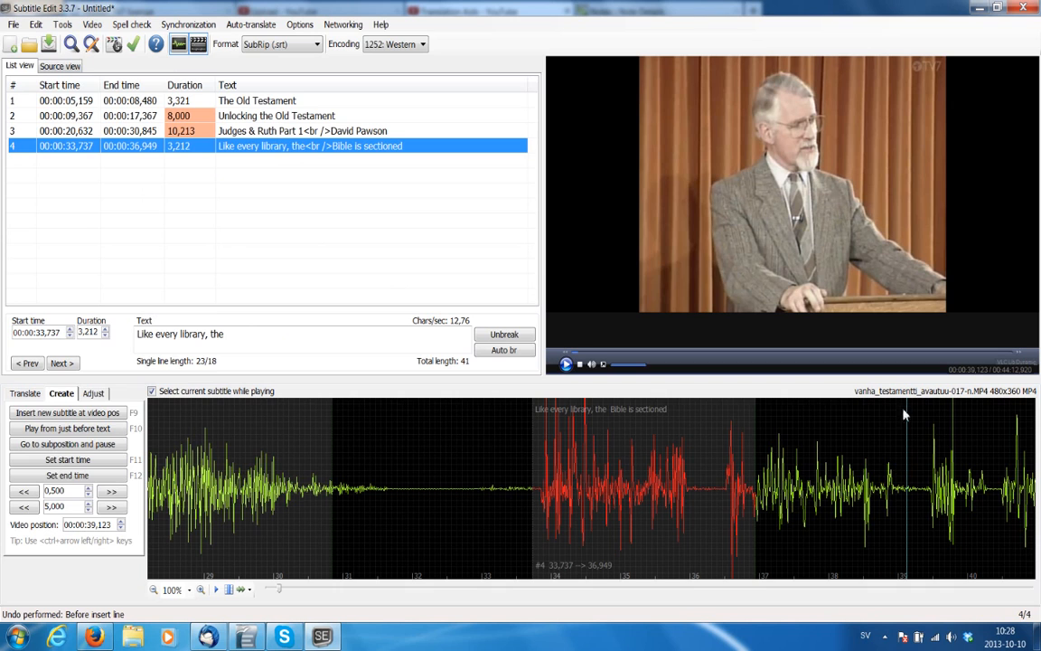
# Insert a new subtitle at 37.057 seconds, just after the fourth one, with the text "into different kinds of books.".
pyautogui.click(765, 413)
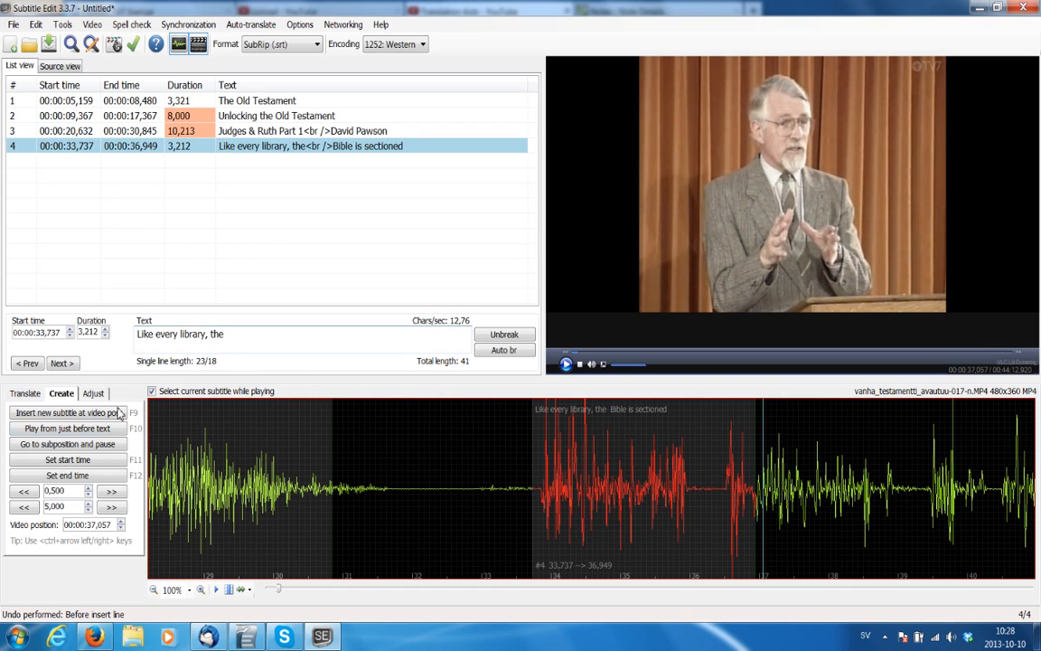
pyautogui.click(67, 415)
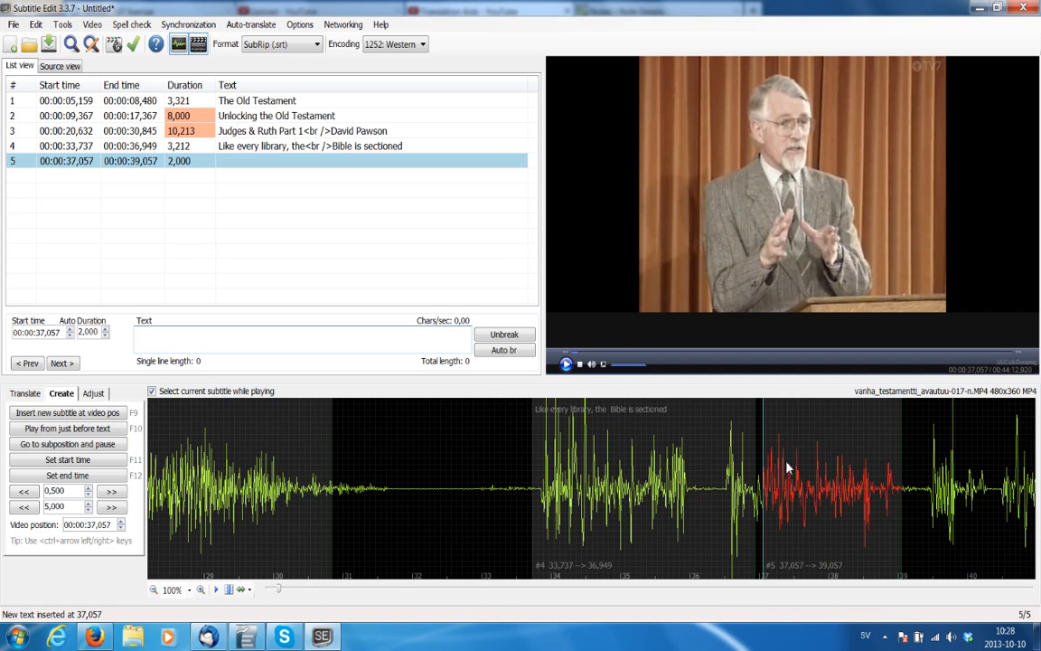
pyautogui.click(230, 345)
pyautogui.write('into differe')
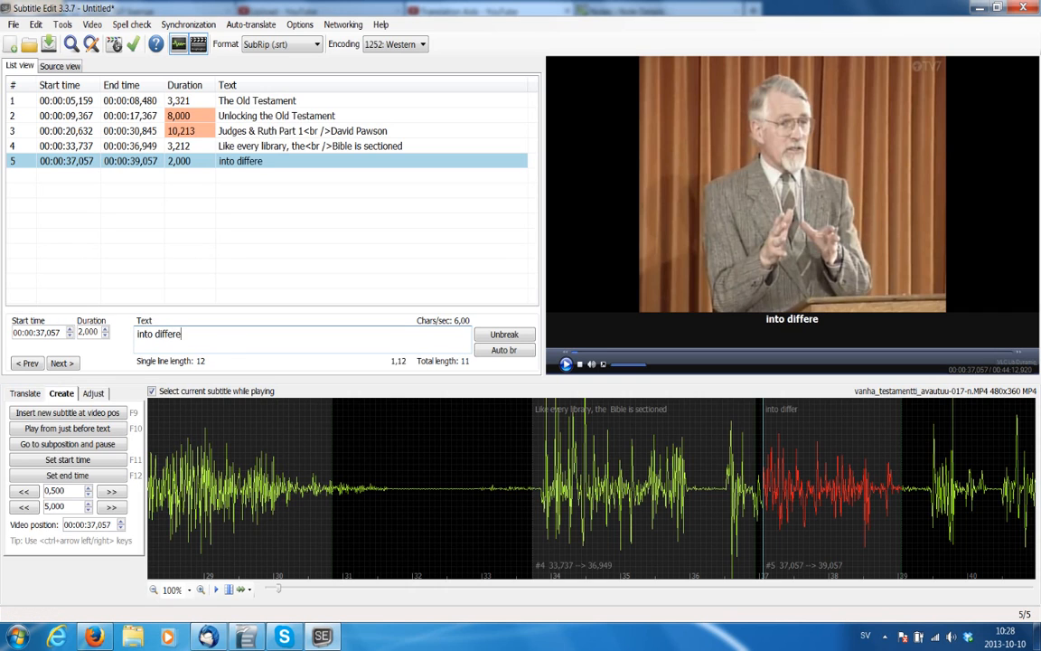
pyautogui.write('nt kinds ')
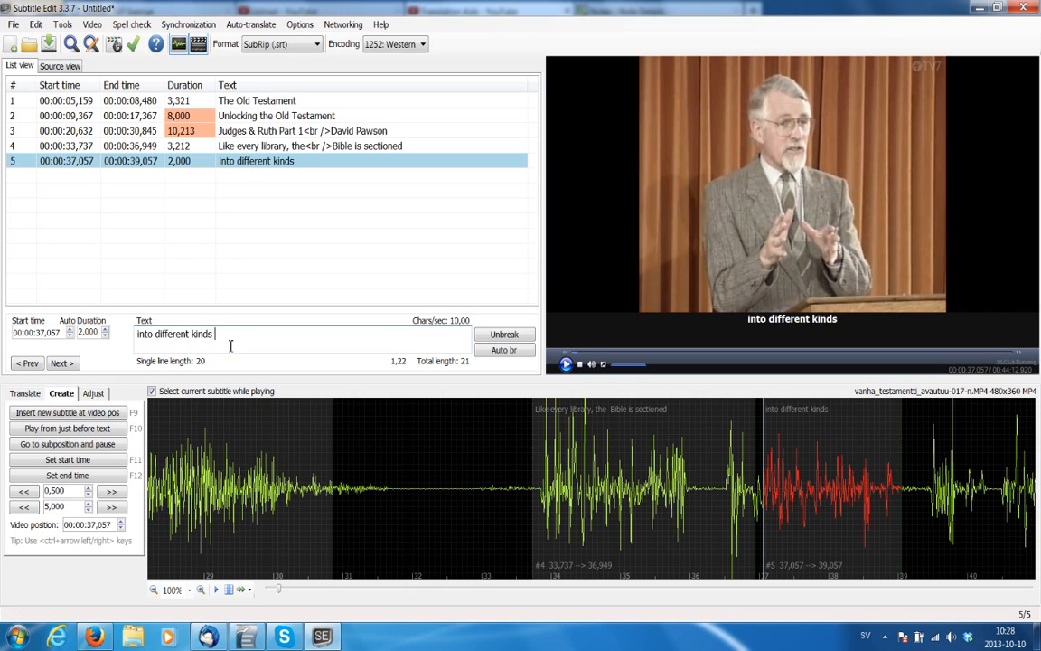
pyautogui.write('of books')
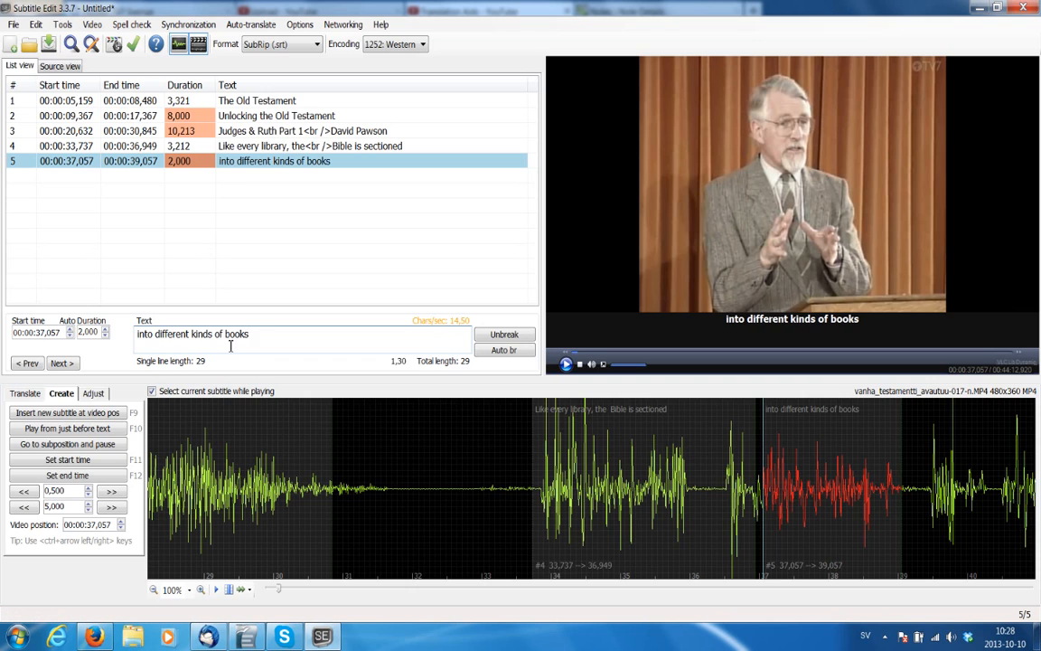
pyautogui.write('.')
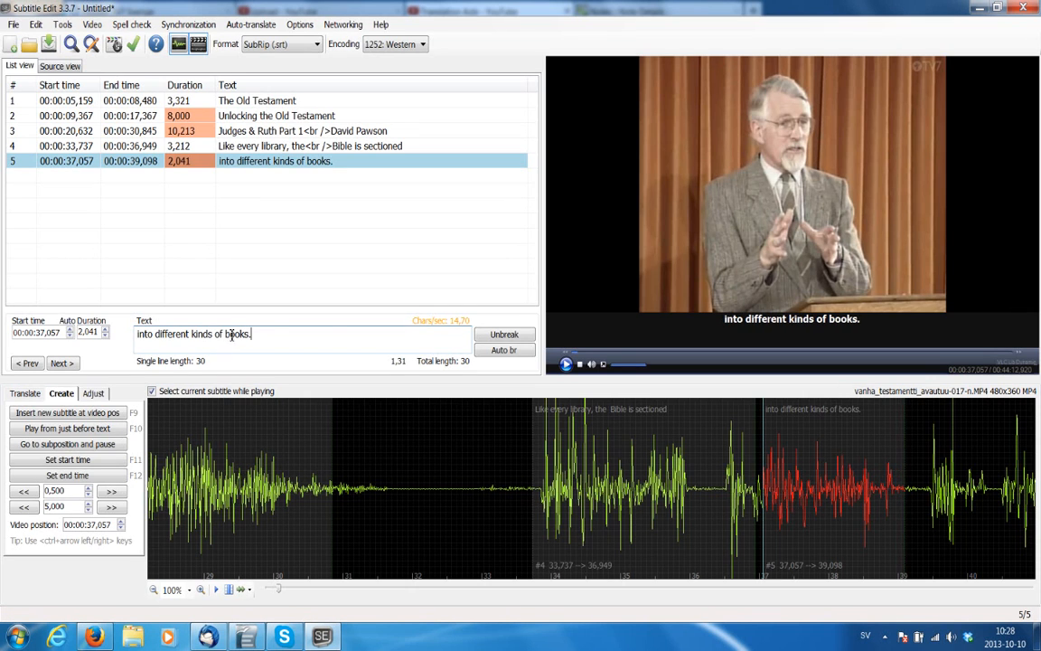
# Review the fourth and fifth subtitles in the list and play them back to check their timing against the speech.
pyautogui.click(383, 149)
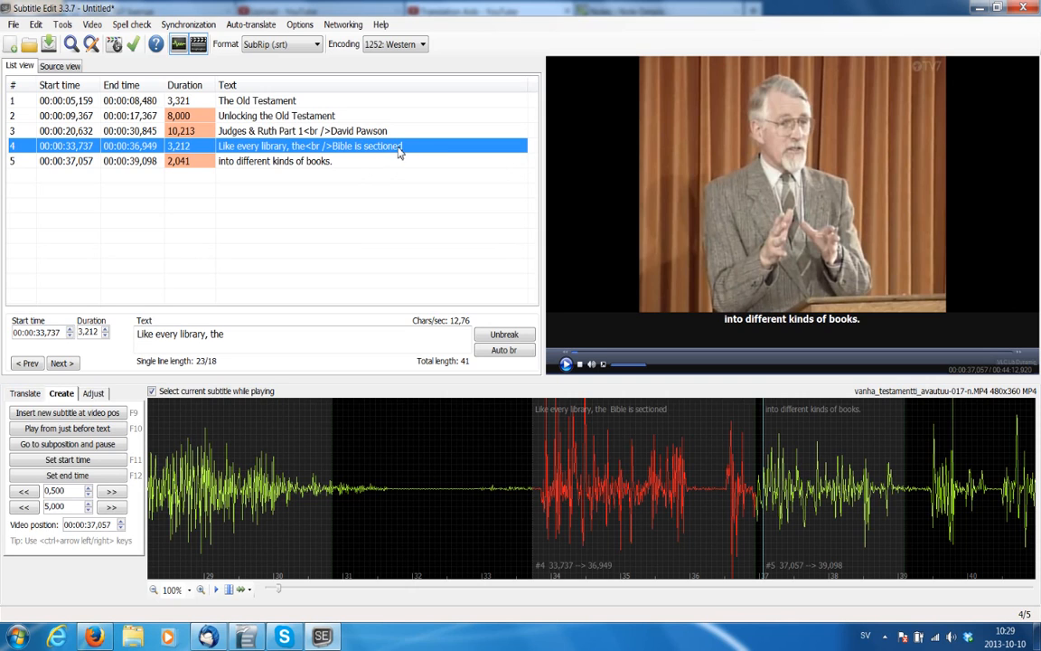
pyautogui.press('Down')
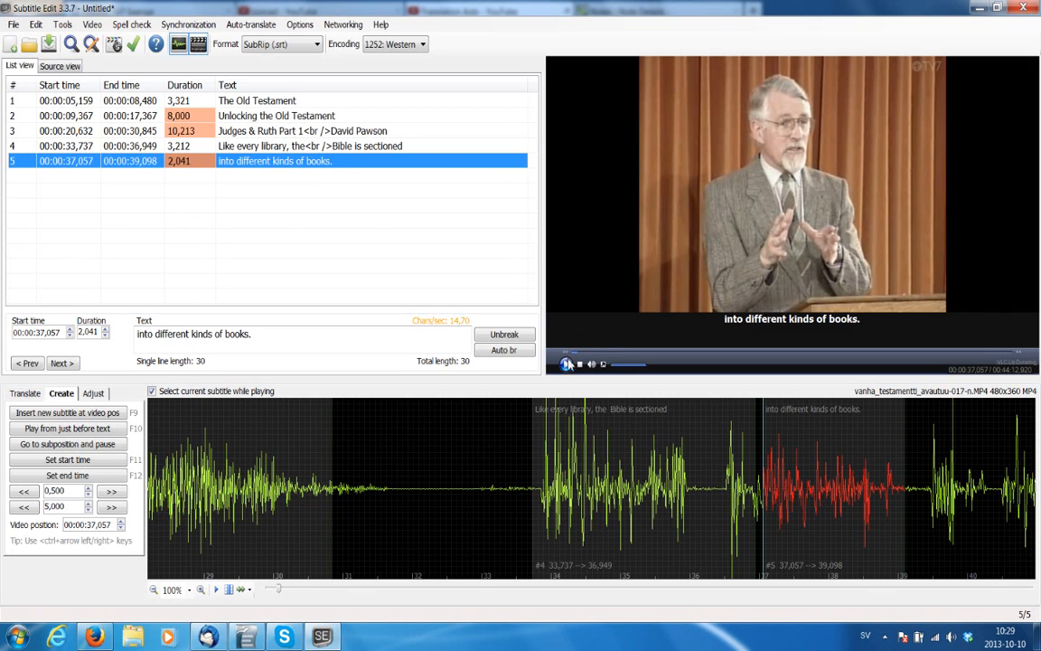
pyautogui.click(522, 432)
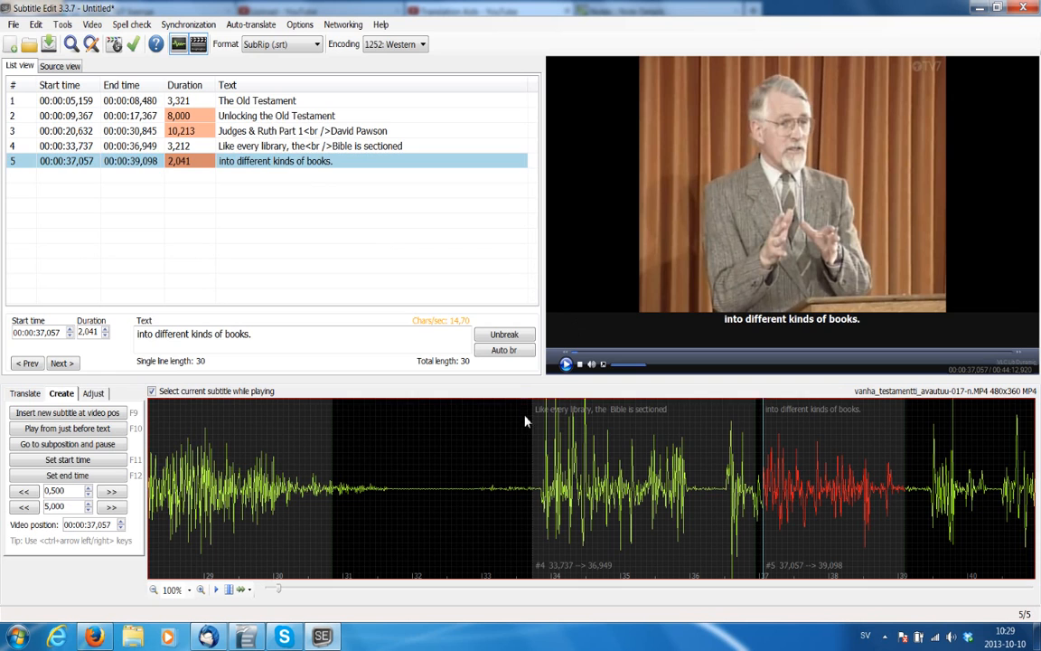
pyautogui.click(566, 365)
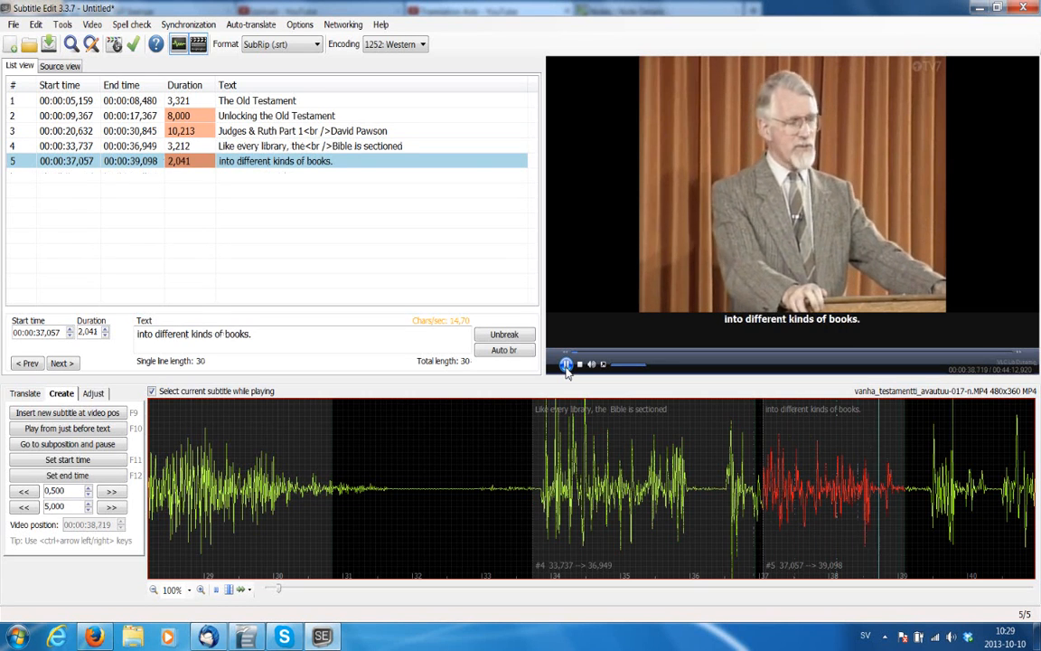
pyautogui.click(566, 364)
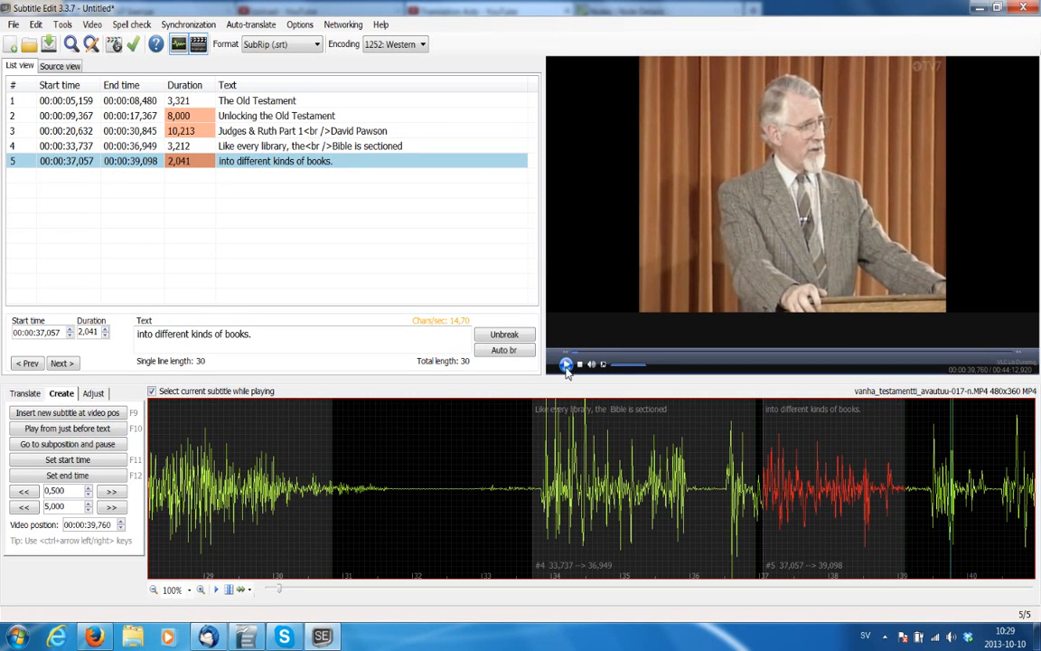
pyautogui.click(242, 166)
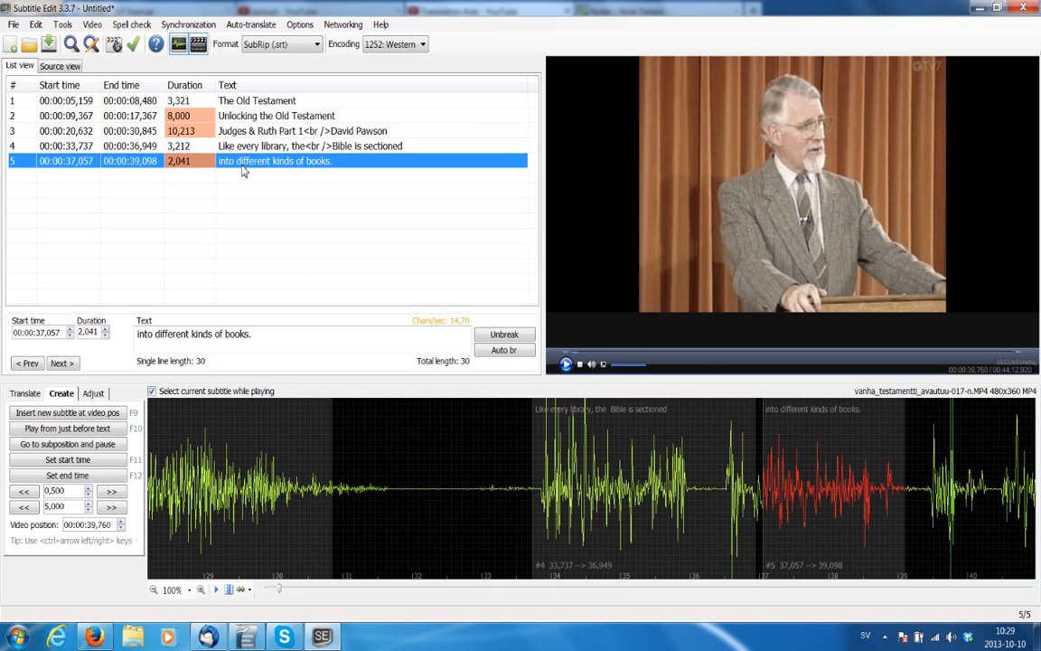
# Set the fifth subtitle's duration to 2.341 seconds and insert a new subtitle at video position 39.440 seconds.
pyautogui.click(928, 417)
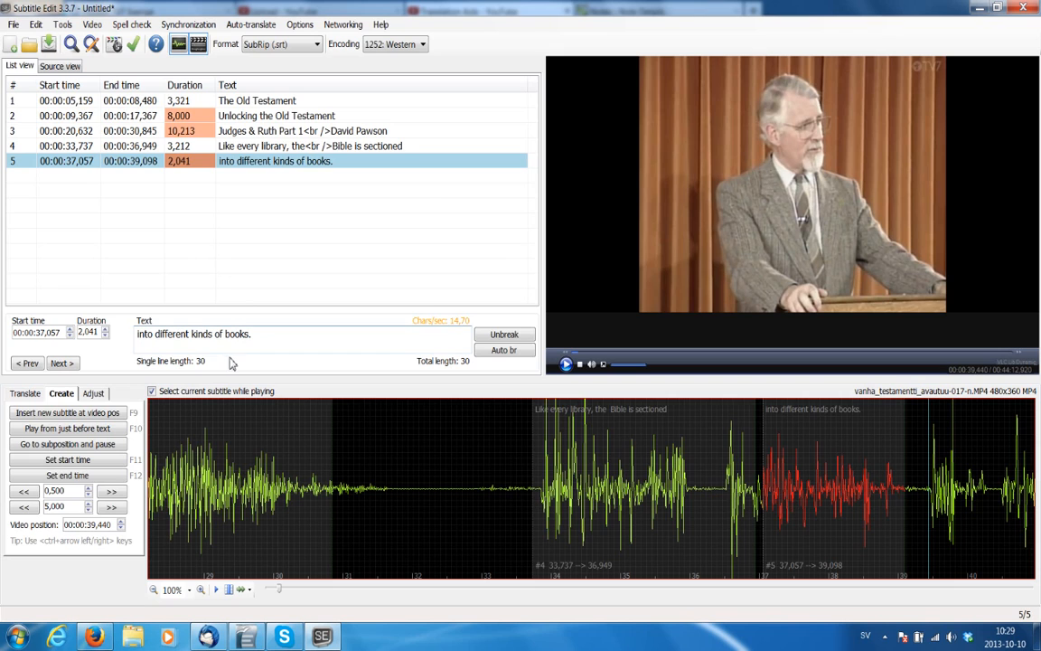
pyautogui.click(105, 330)
pyautogui.click(106, 330)
pyautogui.click(106, 331)
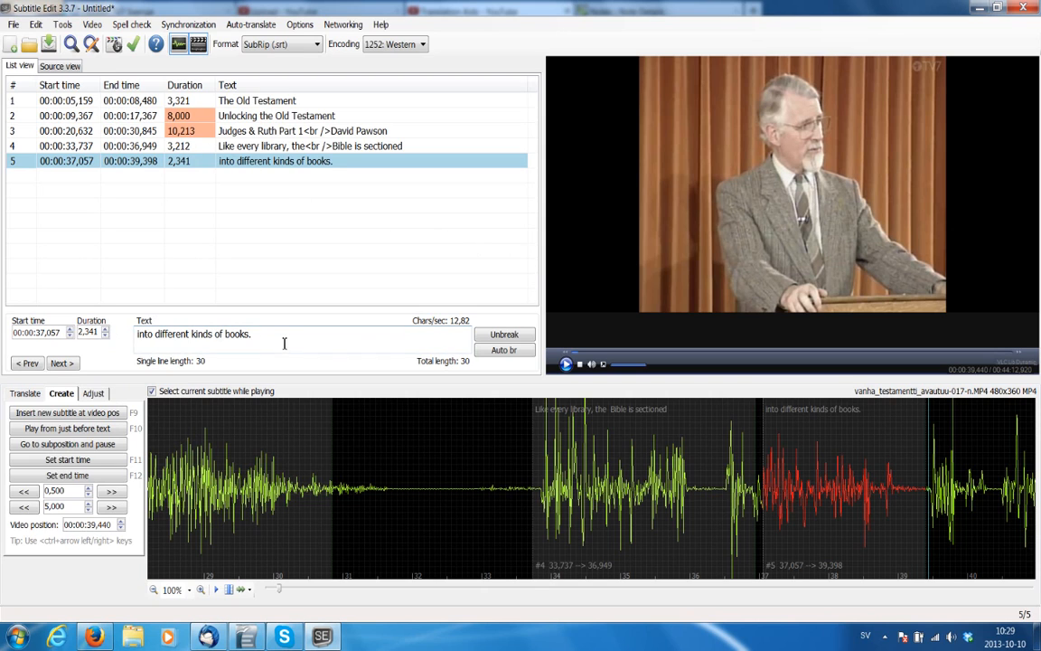
pyautogui.click(75, 419)
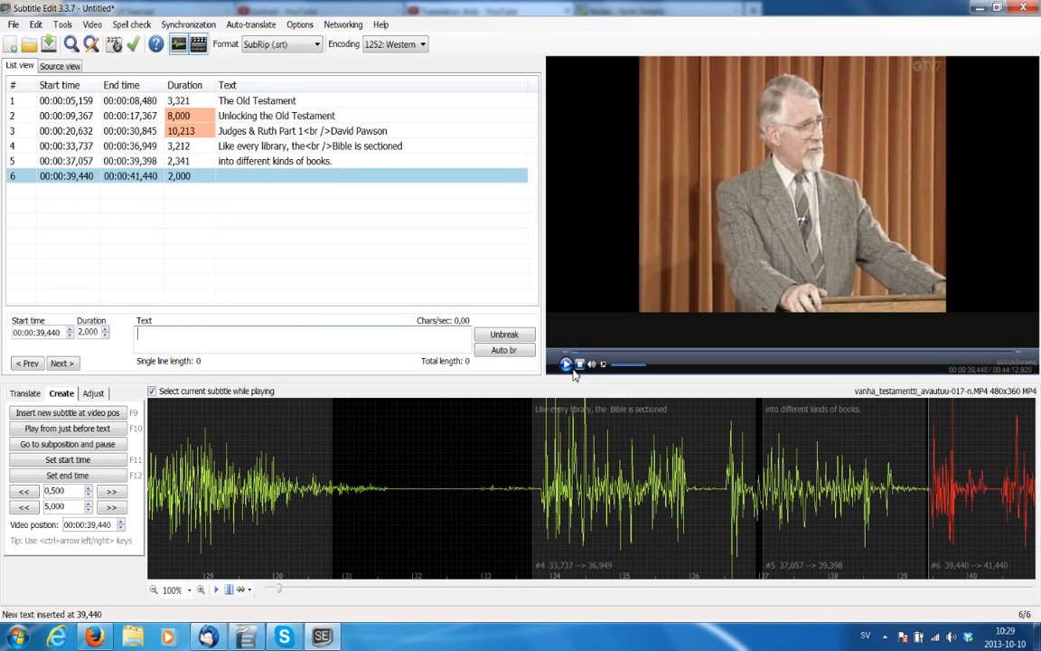
# Play the speech from about 33.6 seconds and enter "We looked at the Book of Leviticus" as the sixth subtitle's text.
pyautogui.click(522, 420)
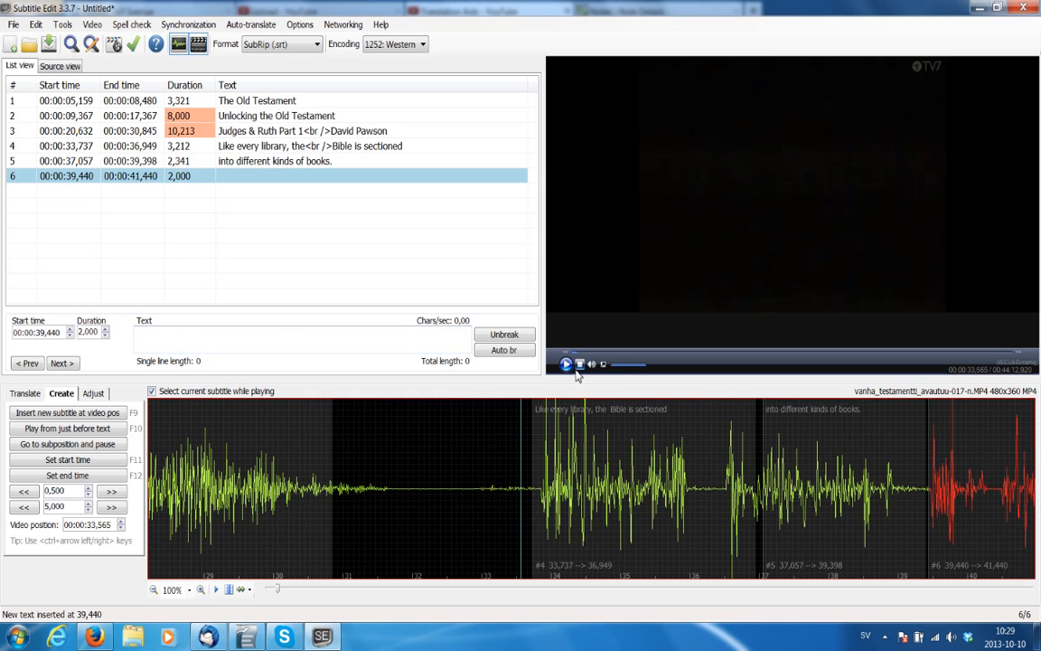
pyautogui.click(565, 365)
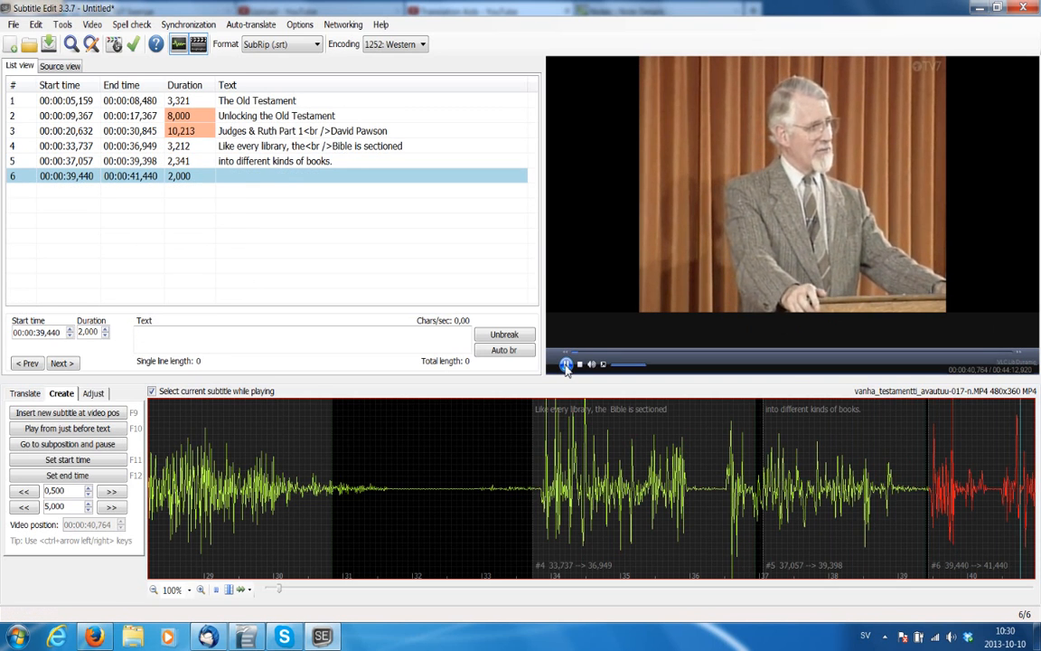
pyautogui.click(566, 364)
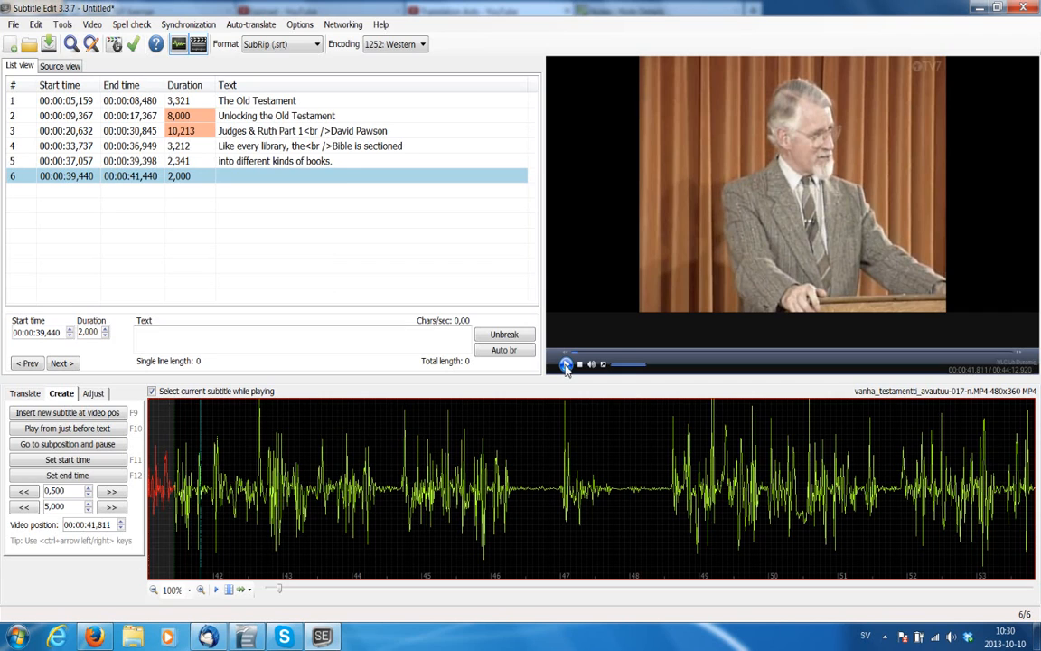
pyautogui.click(310, 336)
pyautogui.write('We looked at the Book of Leviticus')
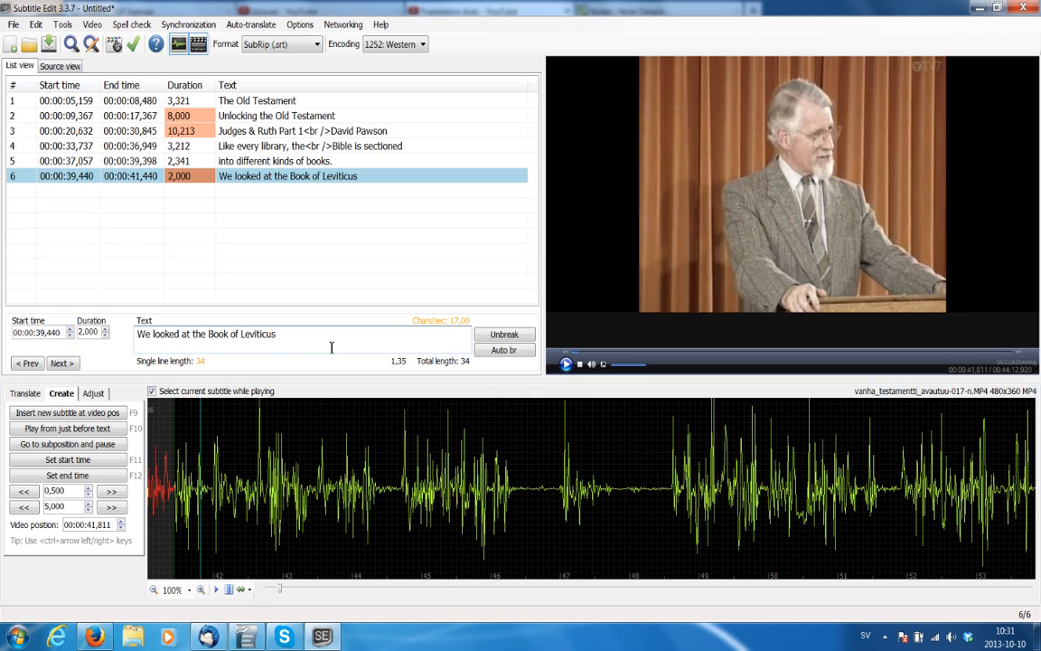
# Play back the third subtitle from its start to check its two-line text against the title shown in the video.
pyautogui.click(333, 117)
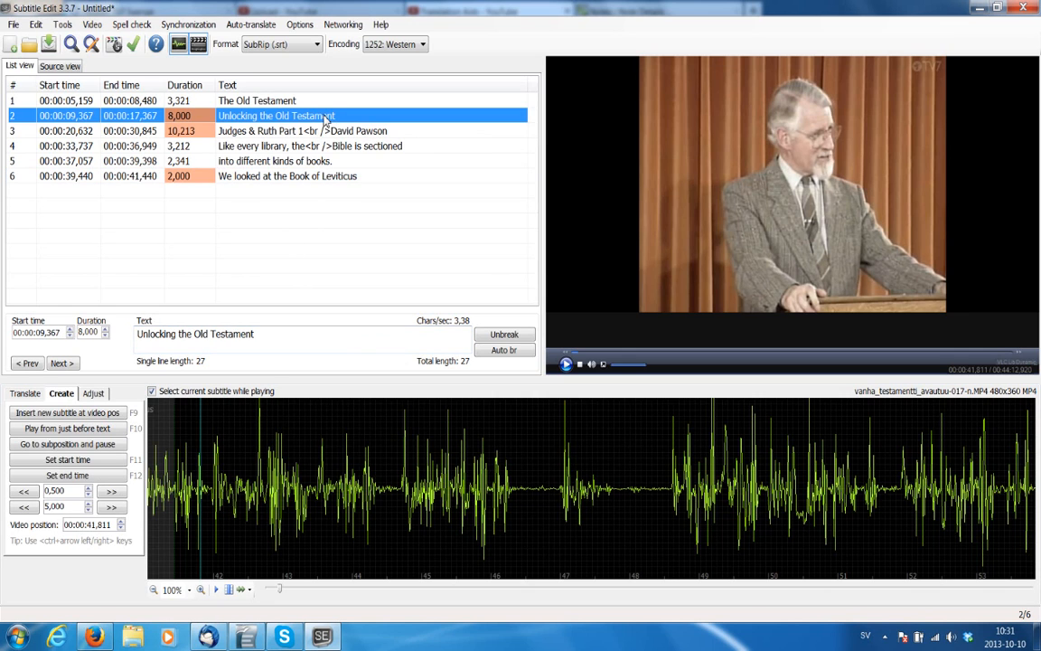
pyautogui.click(253, 129)
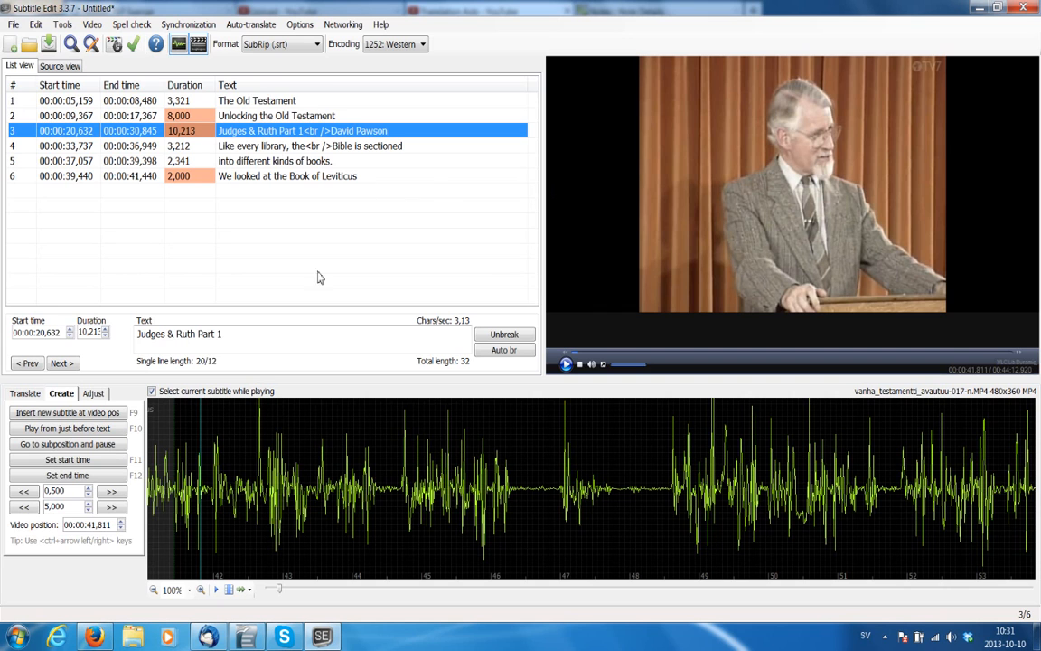
pyautogui.click(566, 363)
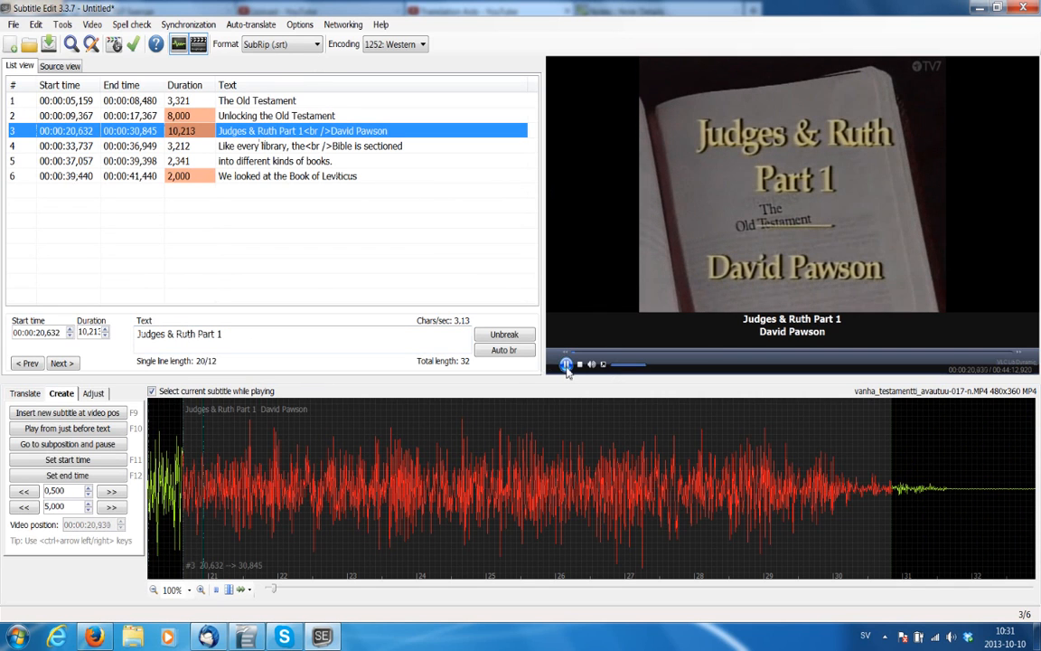
pyautogui.click(566, 363)
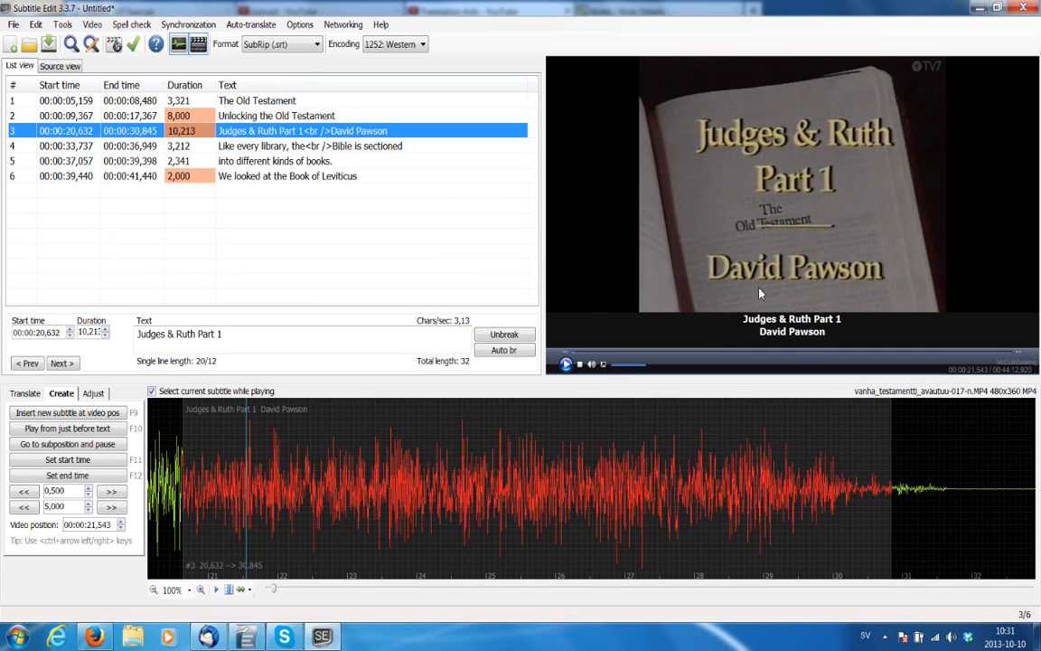